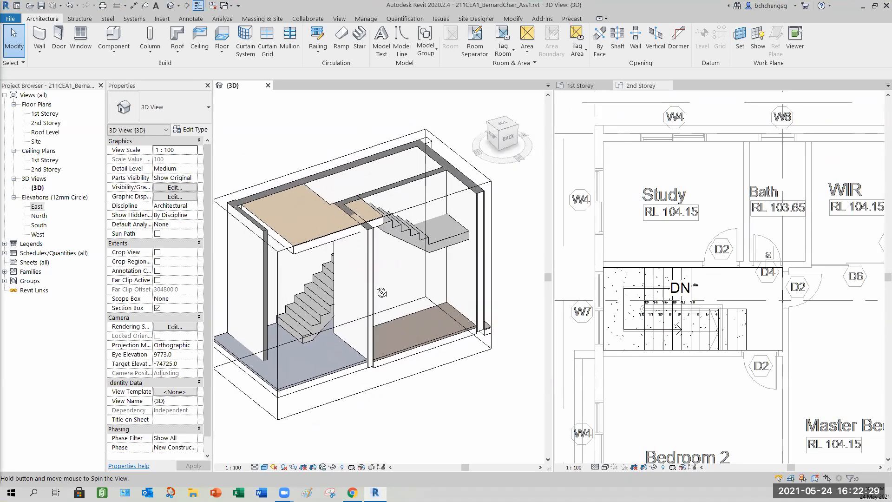
- Try to attach the top of the interior wall beside the stair to the stair
middle_click_drag(352, 299, 423, 294, "shift")
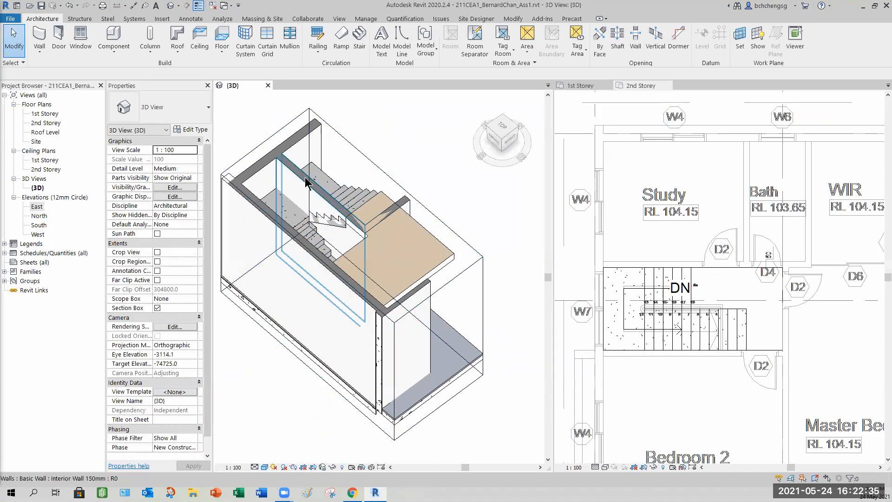
middle_click_drag(366, 210, 422, 199, "shift")
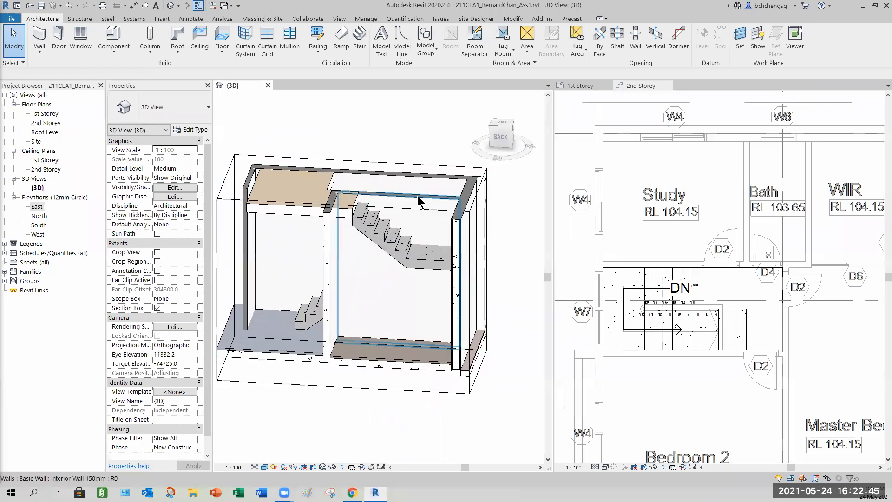
left_click(422, 253)
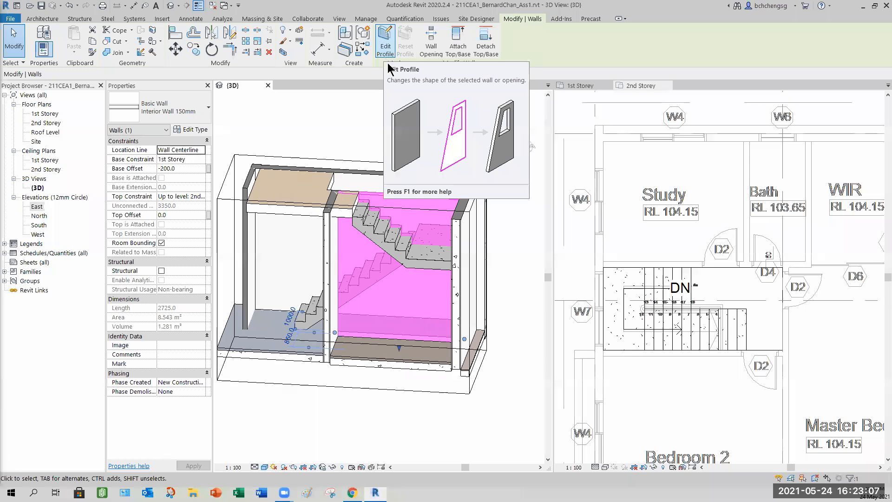
middle_click_drag(414, 279, 405, 204, "shift")
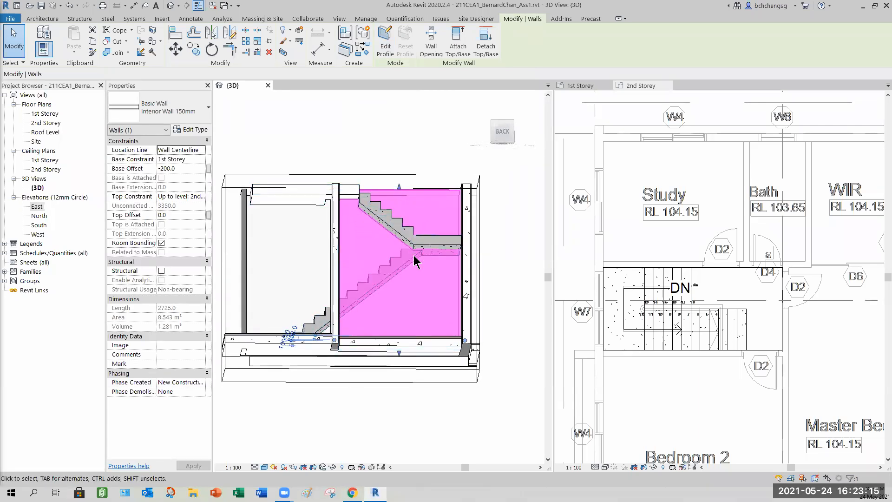
mouse_move(415, 261)
middle_mouse_down("shift")
mouse_move(409, 285)
mouse_move(383, 283)
mouse_move(421, 278)
mouse_move(405, 272)
middle_mouse_up("shift")
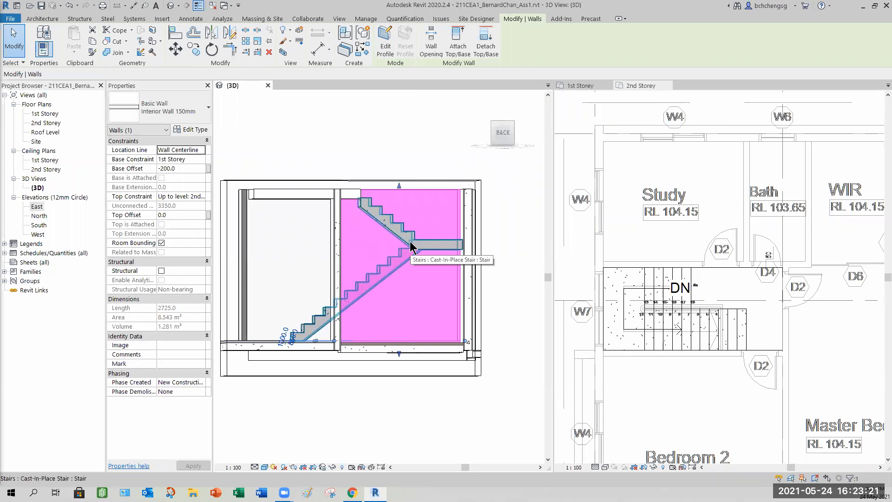
left_click(456, 46)
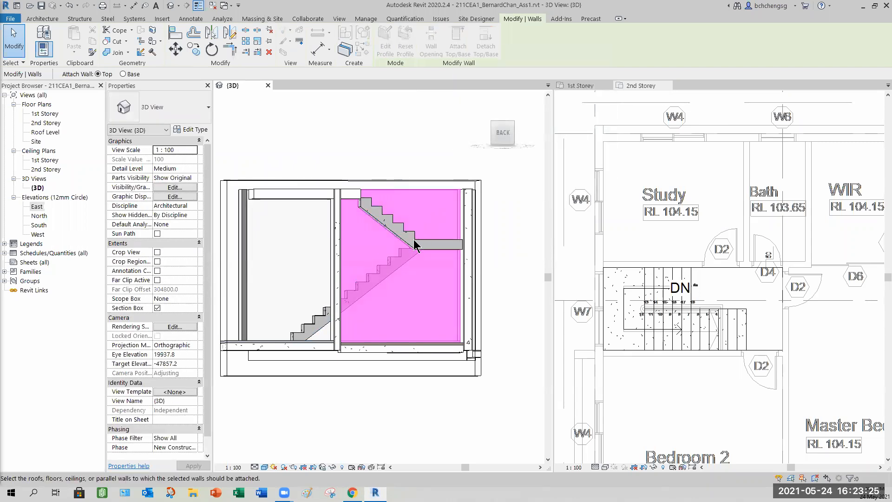
middle_click_drag(414, 245, 401, 240, "shift")
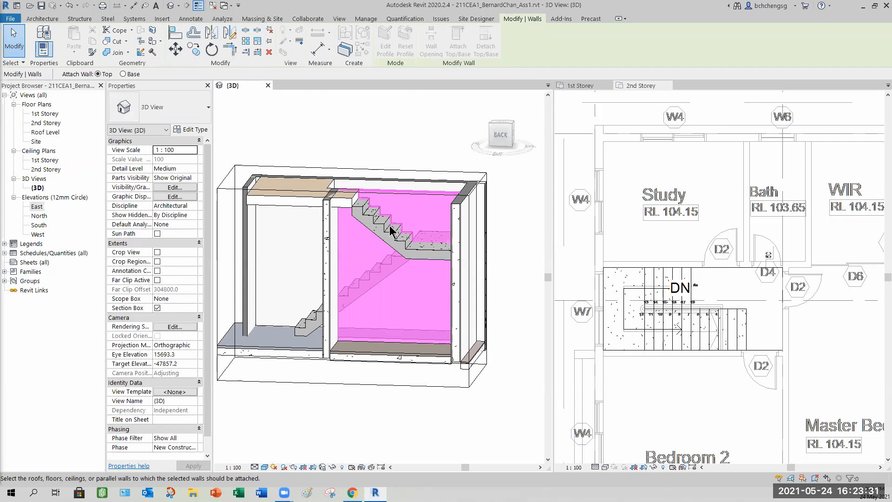
key("Escape")
key("Escape")
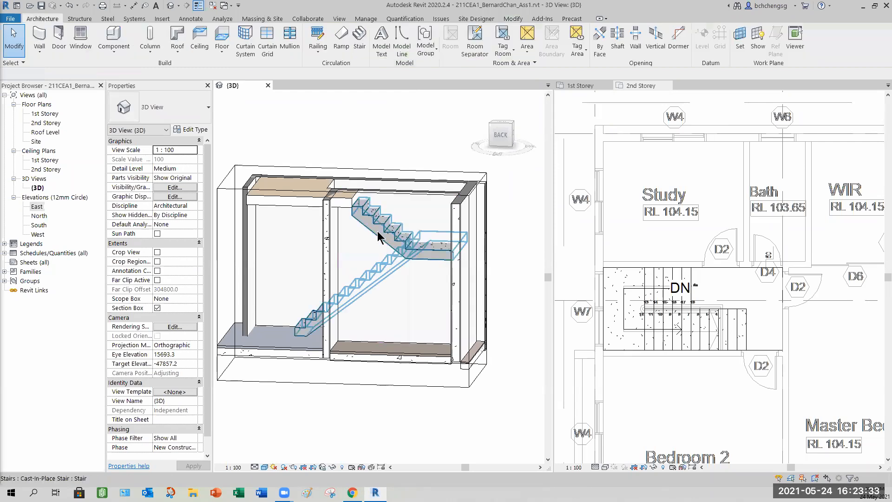
left_click(391, 234)
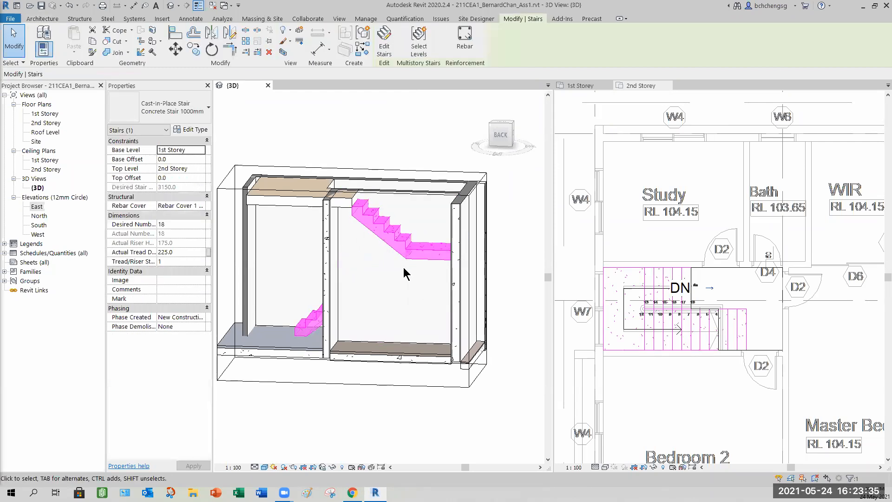
left_click(18, 52)
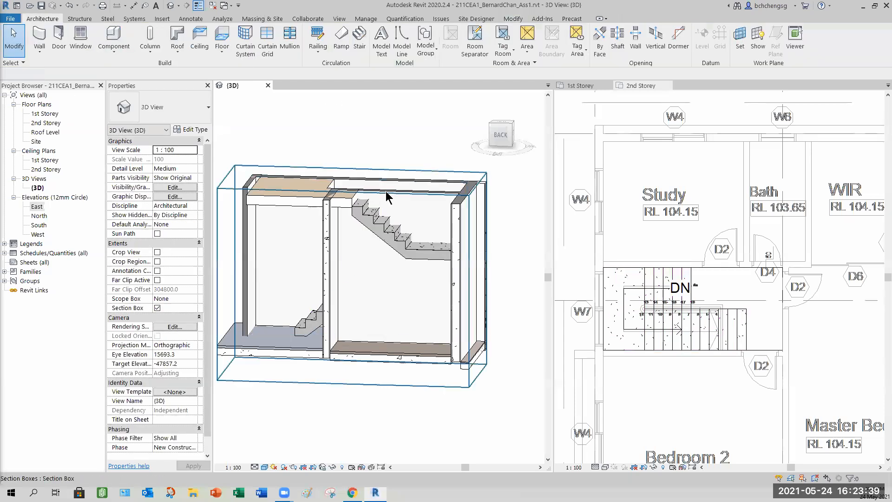
middle_click_drag(386, 260, 419, 223, "shift")
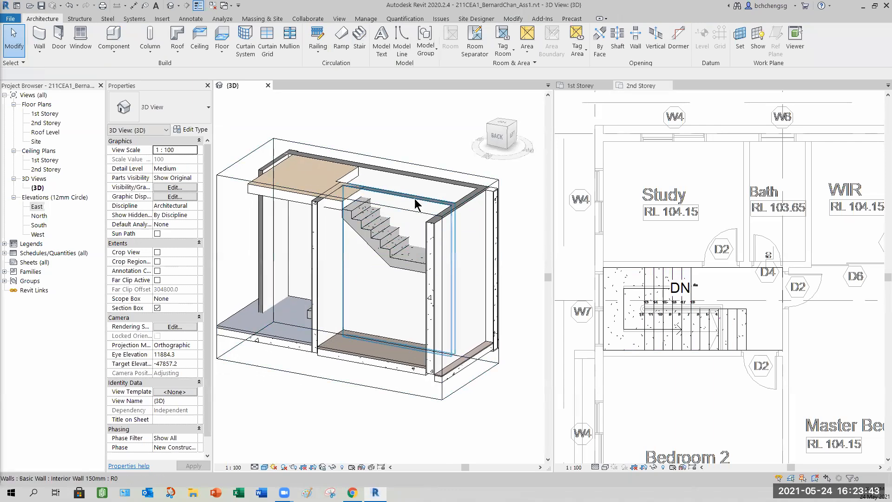
left_click(464, 190)
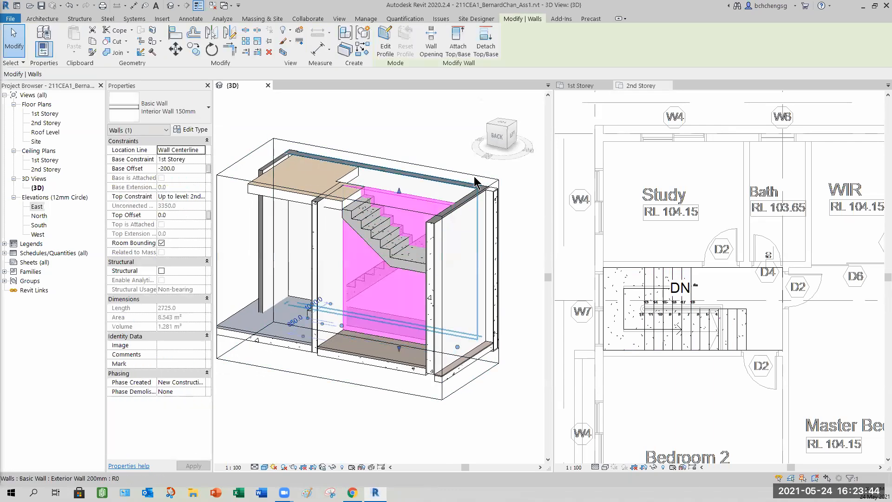
left_click(458, 39)
key("Escape")
key("Escape")
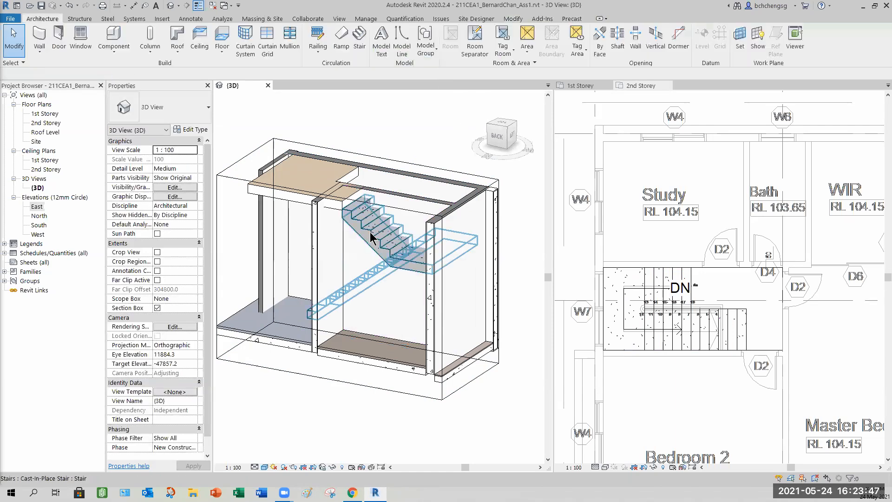
- Select the interior wall beside the stair and start editing its profile
middle_click_drag(409, 292, 377, 246, "shift")
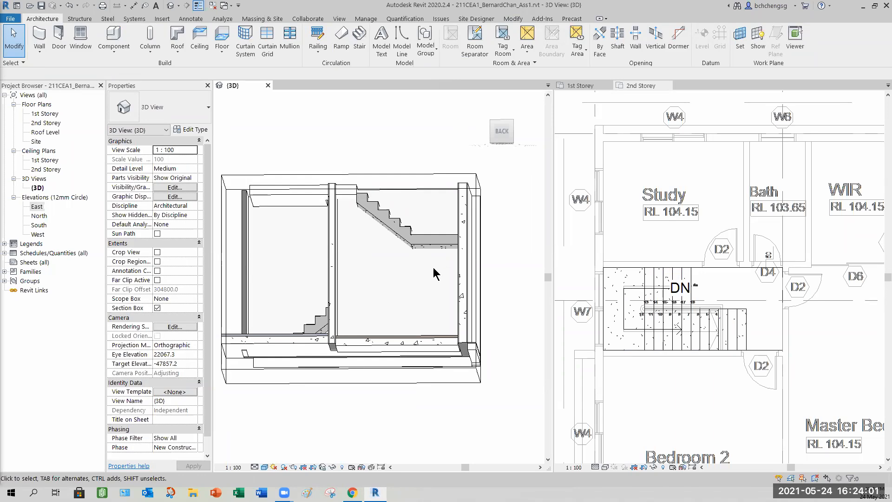
middle_click_drag(388, 294, 435, 353, "shift")
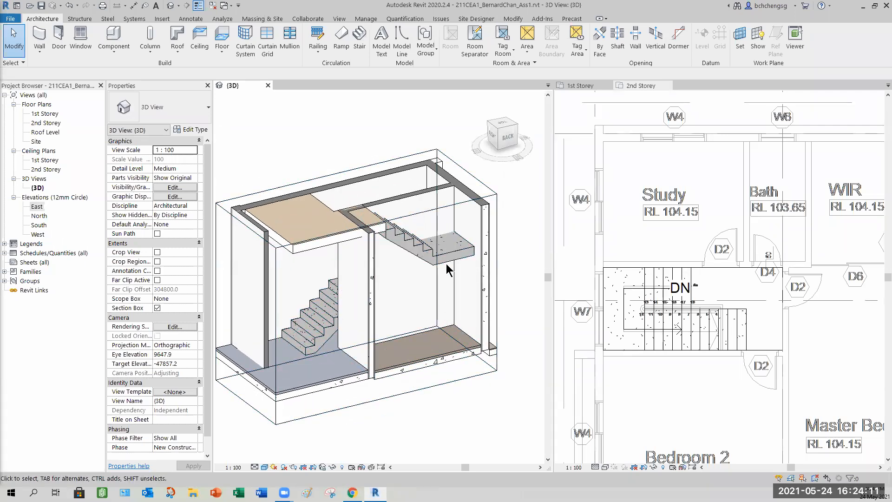
middle_click_drag(437, 295, 428, 202, "shift")
left_click(444, 245)
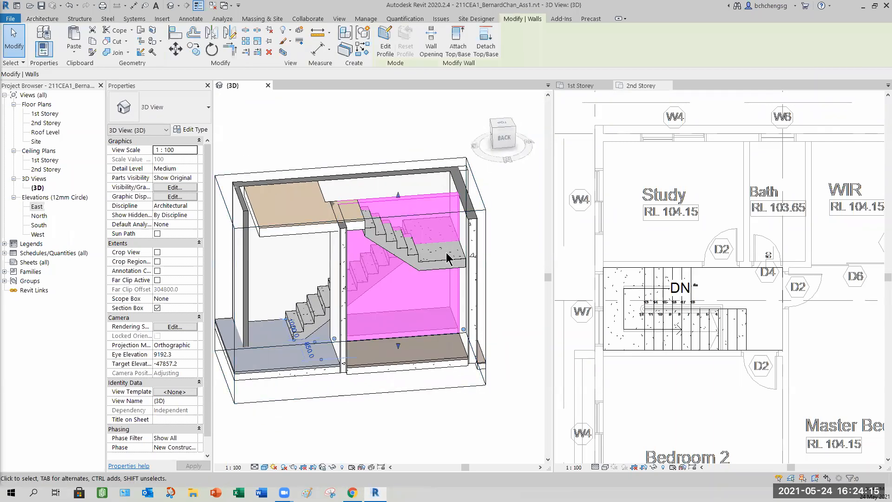
left_click(385, 51)
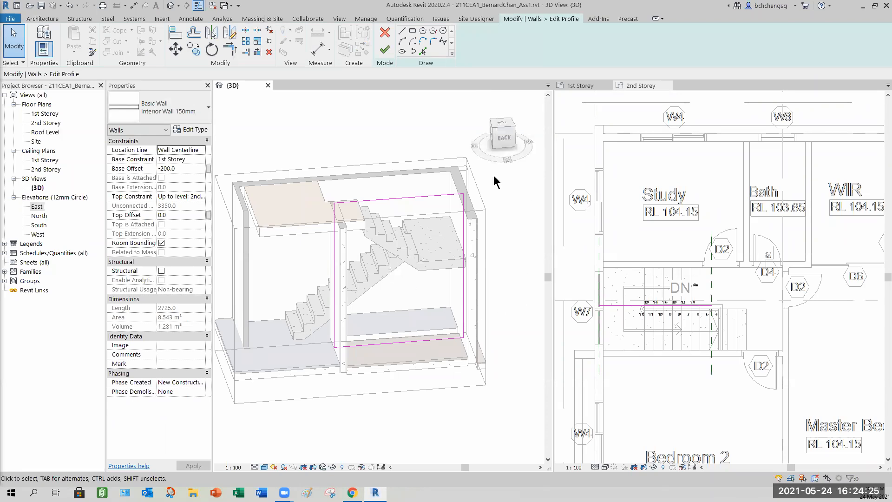
- In a back view, pick the stair's sloped underside and the upper horizontal edge as new profile lines
left_click(509, 140)
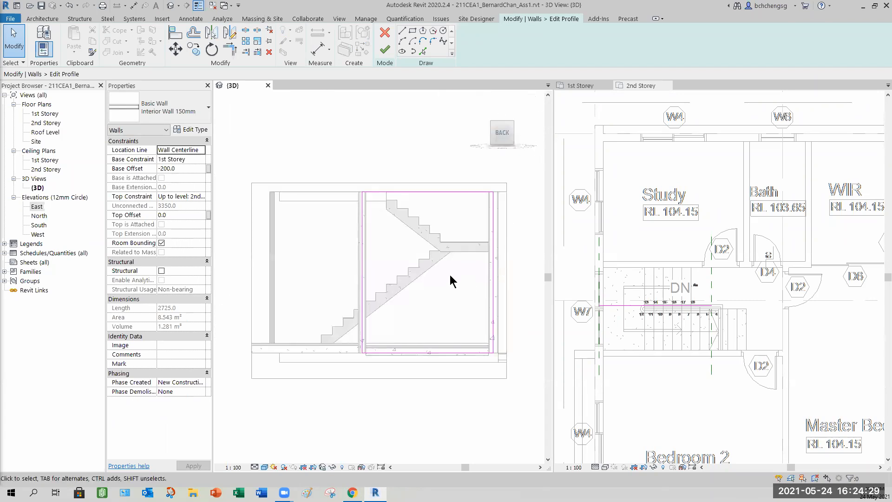
scroll(444, 279, "up", 2)
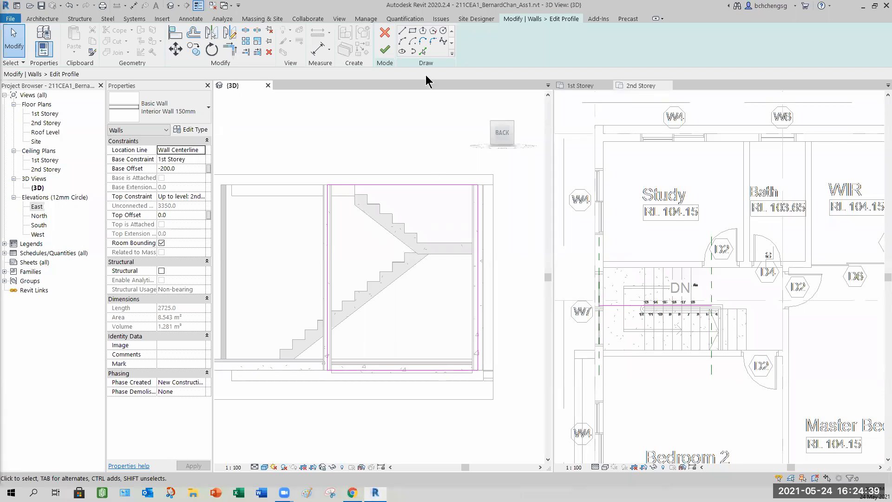
scroll(399, 154, "up", 2)
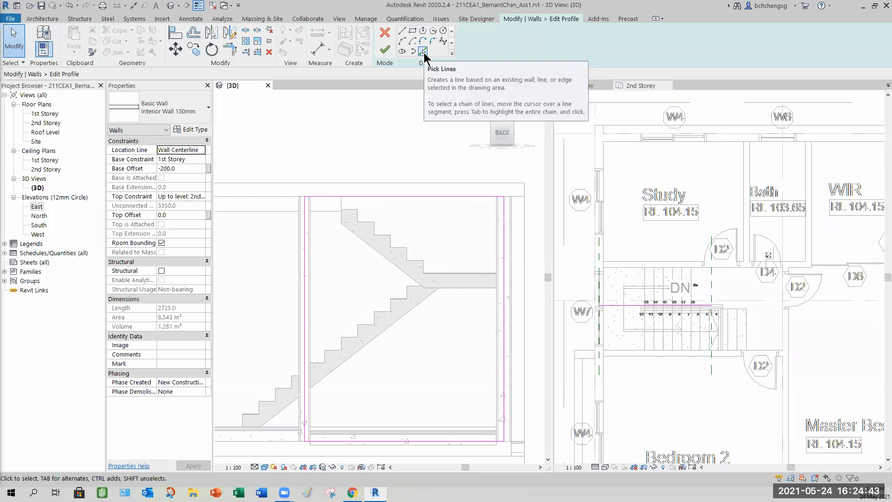
left_click(423, 52)
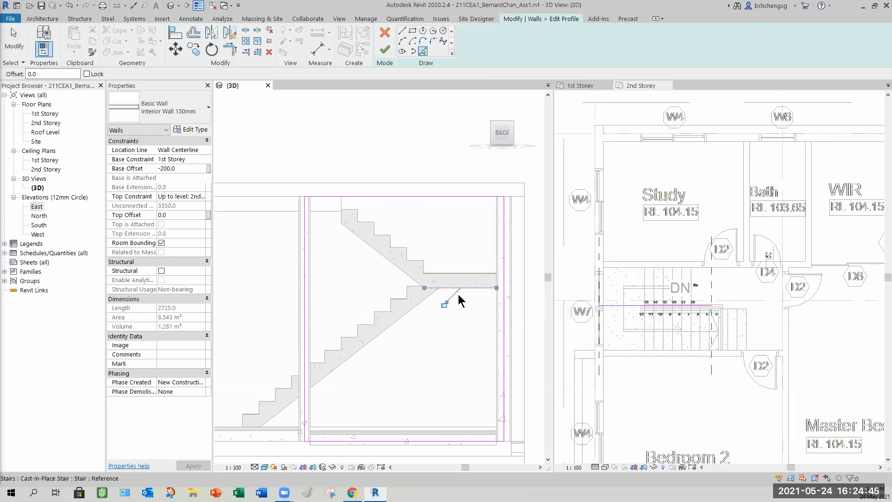
left_click(361, 239)
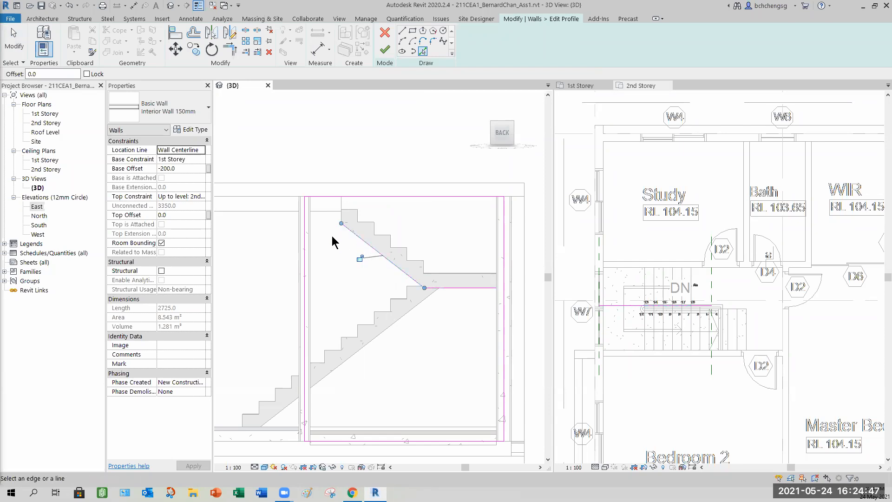
scroll(330, 223, "up", 4)
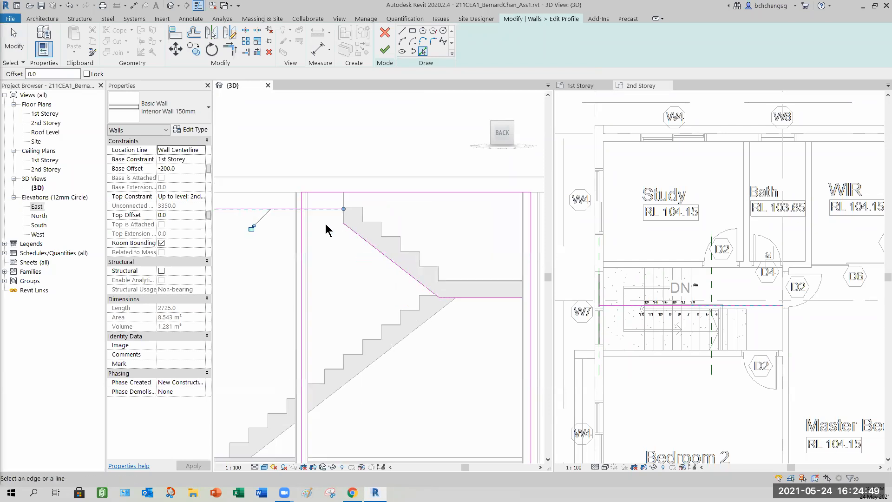
left_click(367, 206)
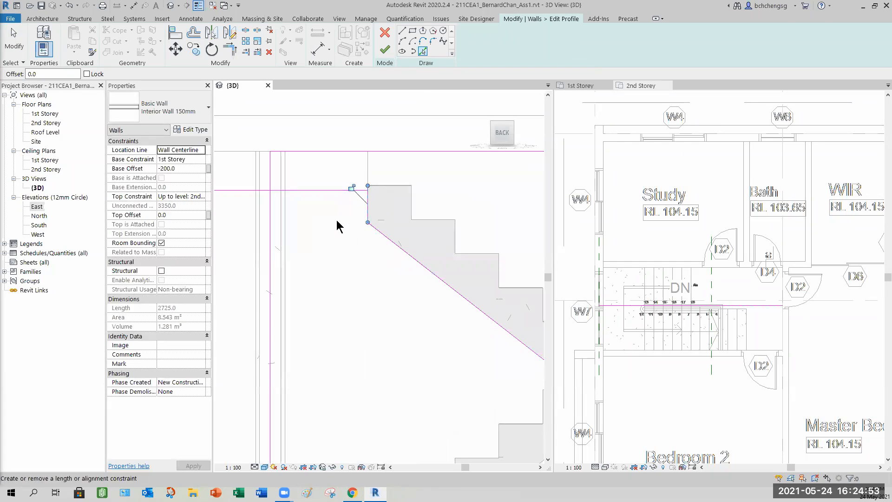
- Trim/Extend the picked lines and the wall's profile edges to meet at corners
left_click(230, 49)
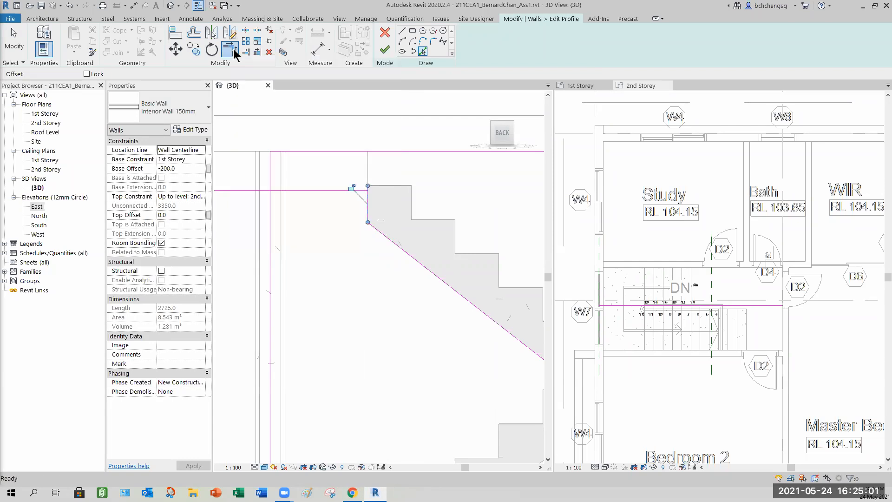
left_click(270, 214)
left_click(295, 191)
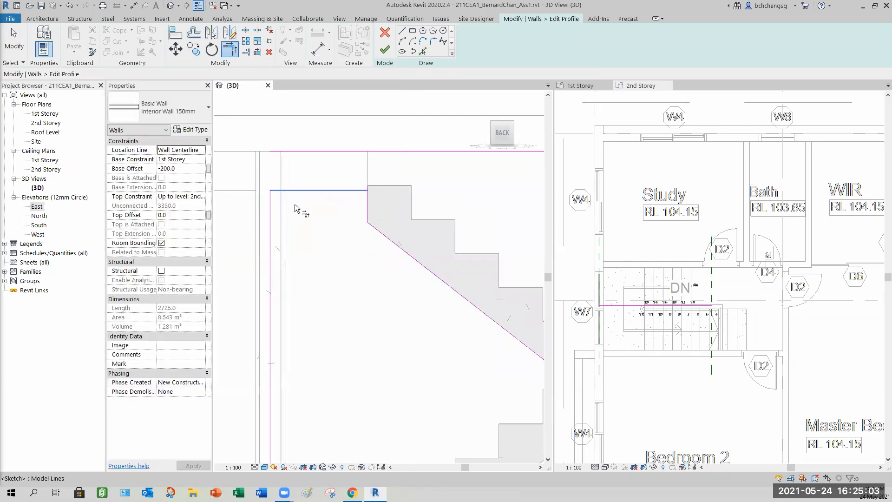
left_click(369, 203)
- Delete the old top line of the wall profile
scroll(413, 284, "down", 5)
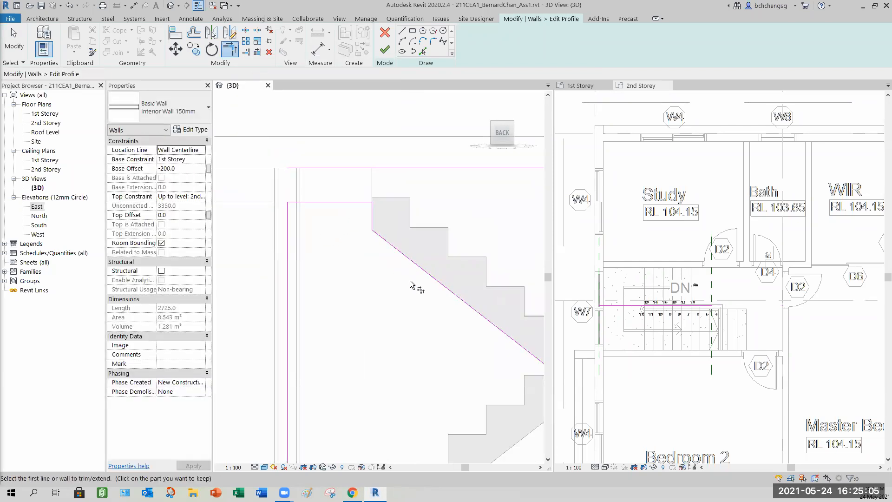
middle_click_drag(464, 324, 375, 269)
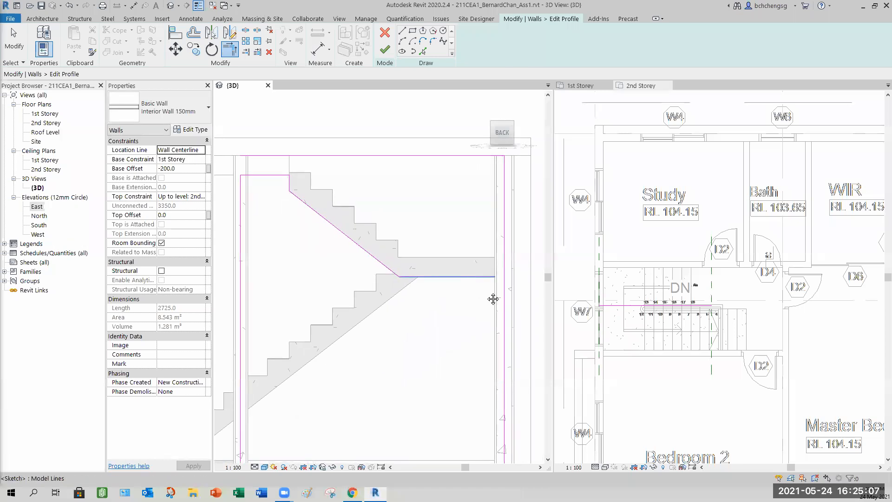
scroll(467, 310, "down", 3)
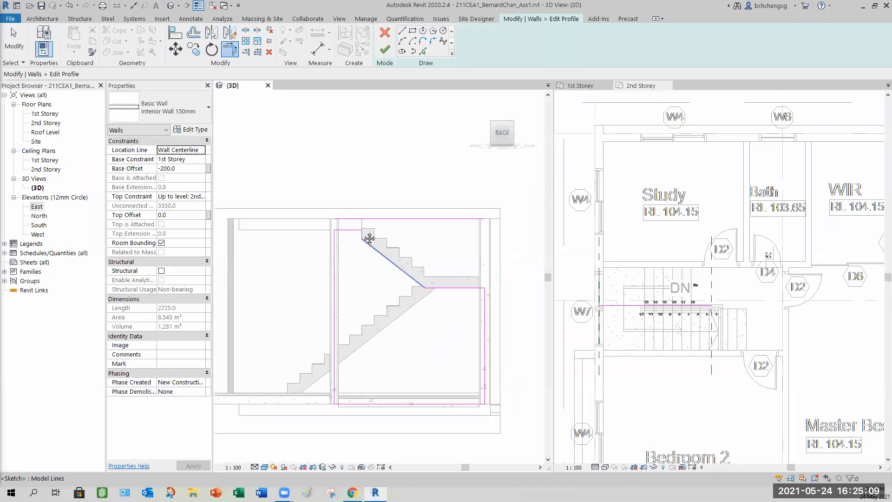
left_click(14, 41)
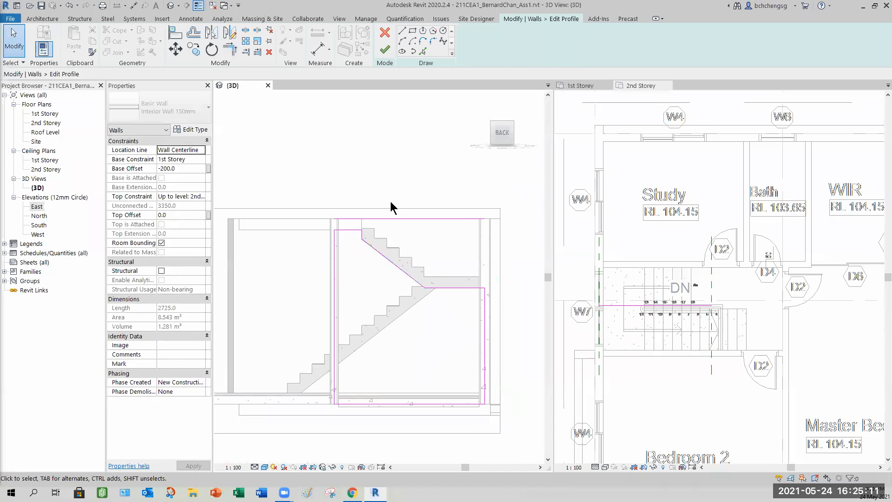
left_click(399, 218)
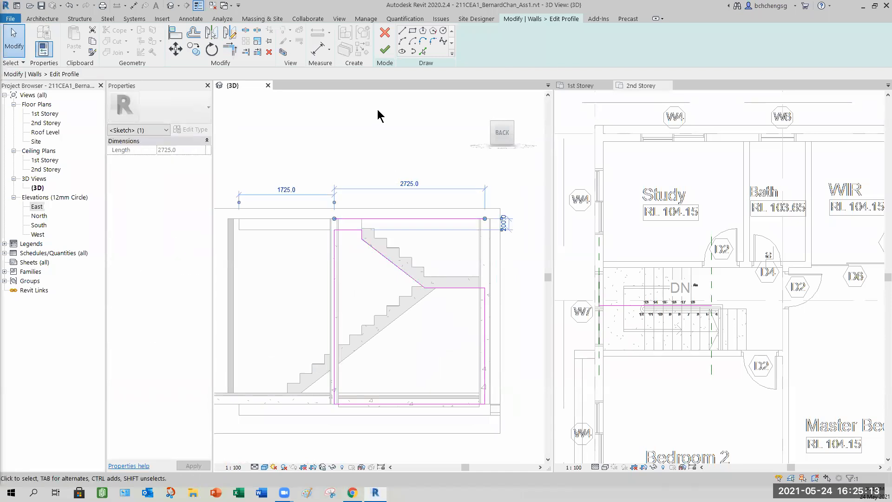
key("Delete")
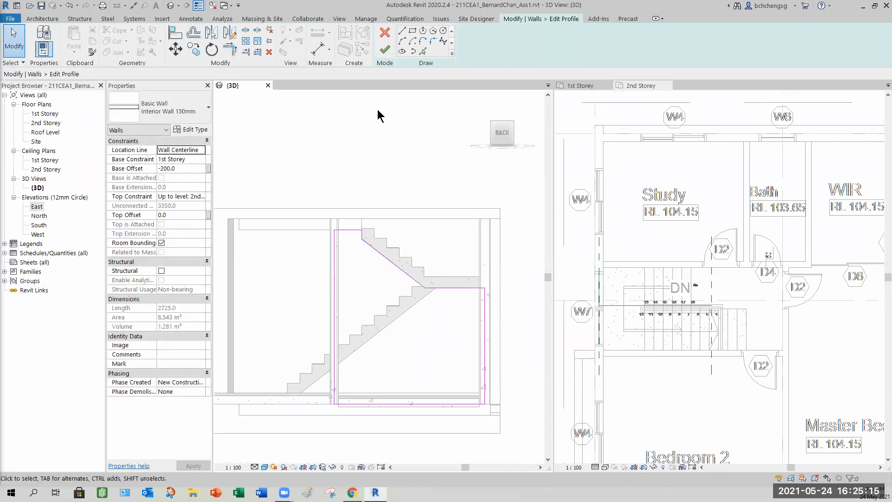
- Finish the wall profile edit and deselect the wall
middle_click_drag(375, 285, 382, 51, "shift")
middle_click_drag(488, 325, 553, 348, "shift")
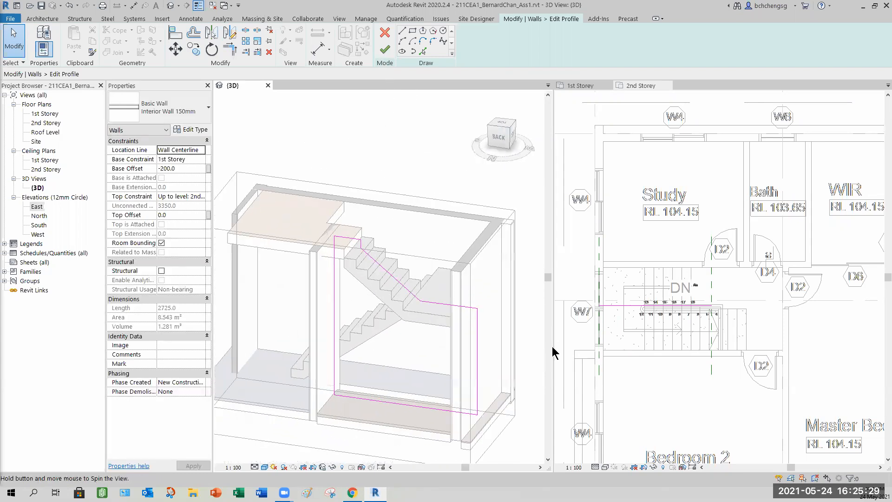
left_click(385, 49)
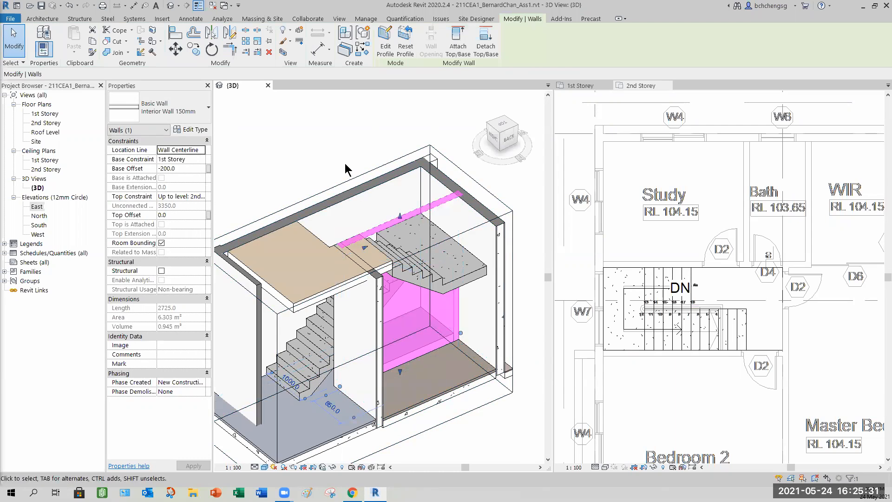
key("Escape")
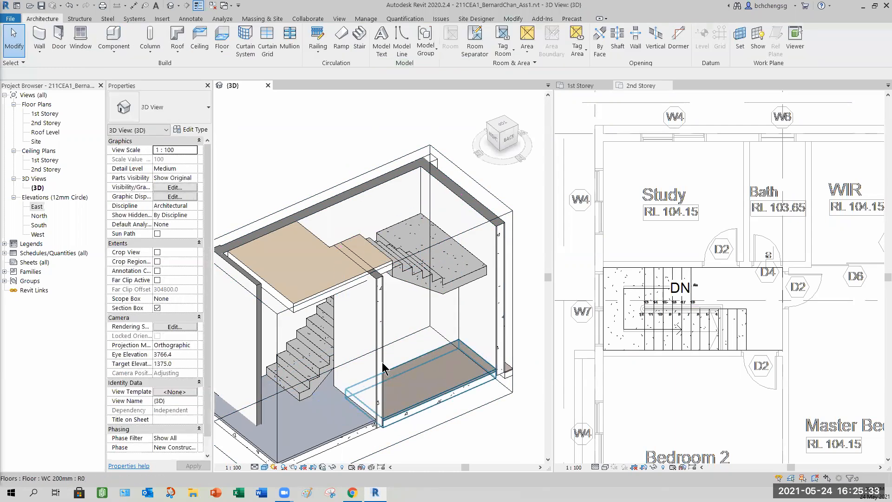
- Orbit around the stair enclosure and select the 150 mm interior wall beside the stair to inspect its properties
middle_click_drag(382, 370, 495, 350, "shift")
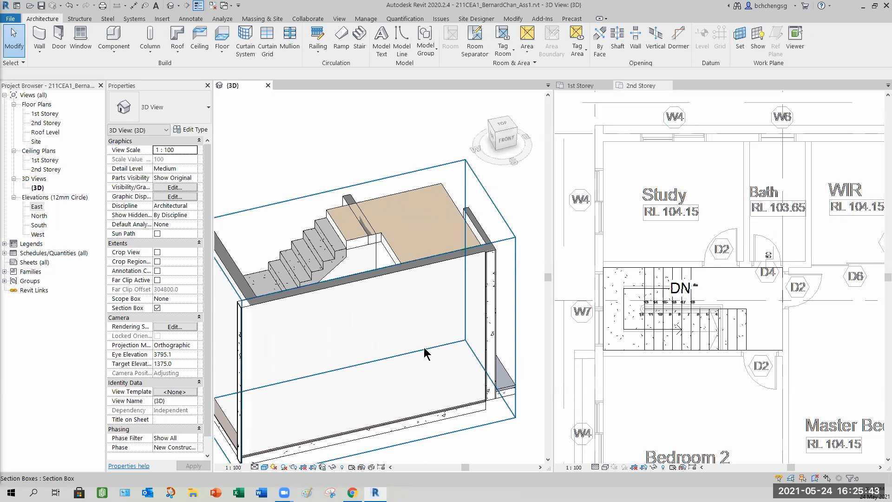
middle_click_drag(346, 370, 471, 319, "shift")
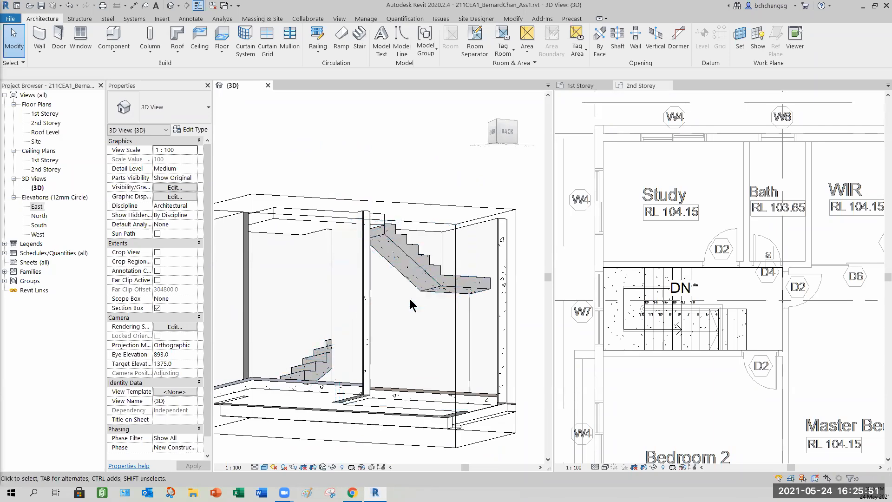
middle_click_drag(407, 344, 329, 307, "shift")
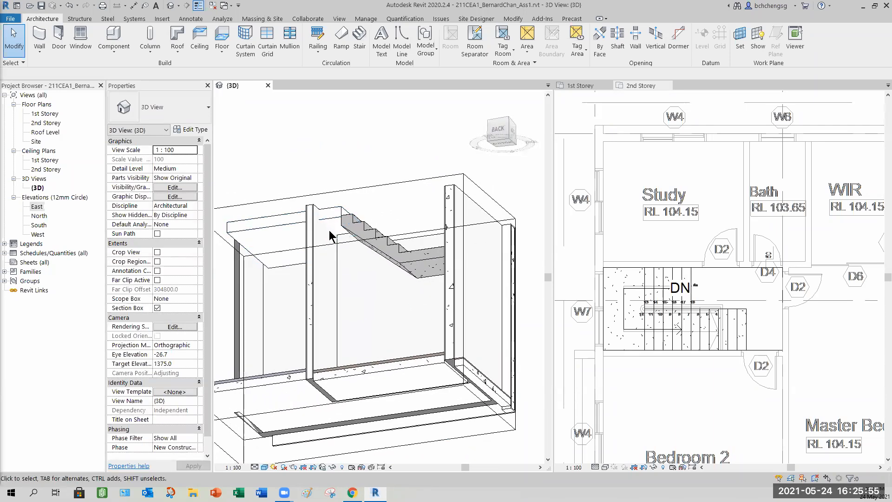
middle_click_drag(398, 333, 364, 355, "shift")
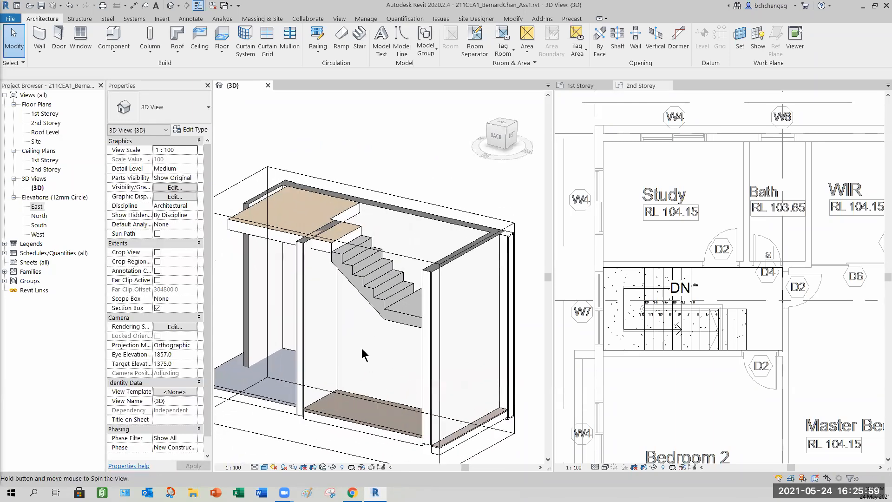
left_click(300, 270)
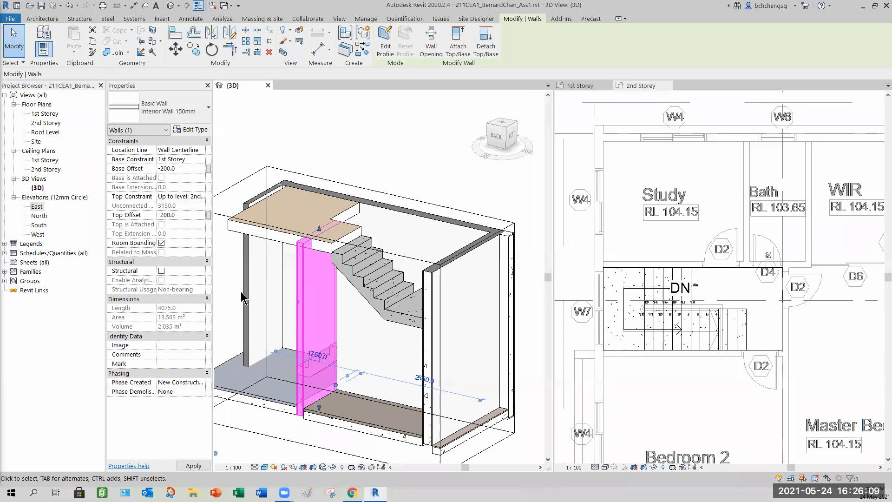
- Orbit beneath the stair and select the 100 mm interior wall to inspect its properties, then deselect it
middle_click_drag(318, 310, 429, 265, "shift")
left_click(391, 165)
middle_click_drag(360, 291, 310, 264, "shift")
middle_click_drag(318, 303, 351, 292)
left_click(370, 299)
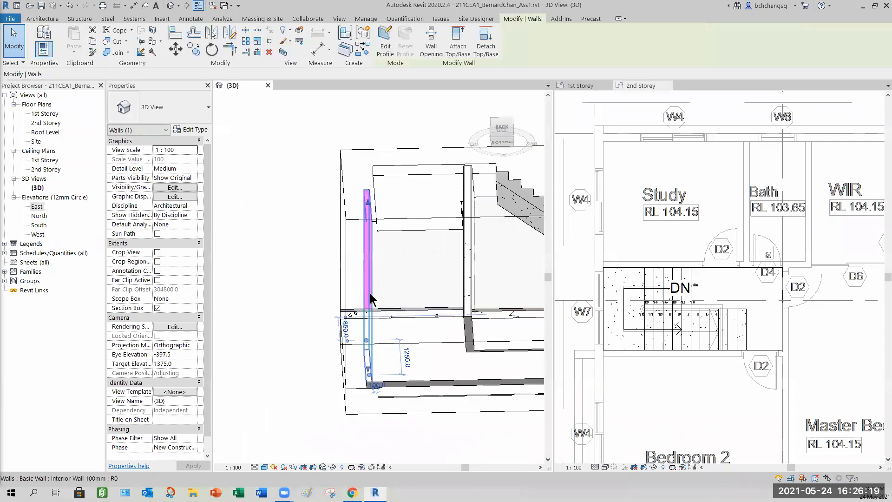
middle_click_drag(392, 347, 257, 370, "shift")
left_click(257, 370)
scroll(358, 364, "up", 5)
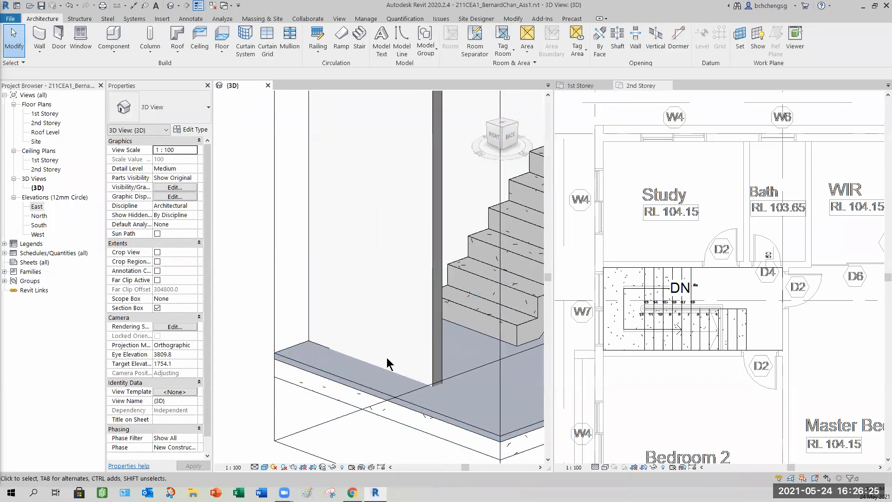
left_click(435, 368)
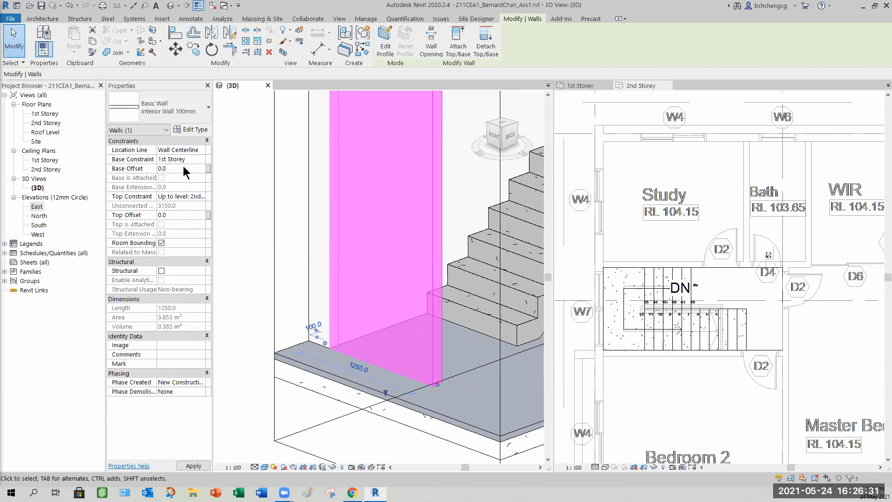
left_click(298, 296)
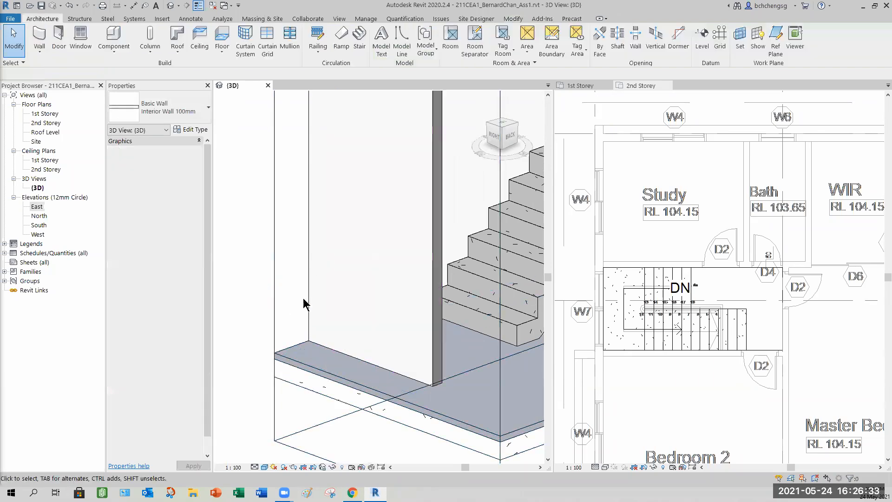
- Turn off the section box in the 3D view and orbit around the whole building
scroll(484, 365, "down", 3)
middle_click_drag(473, 372, 483, 339, "shift")
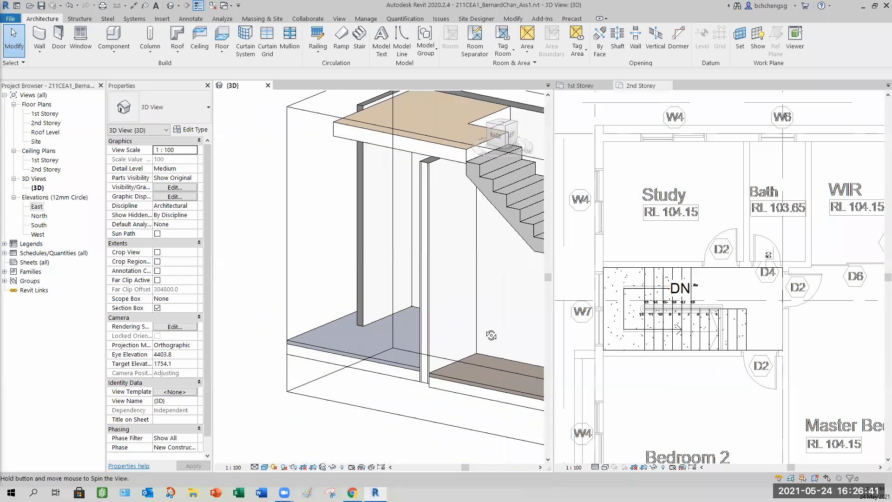
middle_click_drag(413, 319, 408, 408)
scroll(448, 313, "down", 3)
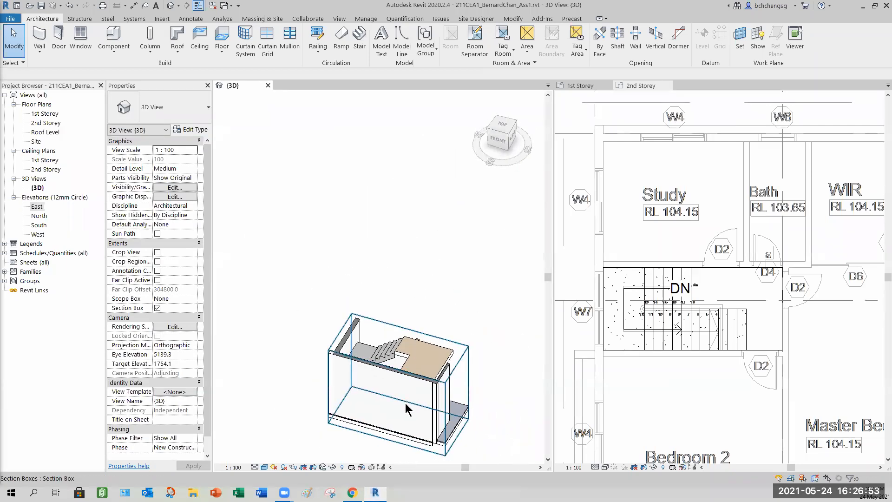
middle_click_drag(362, 386, 328, 370, "shift")
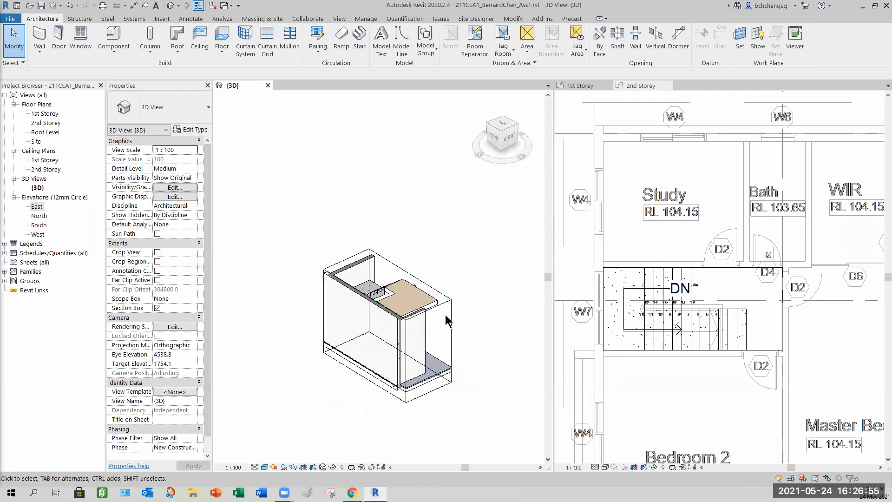
left_click(157, 308)
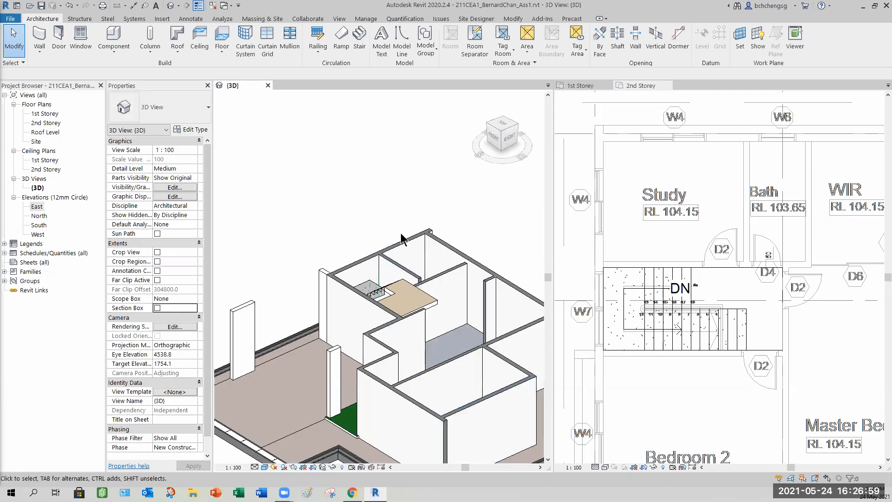
middle_click_drag(409, 372, 583, 361, "shift")
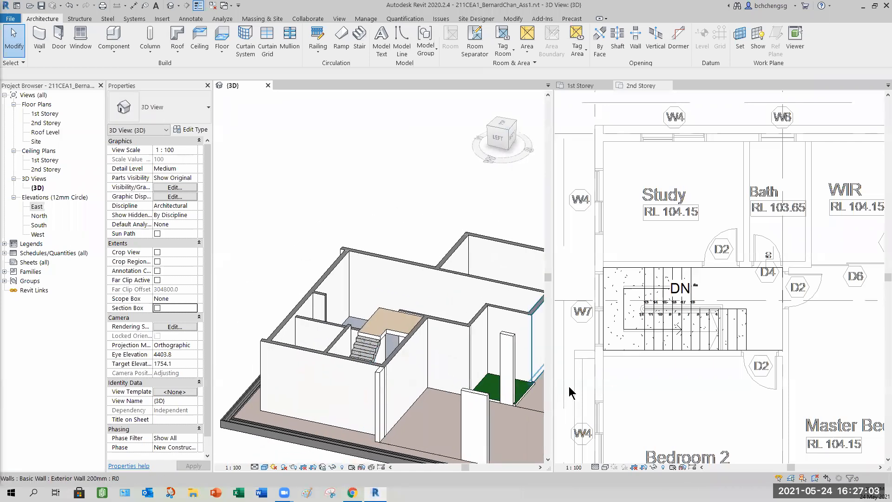
mouse_move(488, 400)
middle_mouse_down("shift")
mouse_move(457, 339)
mouse_move(549, 385)
mouse_move(510, 407)
mouse_move(504, 399)
middle_mouse_up("shift")
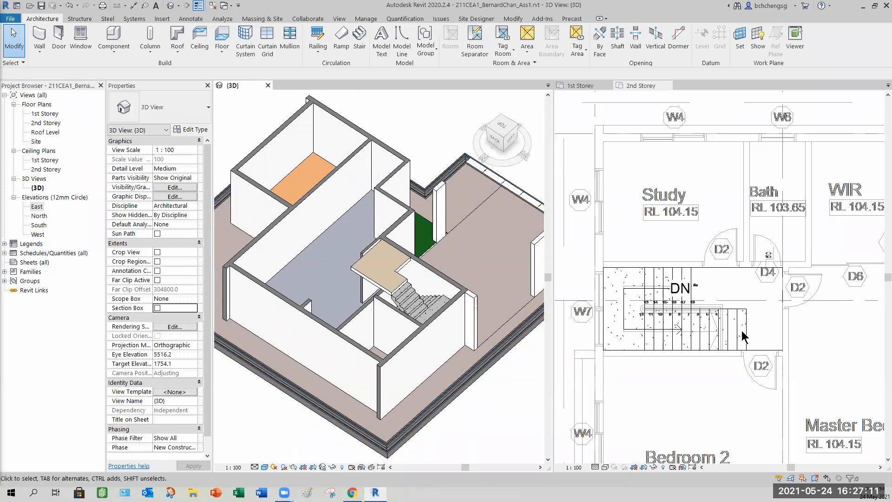
- Examine the stair and the imported 2nd Storey DWG in the 1st and 2nd Storey plan views
left_click(653, 114)
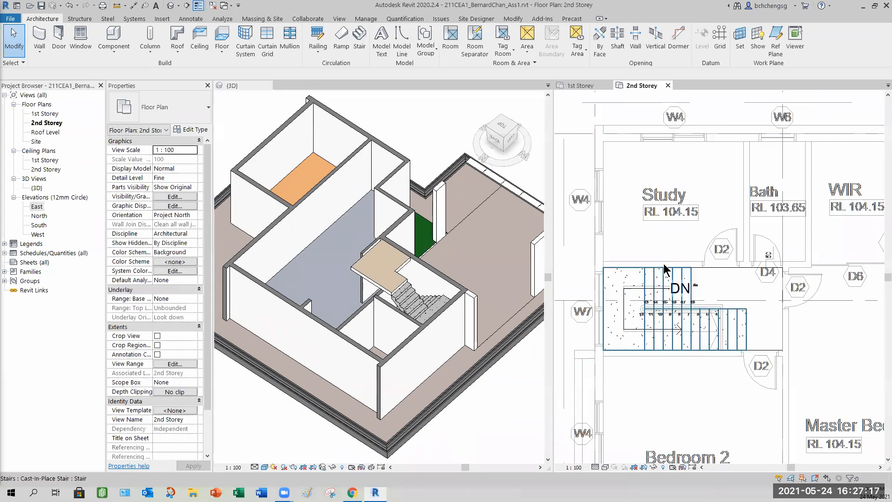
left_click(463, 361)
middle_click_drag(463, 361, 341, 300, "shift")
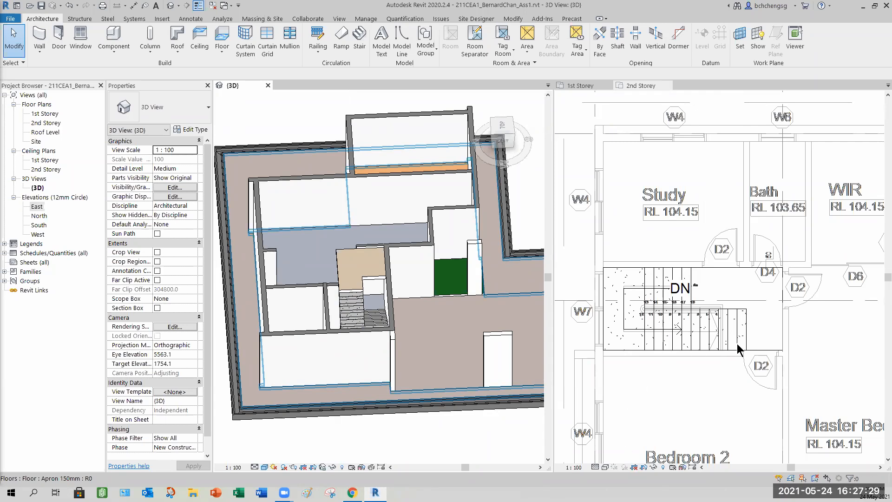
left_click(580, 86)
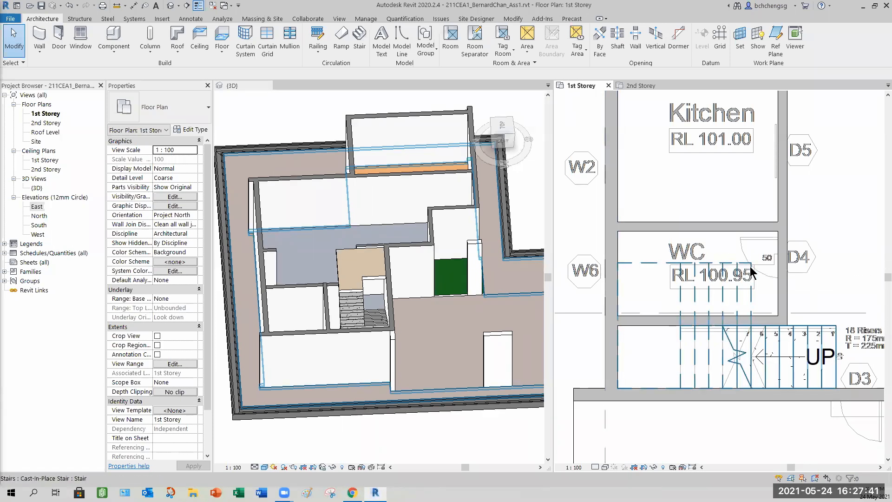
scroll(830, 288, "down", 4)
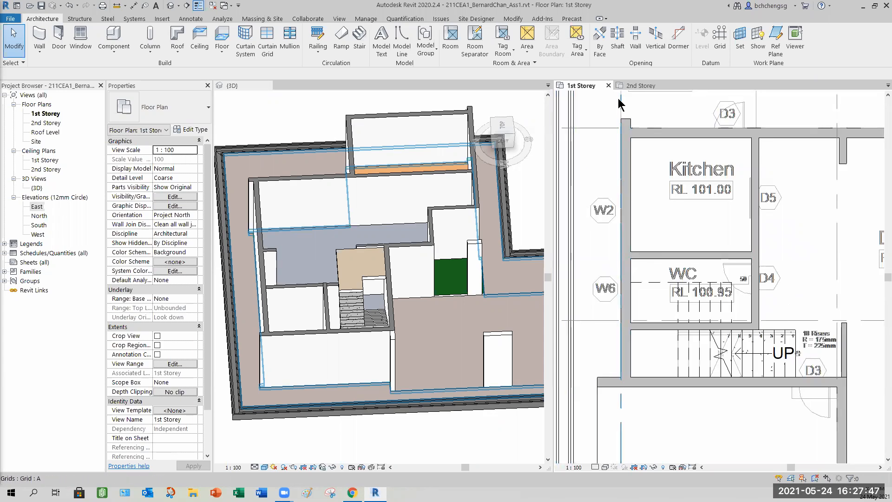
left_click(632, 85)
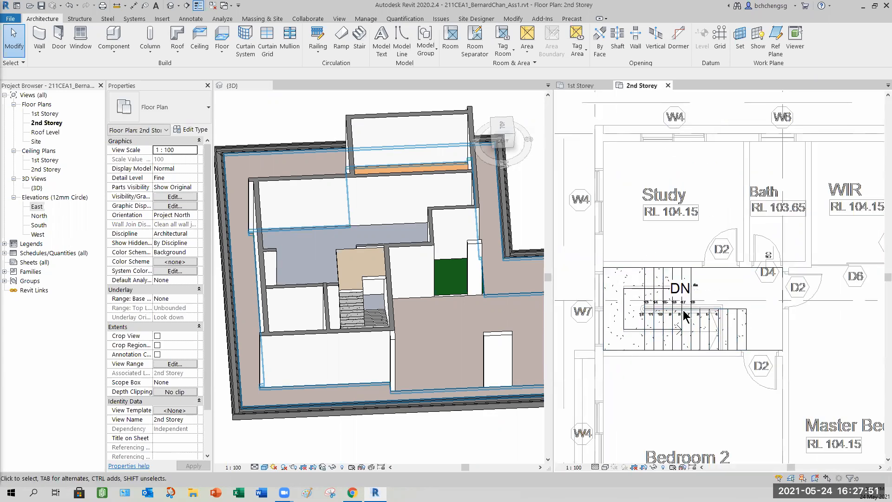
left_click(739, 341)
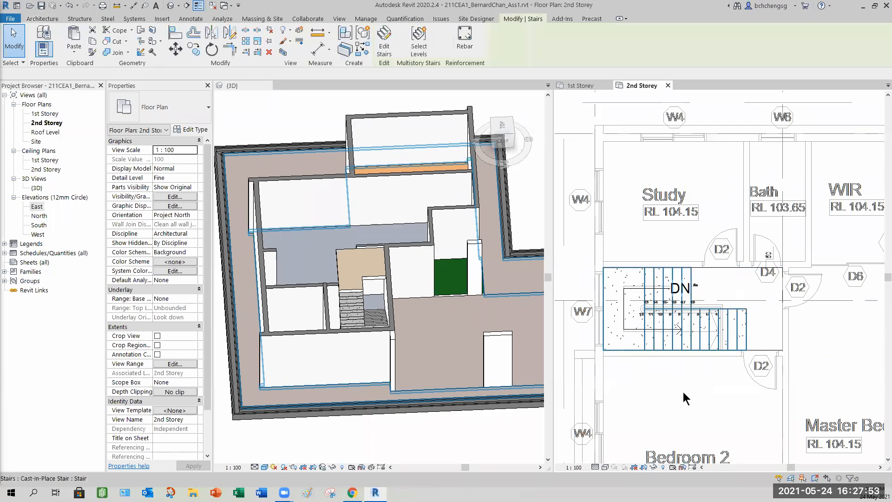
left_click(653, 380)
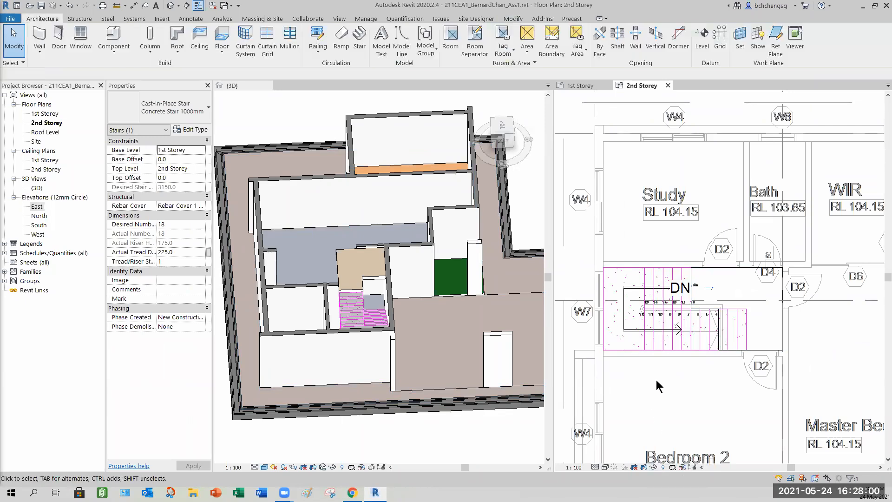
left_click(667, 263)
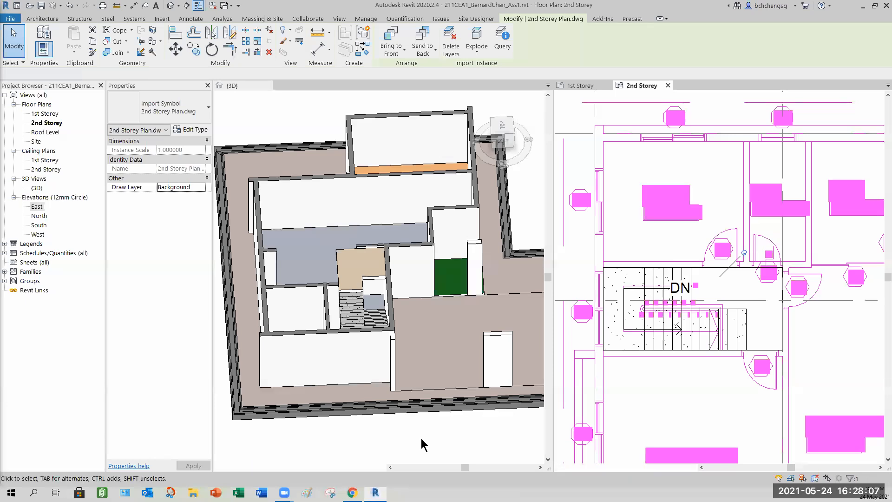
left_click(442, 434)
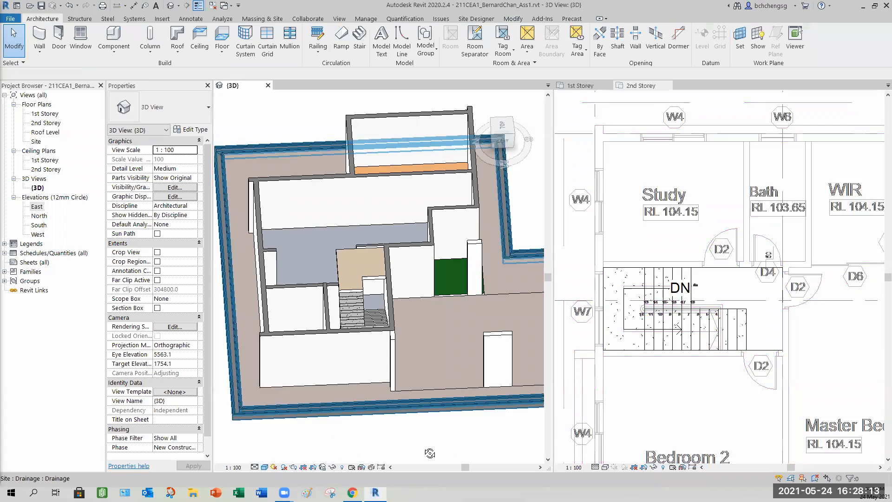
- Turn the 3D view's section box back on and shrink it around the stair area
middle_click_drag(453, 467, 341, 284, "shift")
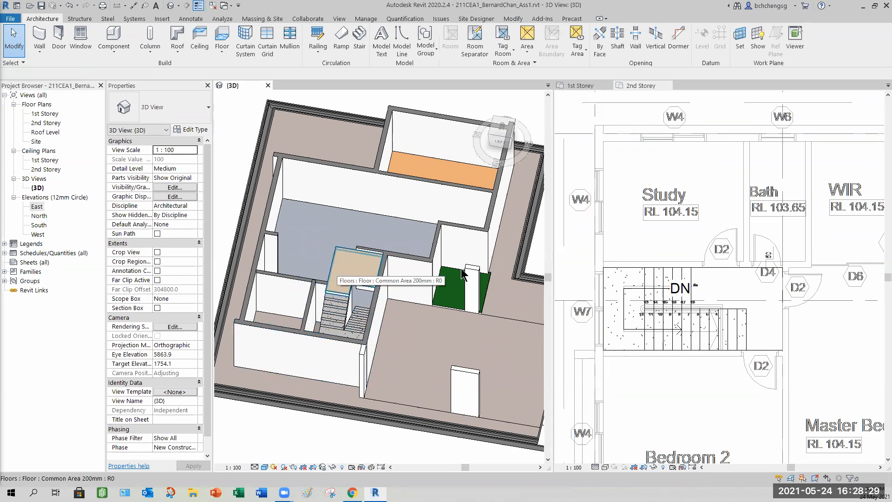
scroll(670, 349, "up", 2)
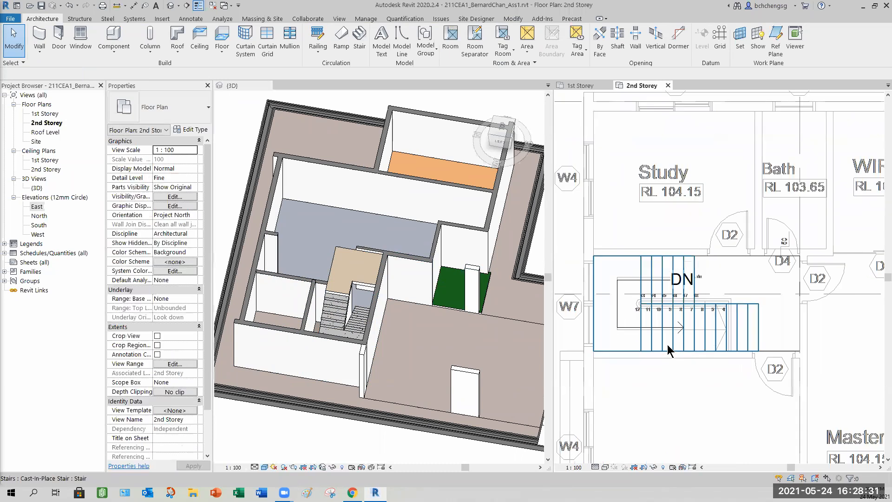
middle_click_drag(465, 354, 360, 319, "shift")
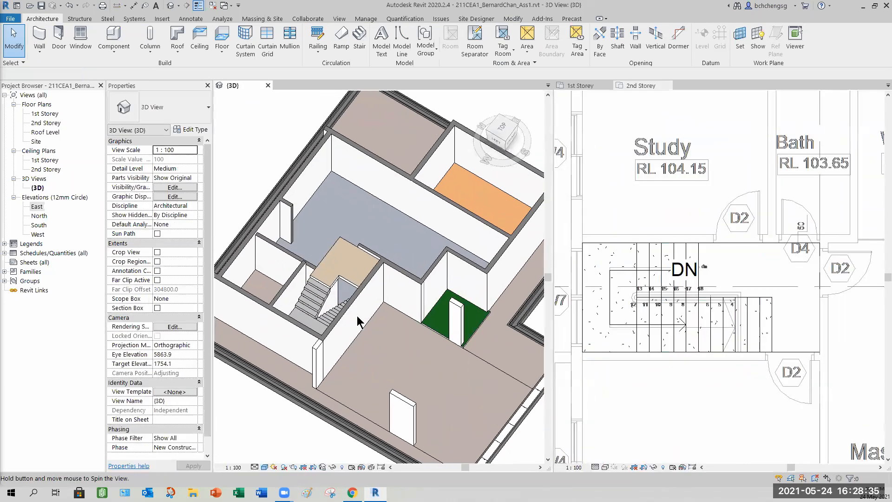
middle_click_drag(388, 409, 346, 403, "shift")
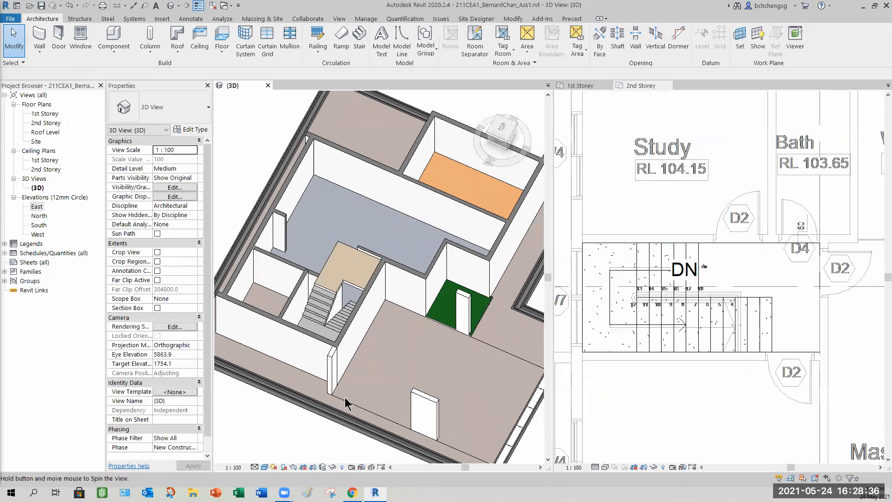
middle_click_drag(427, 392, 438, 400, "shift")
scroll(438, 400, "down", 3)
left_click(157, 307)
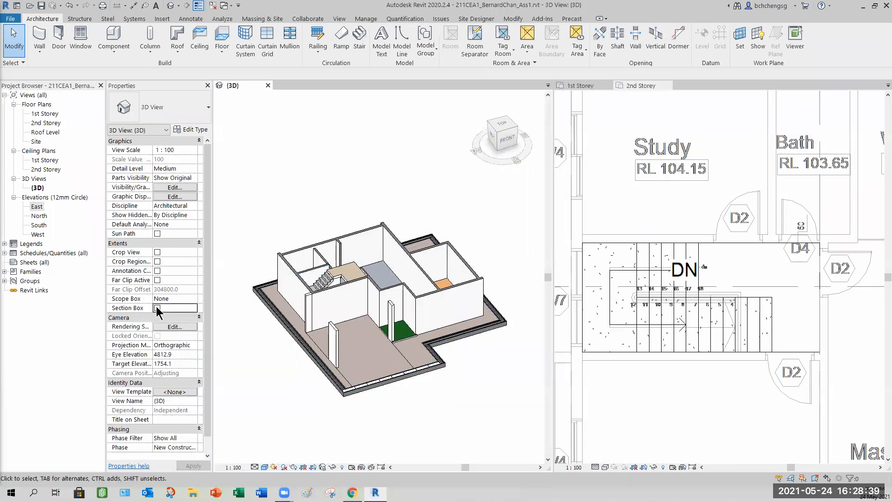
left_click(440, 356)
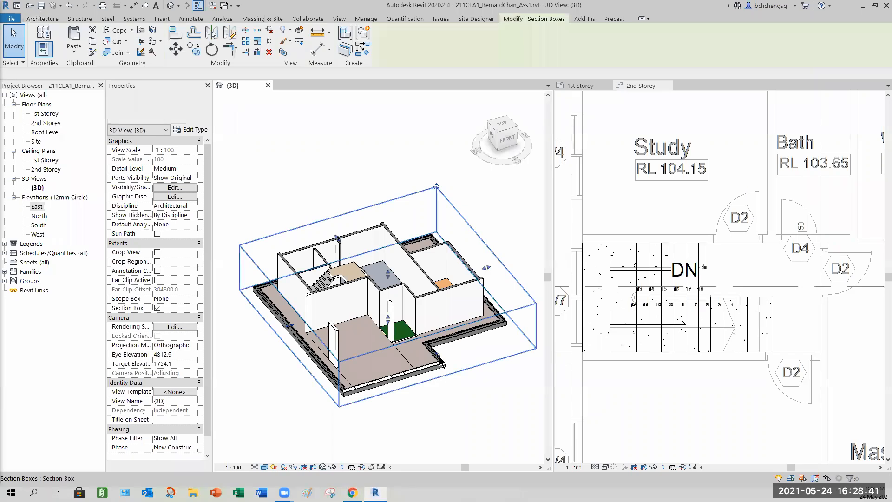
left_click_drag(439, 356, 320, 344)
middle_click_drag(288, 341, 450, 250, "shift")
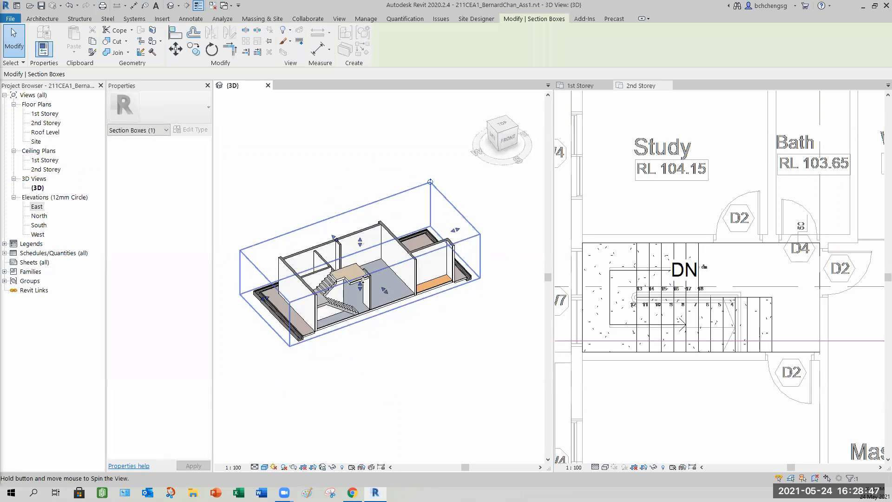
left_click_drag(466, 245, 339, 268)
- Measure the small horizontal gap at the stair's top riser near tread 4 in the 2nd Storey plan
scroll(333, 293, "up", 2)
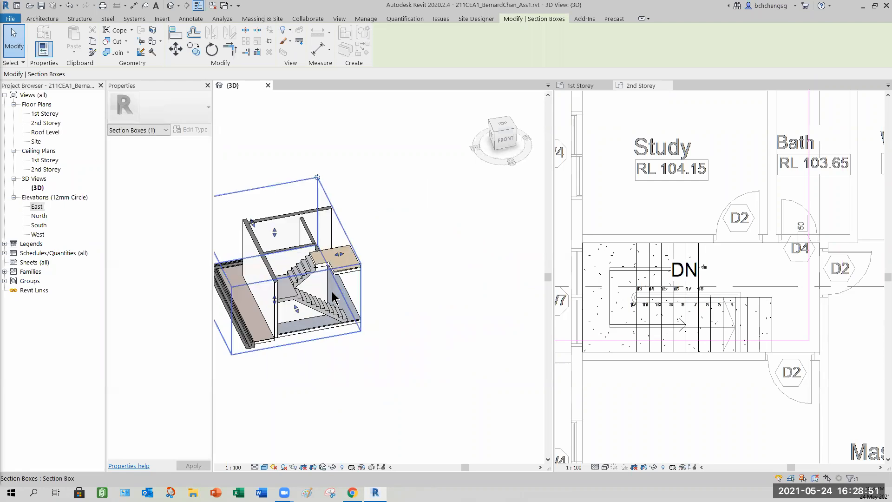
scroll(334, 297, "up", 5)
middle_click_drag(316, 349, 695, 335, "shift")
left_click(342, 378)
middle_click_drag(744, 341, 789, 344)
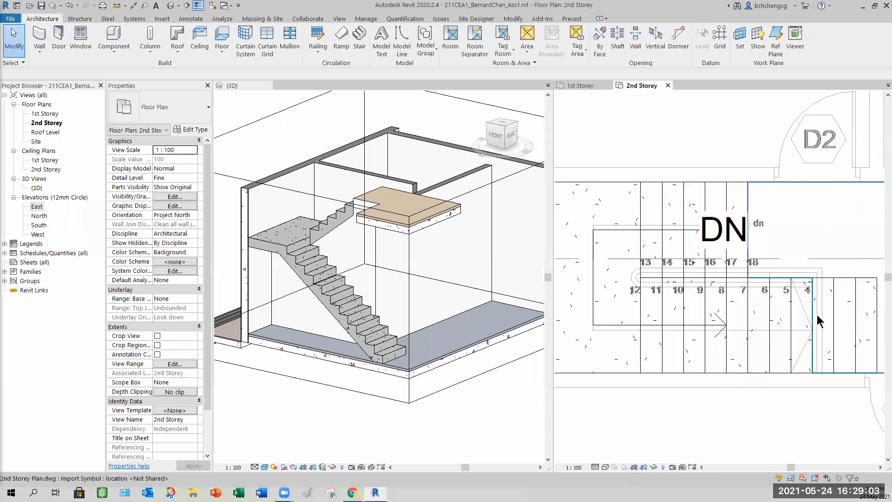
middle_click_drag(827, 298, 797, 298)
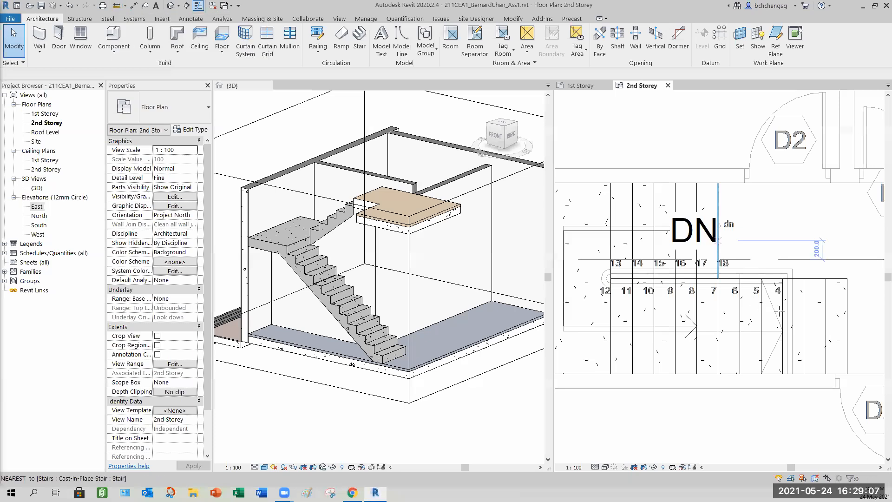
scroll(786, 311, "up", 2)
left_click(791, 239)
left_click(799, 238)
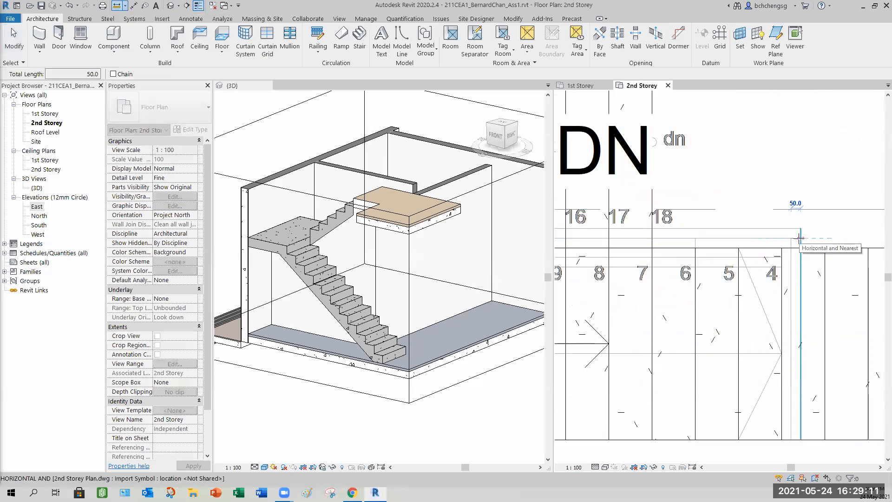
- Measure the gaps between the stair's top edge and the imported DWG lines near tread 4 in the 2nd Storey plan
left_click(793, 239)
key("Escape")
key("Escape")
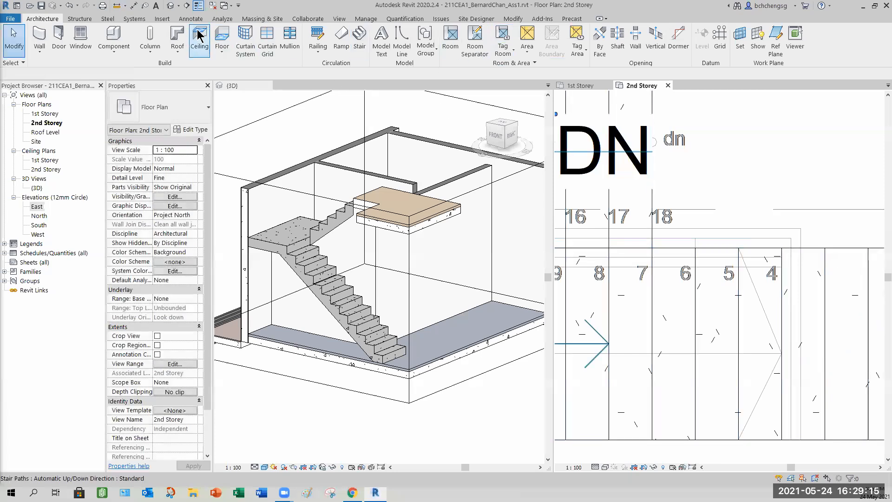
left_click(117, 5)
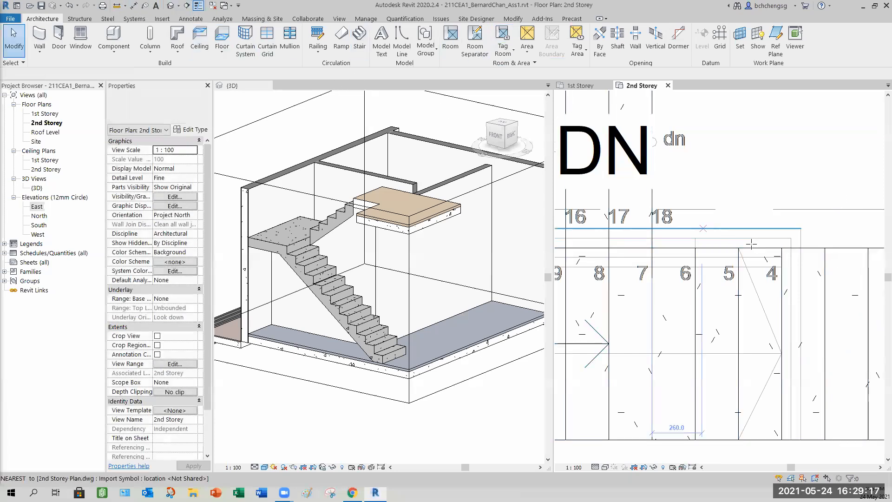
left_click(782, 248)
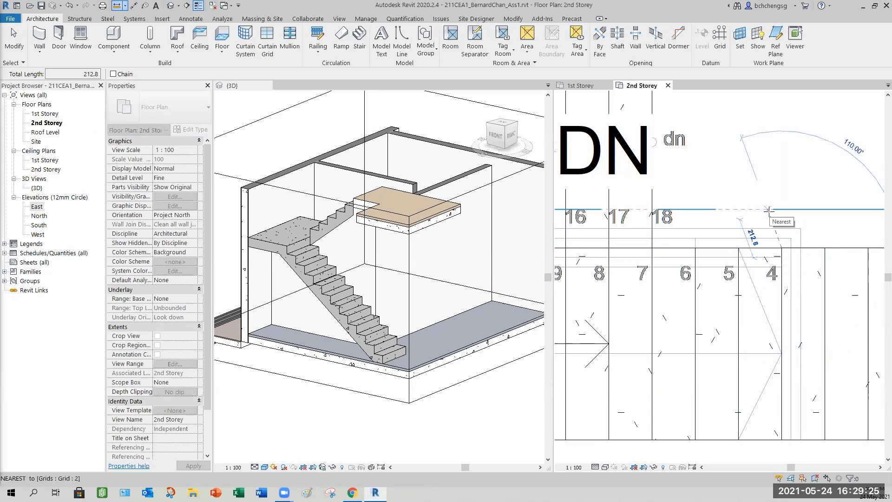
key("Escape")
key("Escape")
- Place 1100mm railings on the stair by picking it in the 3D view
scroll(768, 214, "down", 4)
middle_click_drag(767, 213, 773, 307)
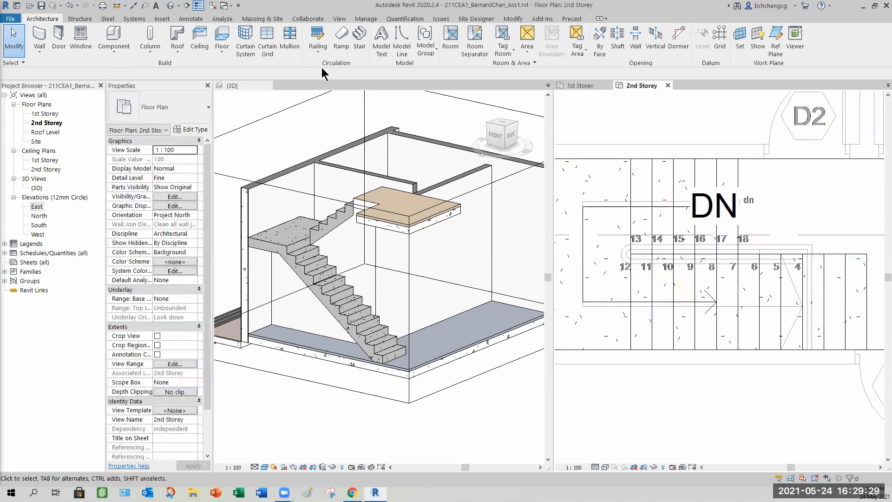
left_click(317, 51)
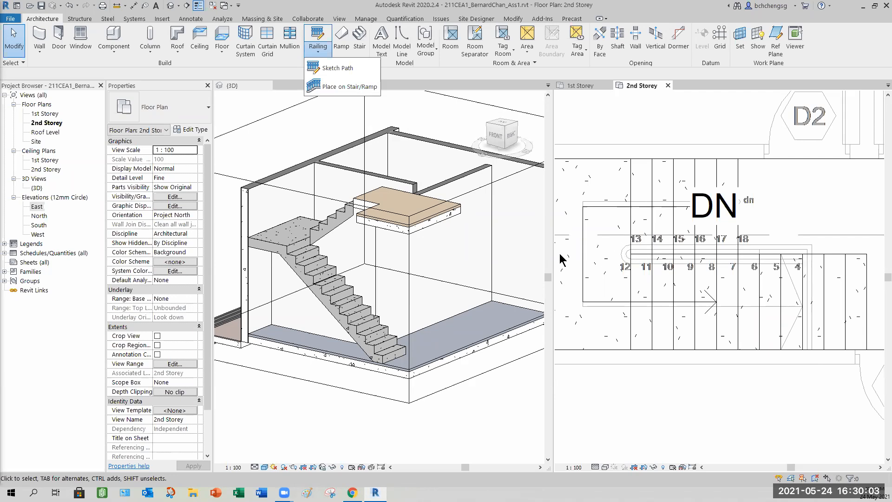
left_click(339, 88)
left_click(189, 116)
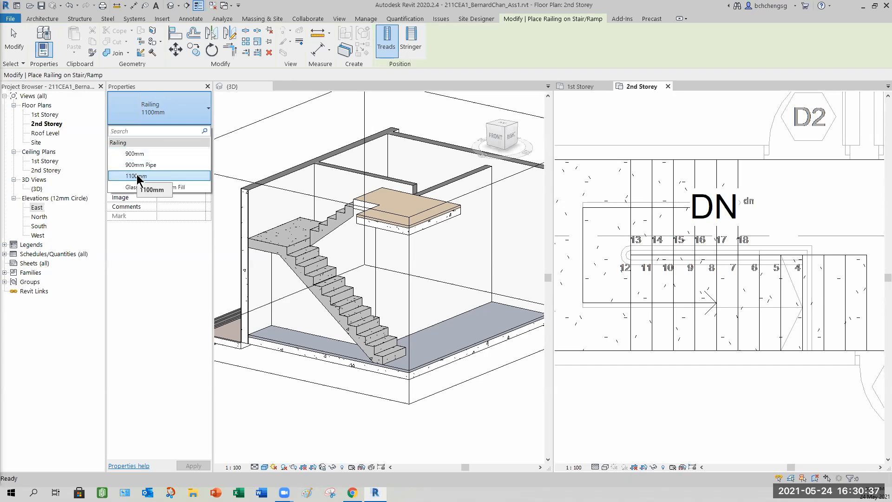
left_click(138, 176)
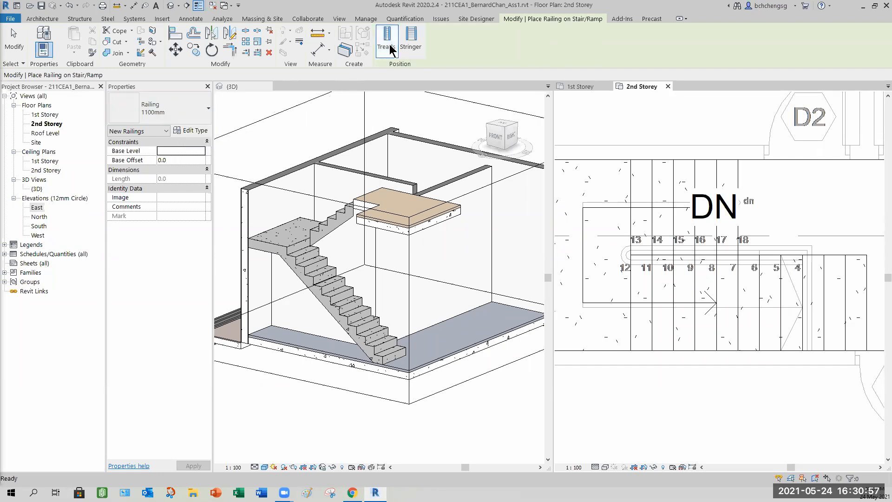
left_click(191, 113)
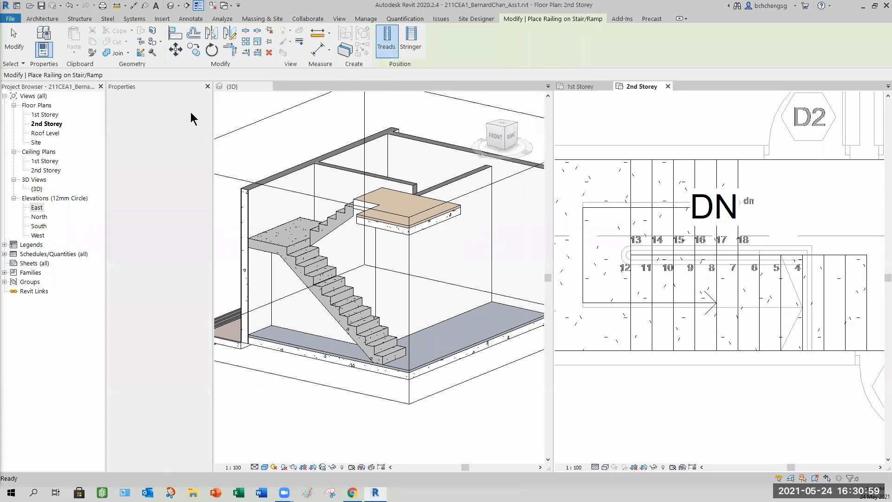
left_click(192, 115)
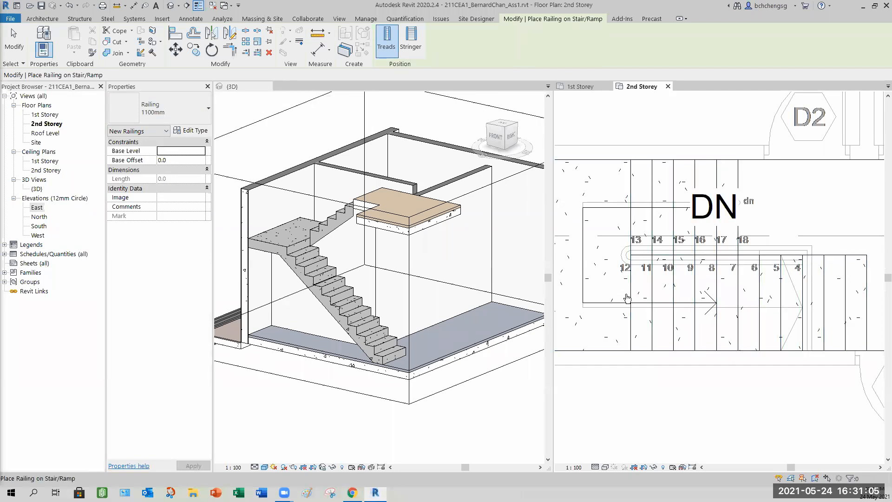
left_click(245, 90)
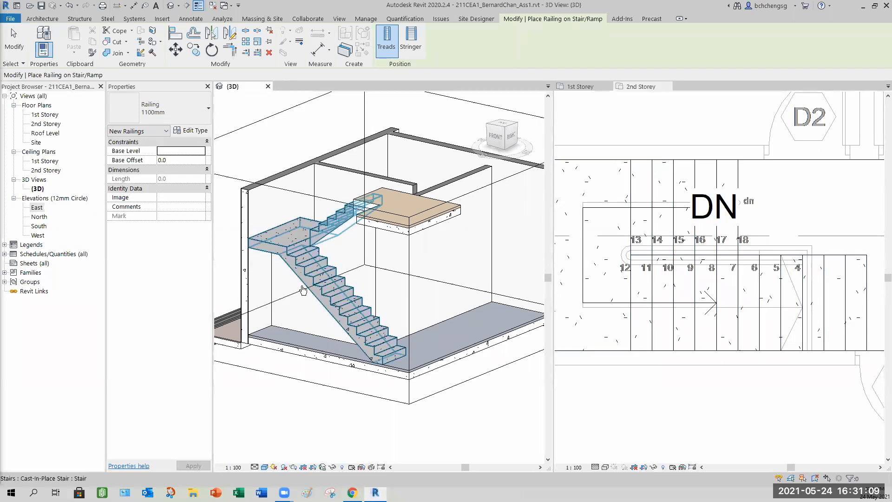
left_click(256, 382)
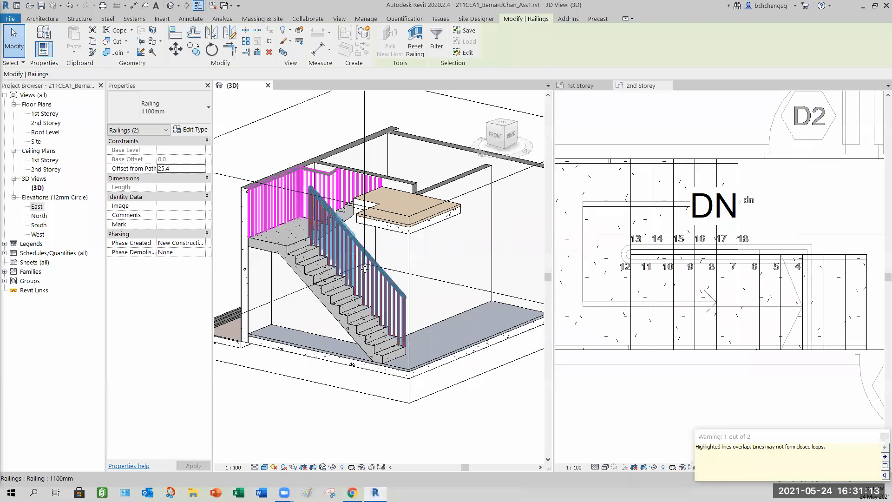
- Fit the 3D view's section box to the new railings and raise its top face
scroll(384, 307, "down", 2)
key("b")
key("x")
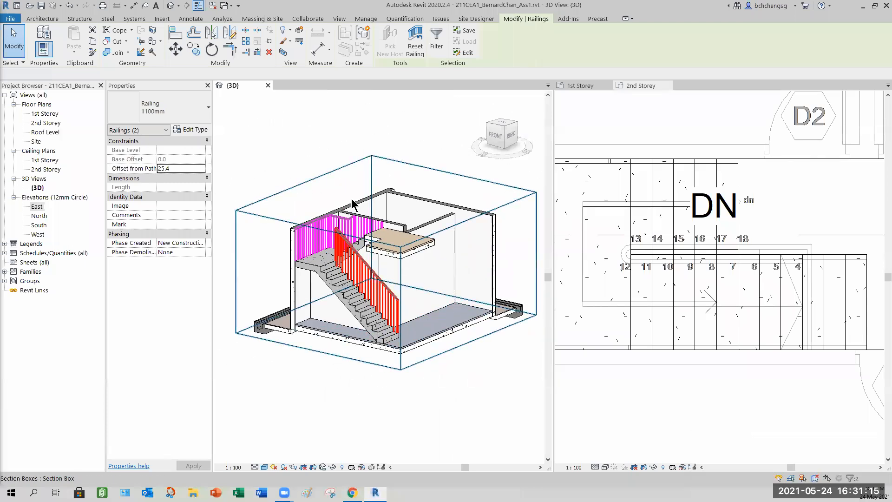
left_click(391, 215)
left_click_drag(386, 200, 386, 171)
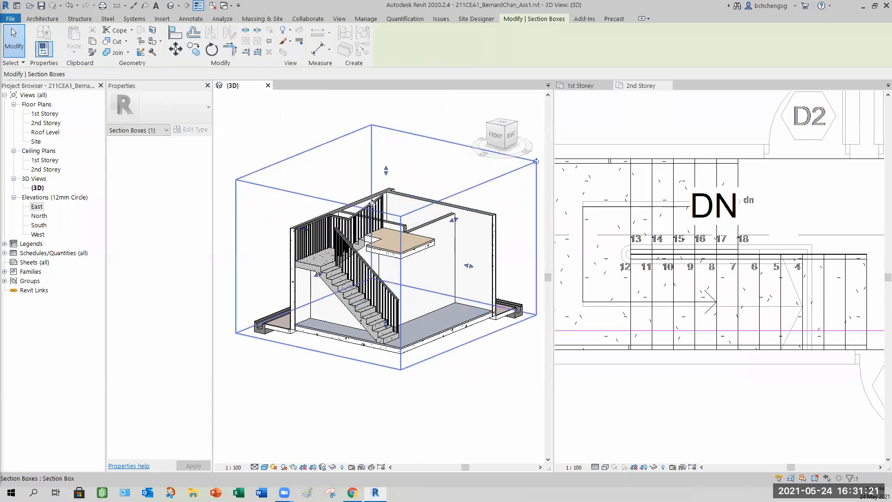
middle_click_drag(344, 288, 414, 237, "shift")
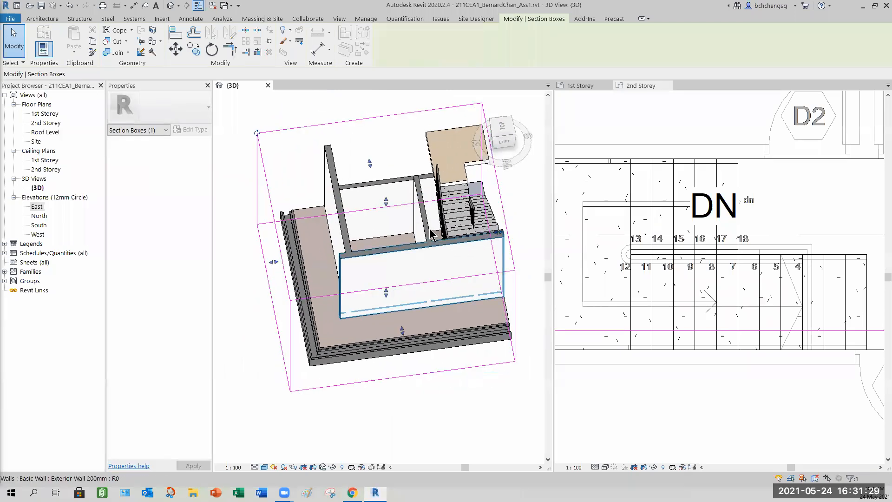
scroll(425, 235, "up", 6)
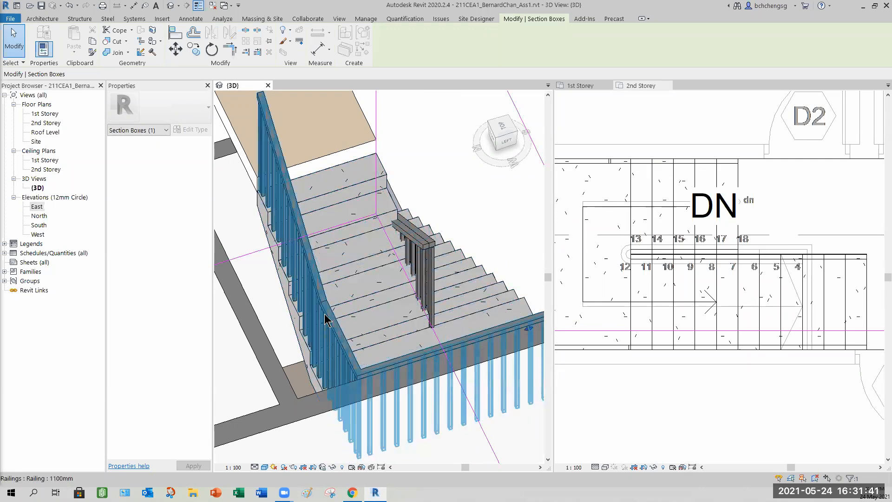
- Inspect the stair railings from several angles in the 3D view
left_click(435, 248)
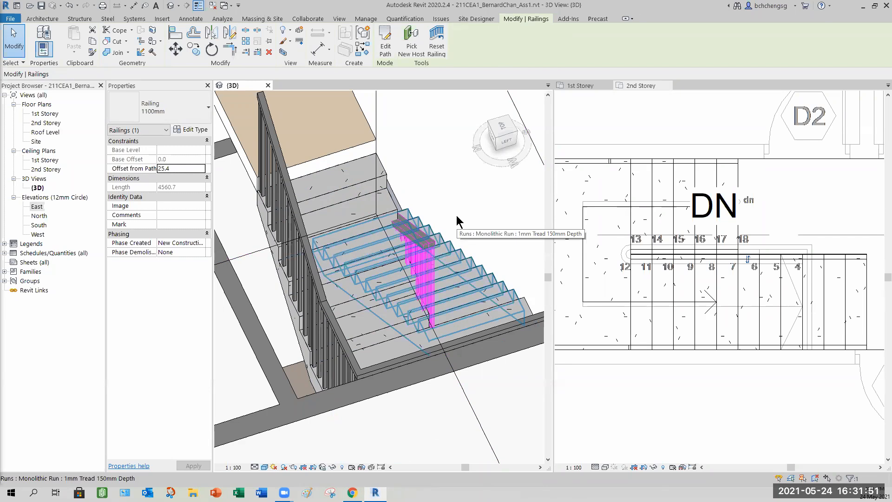
key("Escape")
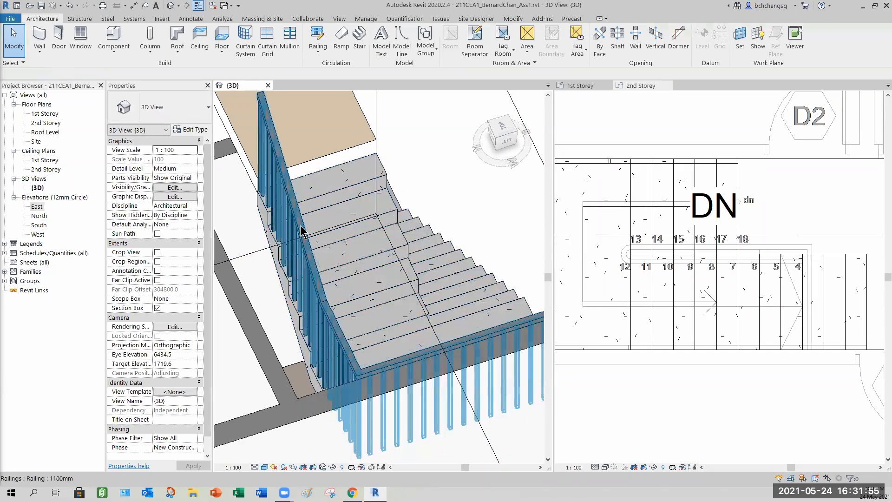
scroll(299, 234, "down", 2)
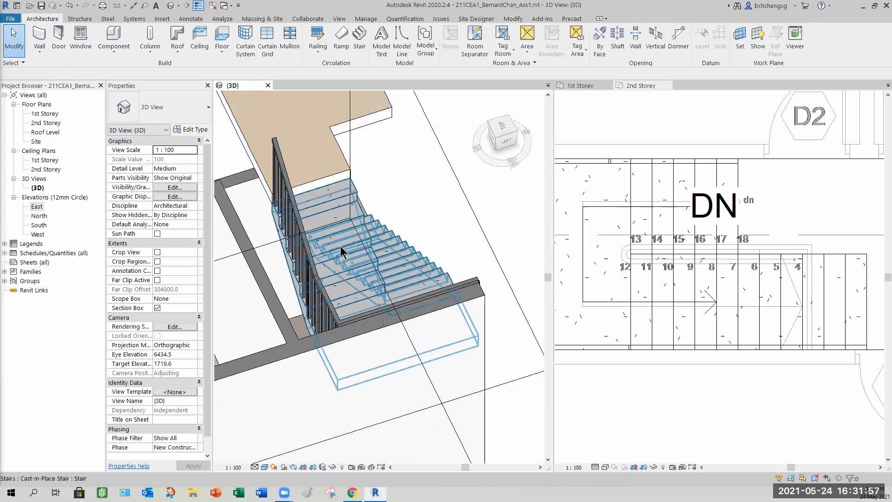
middle_click_drag(342, 251, 422, 278, "shift")
middle_click_drag(420, 327, 385, 219, "shift")
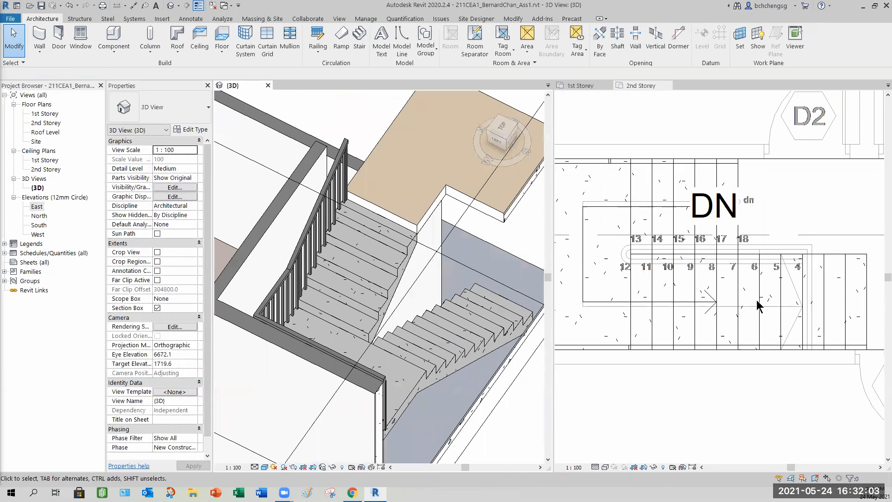
middle_click_drag(395, 297, 360, 305, "shift")
middle_click_drag(401, 379, 347, 292)
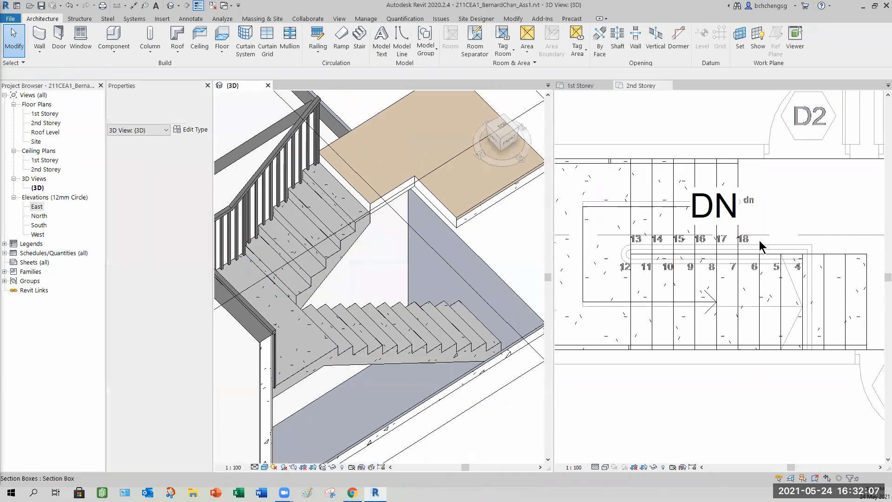
- Examine the stair runs in the 1st Storey and 2nd Storey plan views
left_click(612, 100)
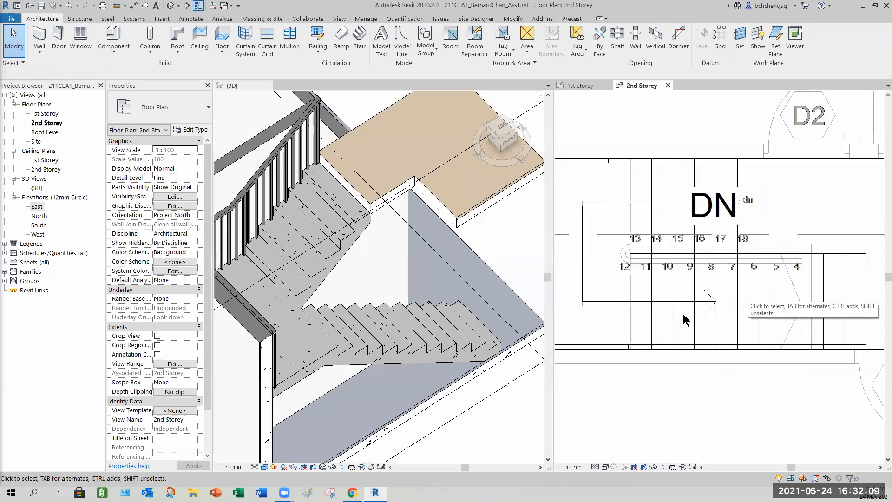
key("ctrl+Tab")
scroll(735, 317, "up", 3)
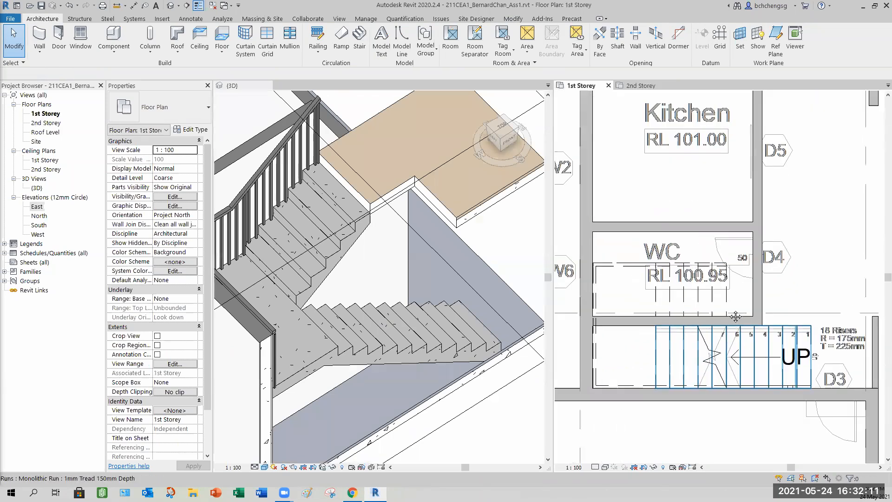
middle_click_drag(736, 317, 729, 303)
scroll(729, 303, "up", 3)
middle_click_drag(721, 345, 718, 307)
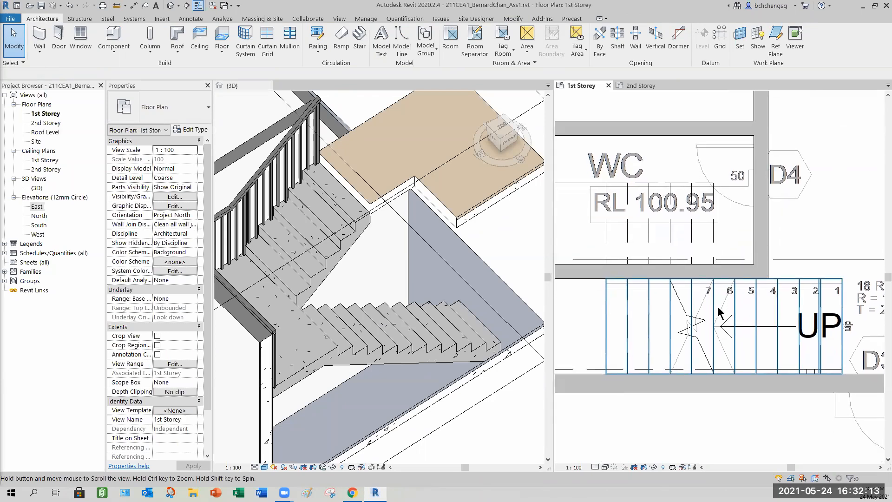
scroll(718, 311, "down", 1)
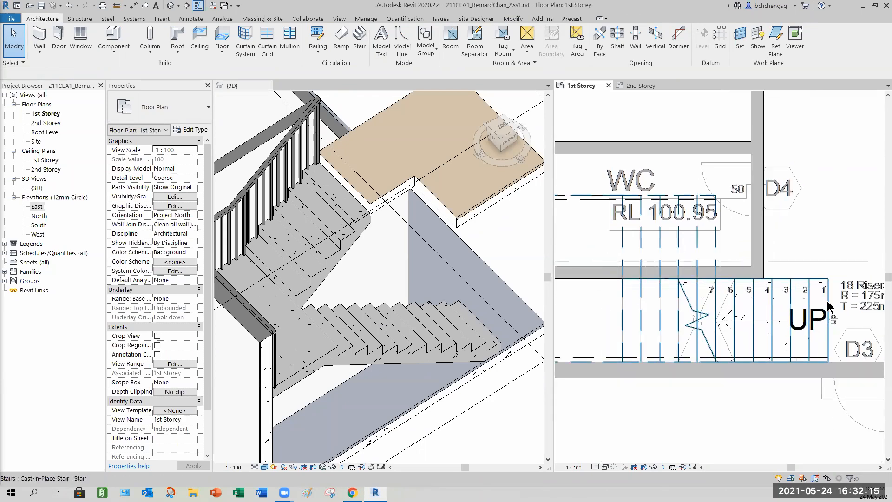
left_click(635, 86)
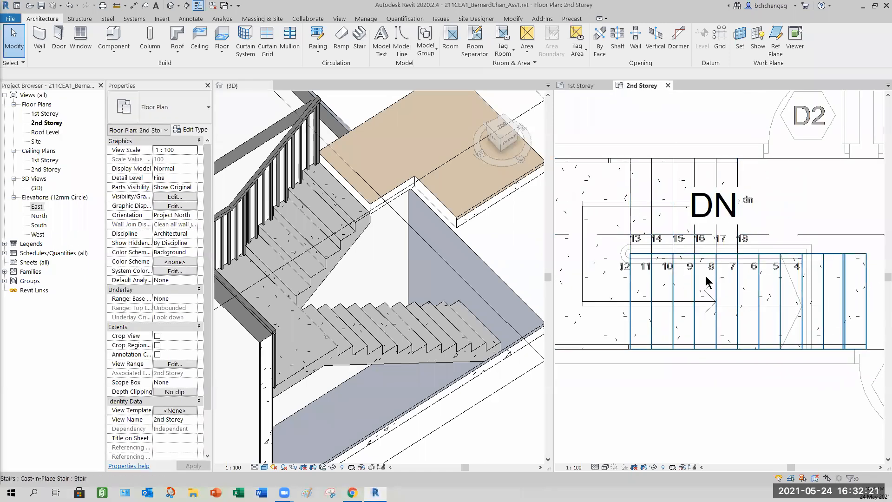
middle_click_drag(704, 284, 686, 285)
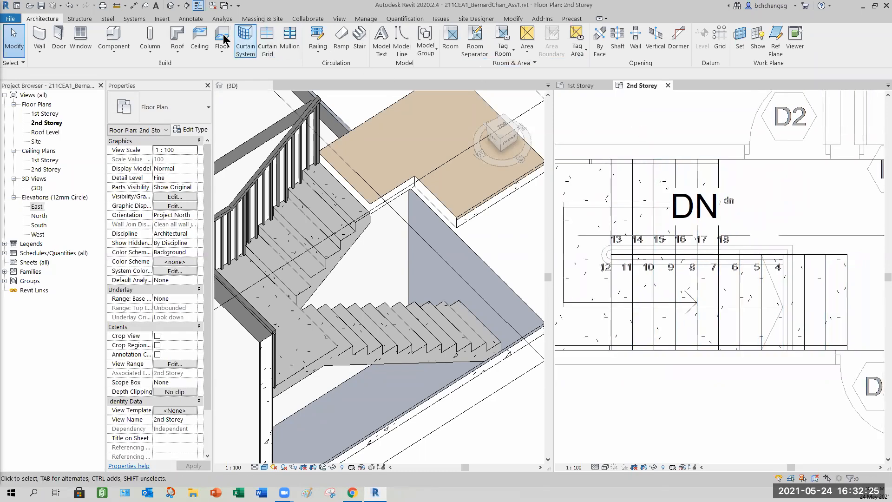
- Start sketching a railing path with Pick Lines, setting the pick offset to 25
left_click(318, 50)
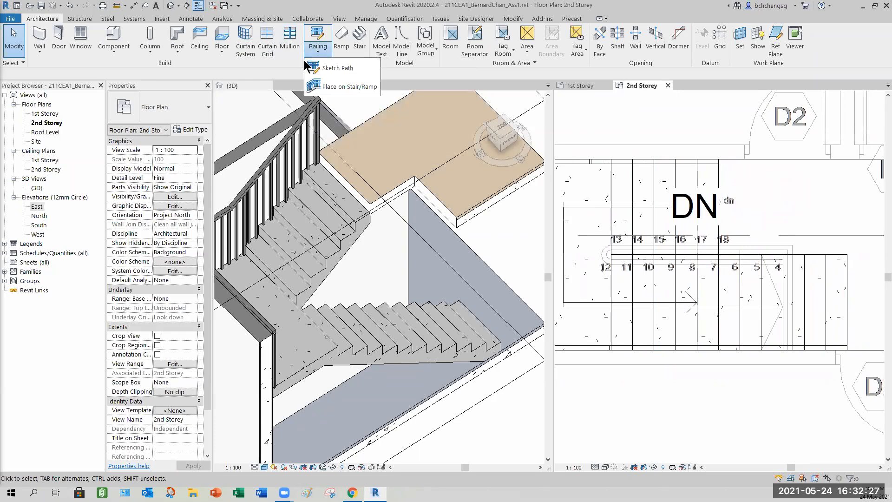
left_click(332, 70)
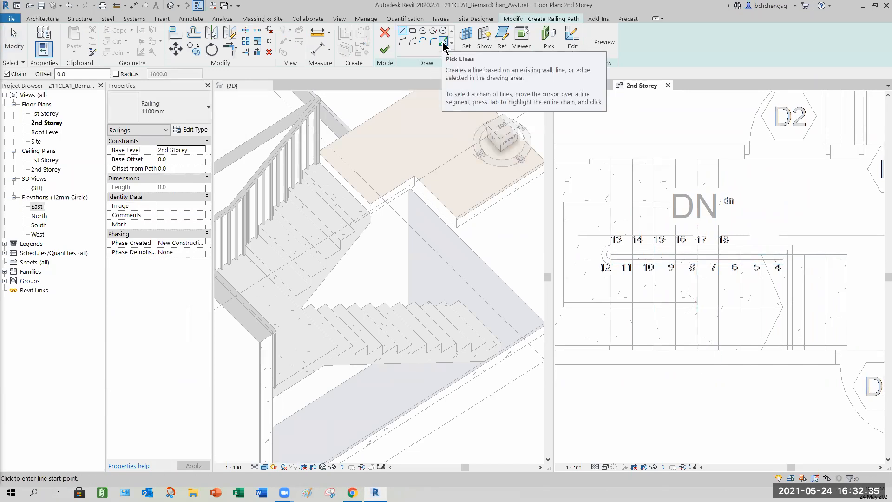
left_click(442, 42)
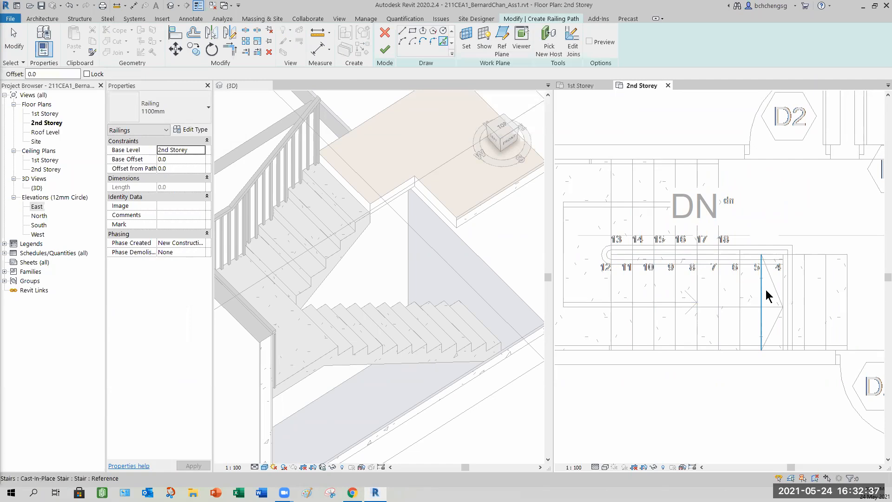
scroll(767, 290, "up", 2)
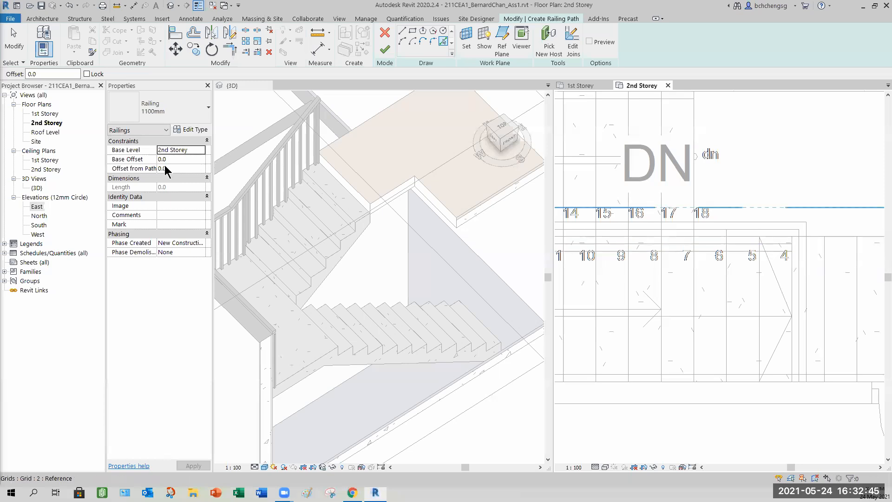
double_click(29, 74)
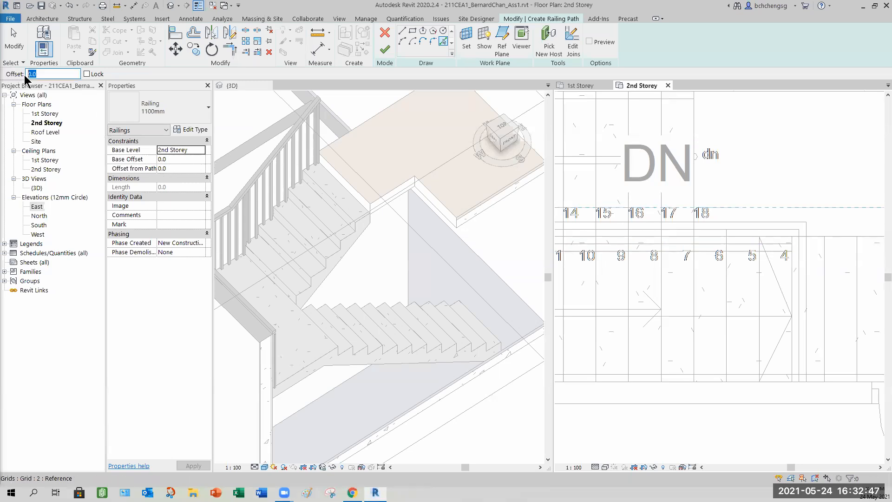
type("25")
- Pick the stair's inner flight edges and the turn arc in the 2nd Storey plan as railing path lines
left_click(739, 251)
middle_click_drag(667, 288, 792, 317)
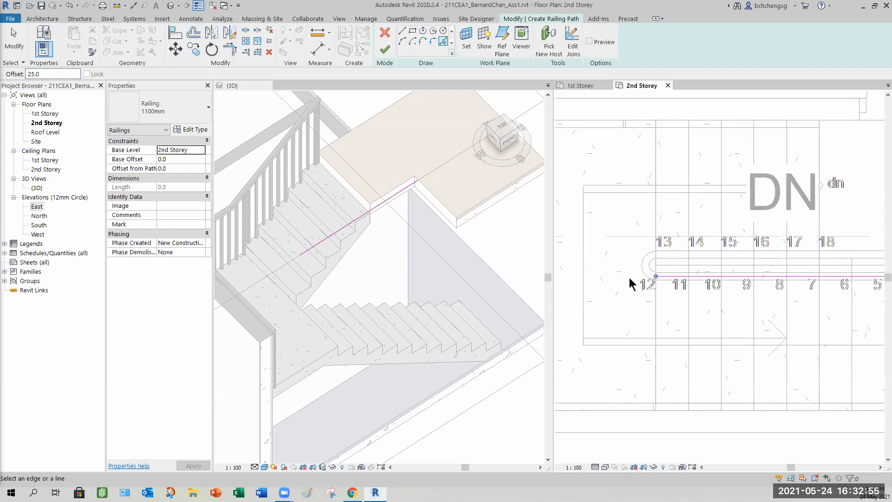
scroll(631, 285, "up", 3)
left_click(655, 265)
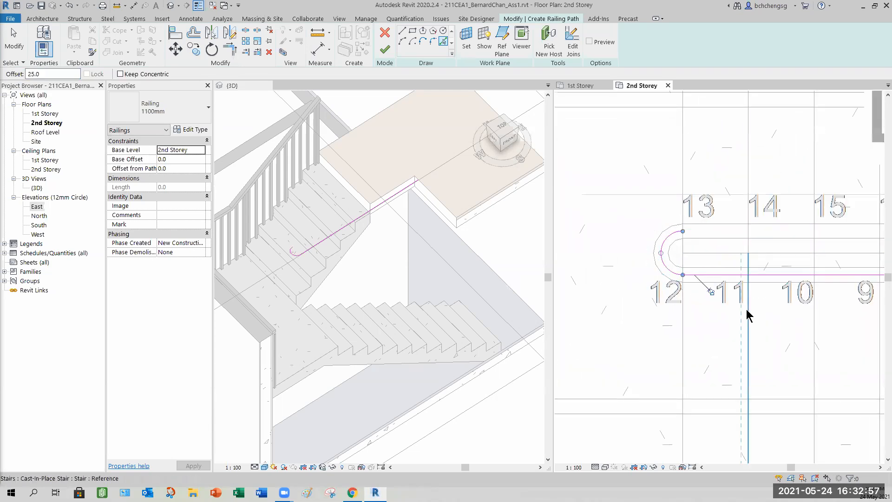
left_click(721, 239)
scroll(766, 311, "down", 2)
middle_click_drag(798, 331, 591, 306)
scroll(737, 313, "down", 2)
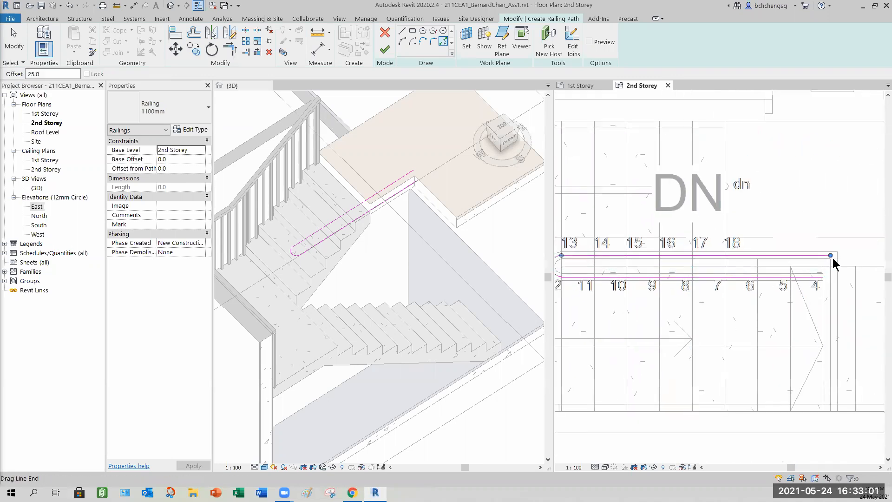
- Adjust the ends of the upper and lower path lines to match the ends of the two flights
left_click_drag(831, 259, 725, 256)
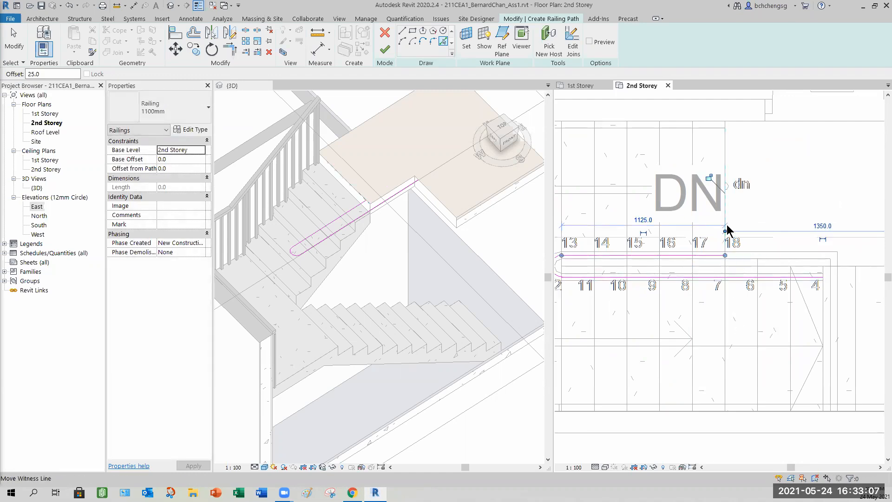
middle_click_drag(785, 330, 643, 326)
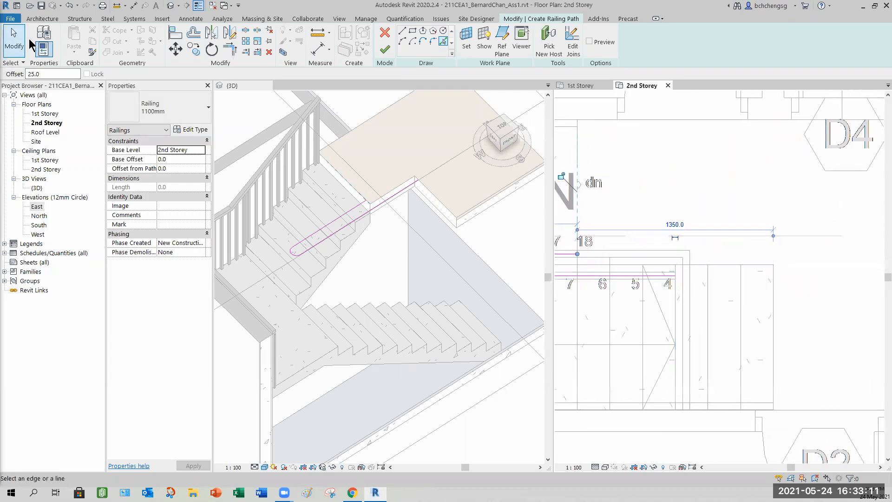
key("Escape")
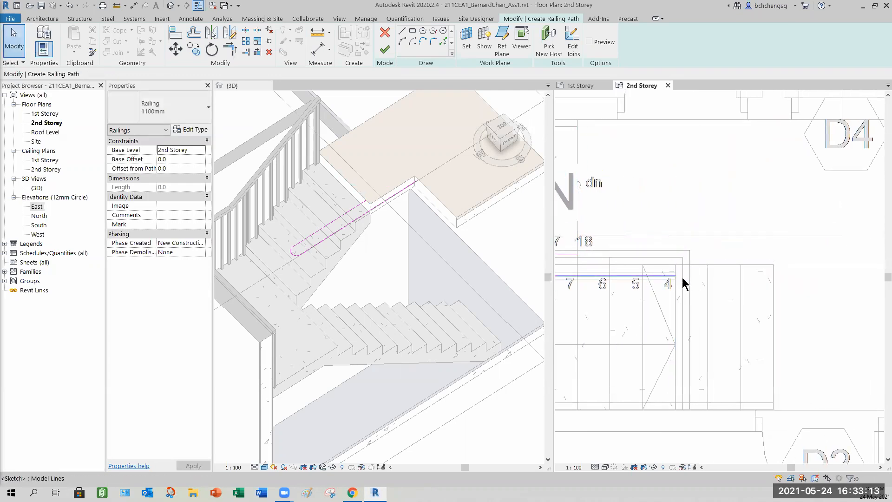
left_click(680, 278)
left_click_drag(676, 276, 774, 276)
left_click(831, 312)
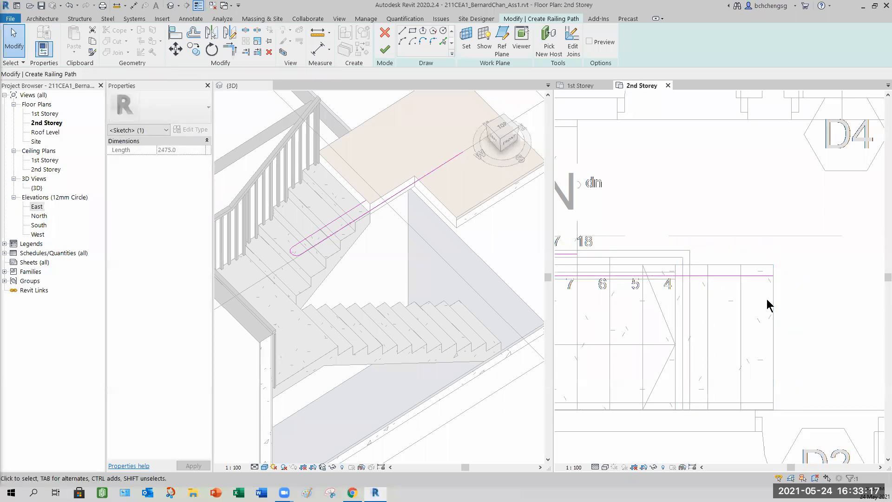
- Finish the railing path sketch
scroll(762, 309, "down", 3)
scroll(709, 299, "up", 5)
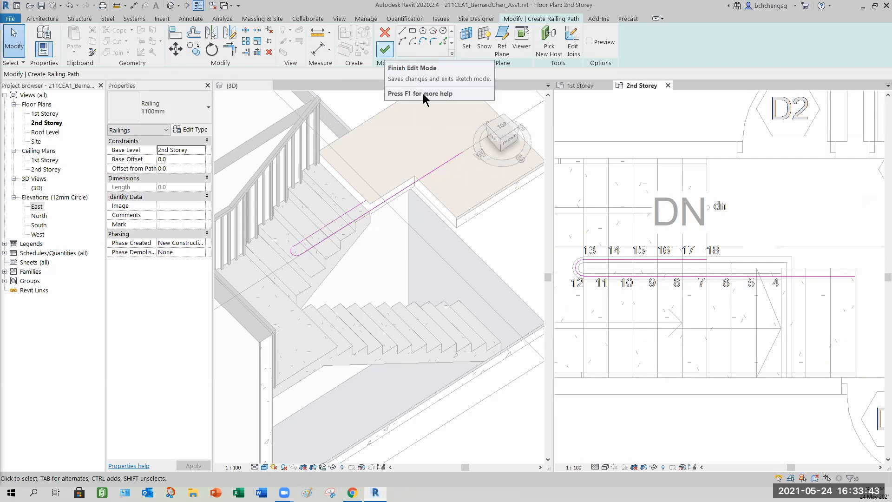
left_click(385, 49)
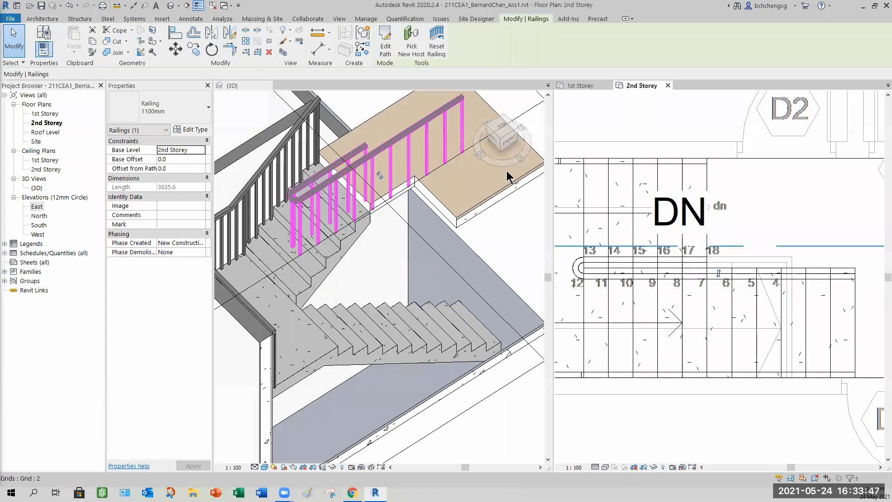
- Select the new railing in the 3D view and pick the stair as its new host
left_click(410, 54)
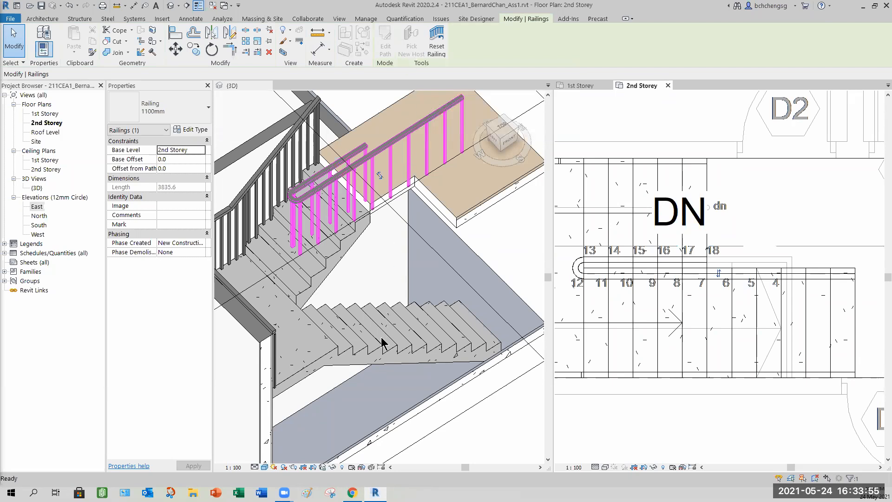
left_click(236, 86)
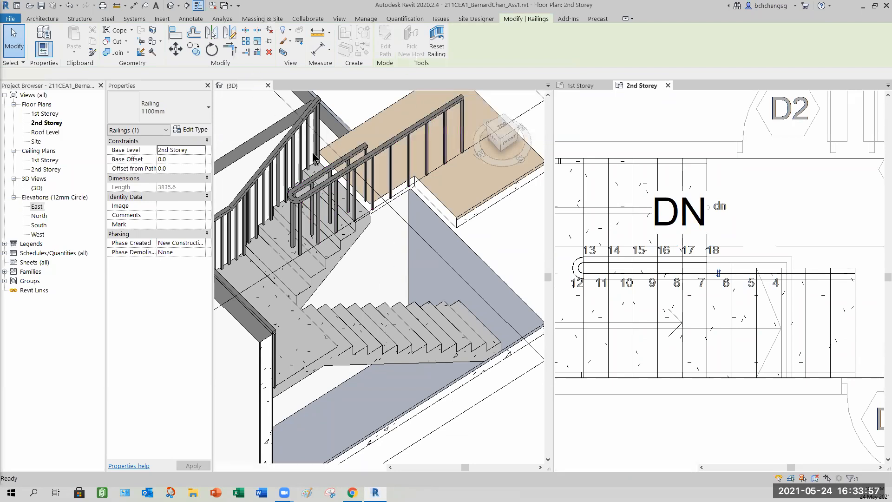
left_click(339, 183)
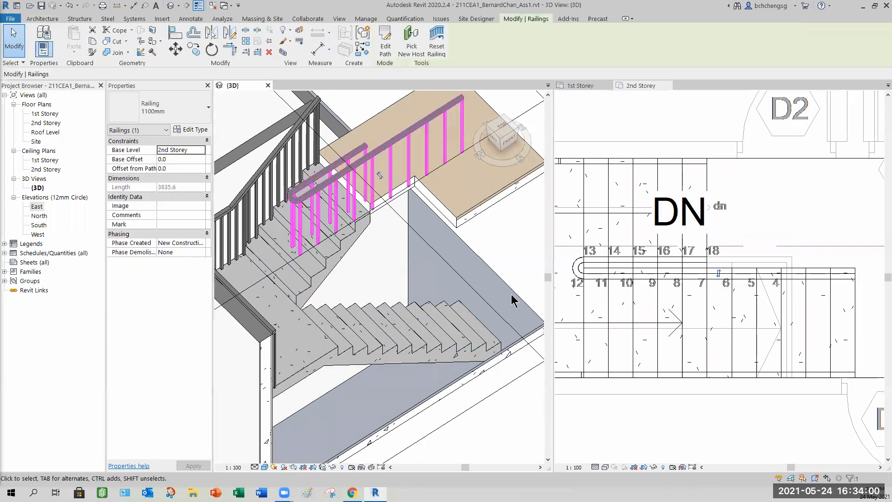
left_click(410, 41)
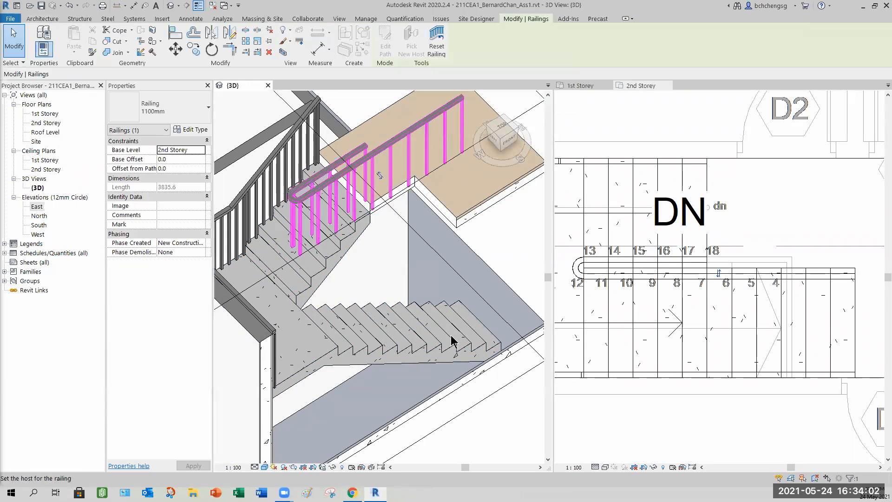
left_click(411, 351)
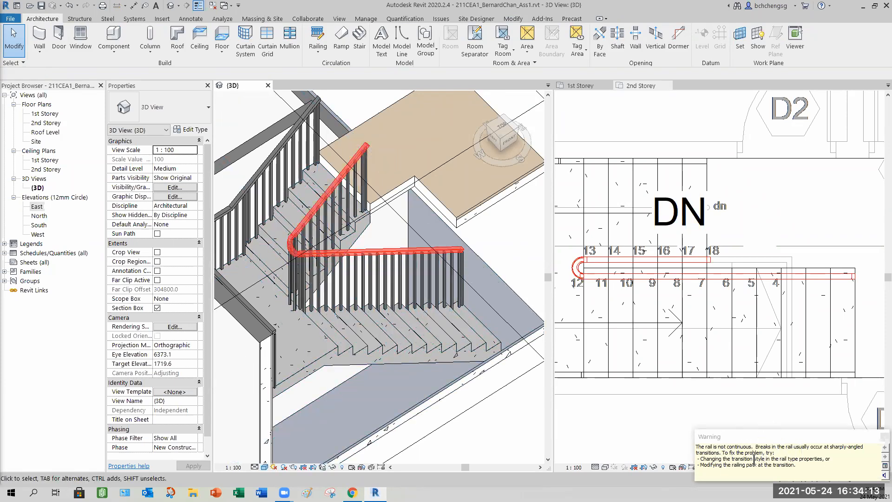
left_click(511, 430)
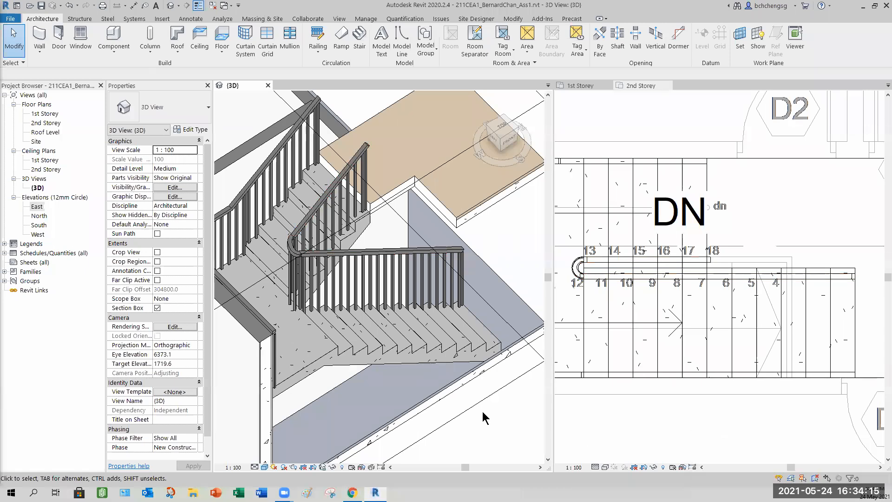
- Inspect the new railing's turn and rail joins from several angles in the 3D view
middle_click_drag(384, 335, 408, 149, "shift")
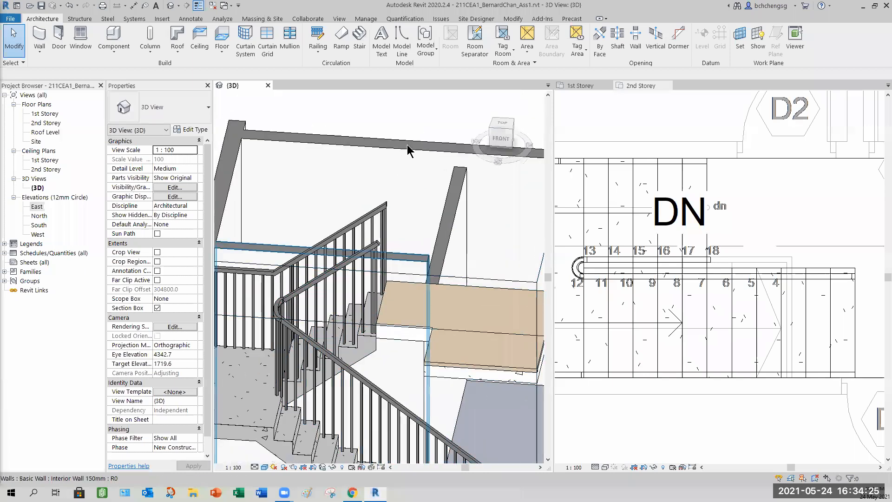
scroll(409, 156, "up", 7)
middle_click_drag(435, 363, 412, 358, "shift")
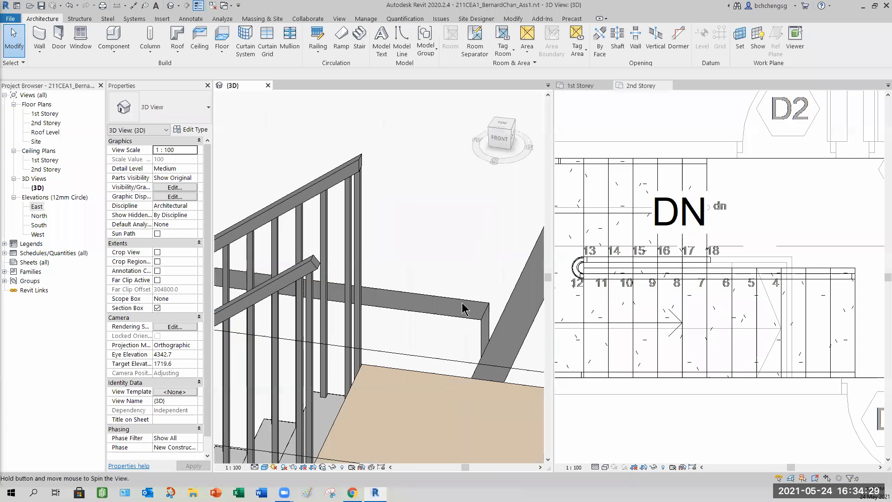
middle_click_drag(464, 309, 425, 144, "shift")
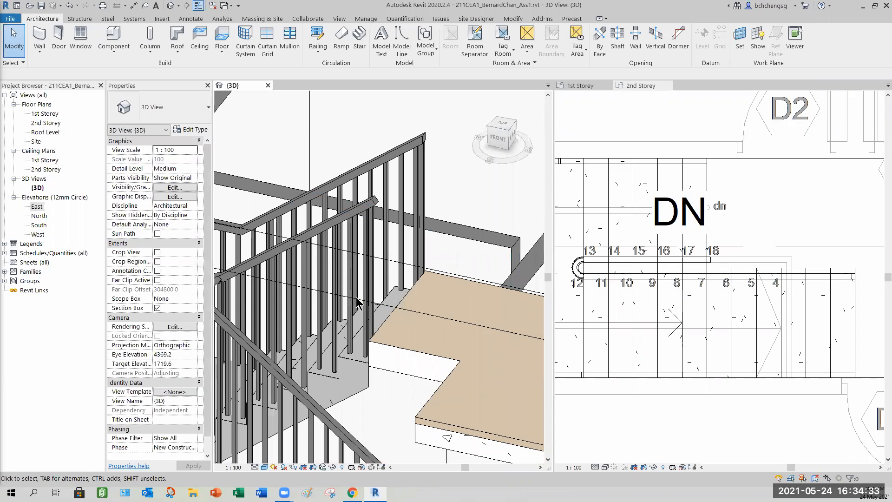
scroll(281, 311, "up", 3)
middle_click_drag(293, 351, 318, 353, "shift")
middle_click_drag(402, 327, 378, 298, "shift")
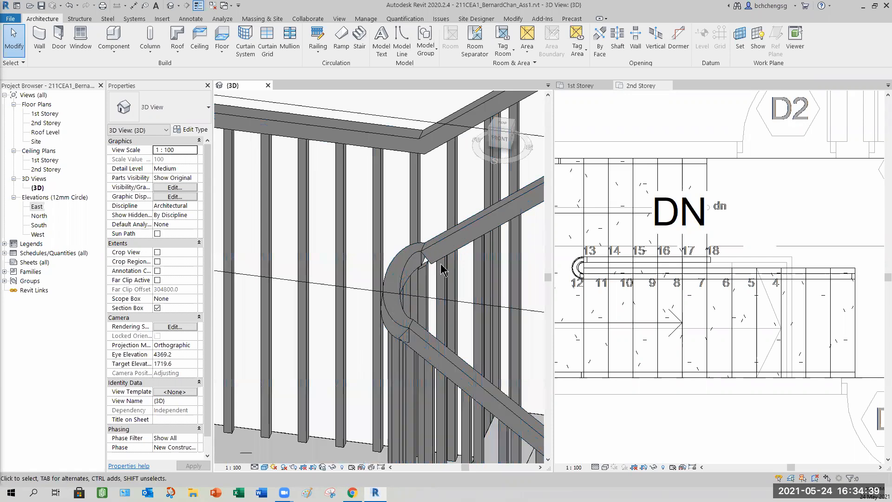
scroll(371, 298, "down", 5)
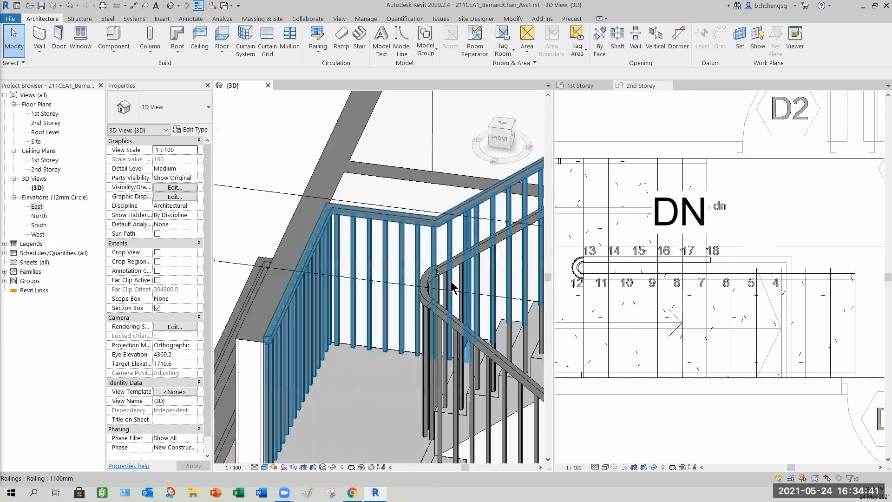
middle_click_drag(370, 297, 388, 303, "shift")
- Open the selected railing's type properties and review its joins settings
left_click(389, 300)
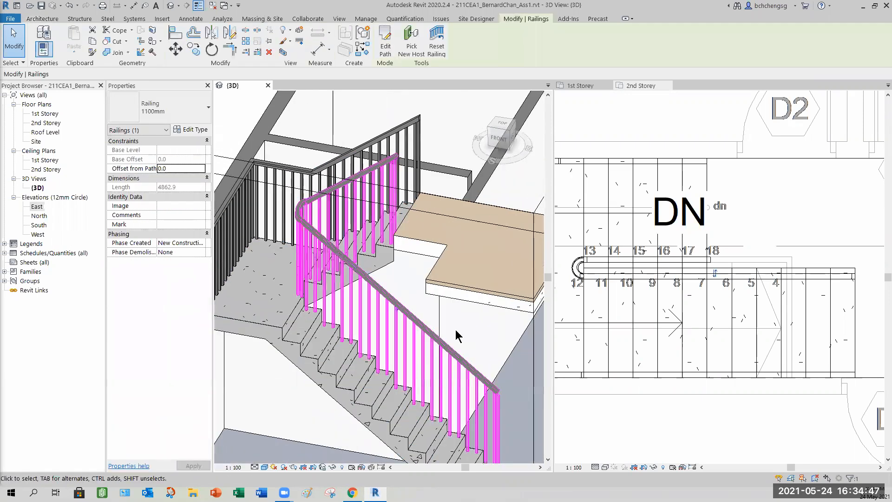
left_click(192, 130)
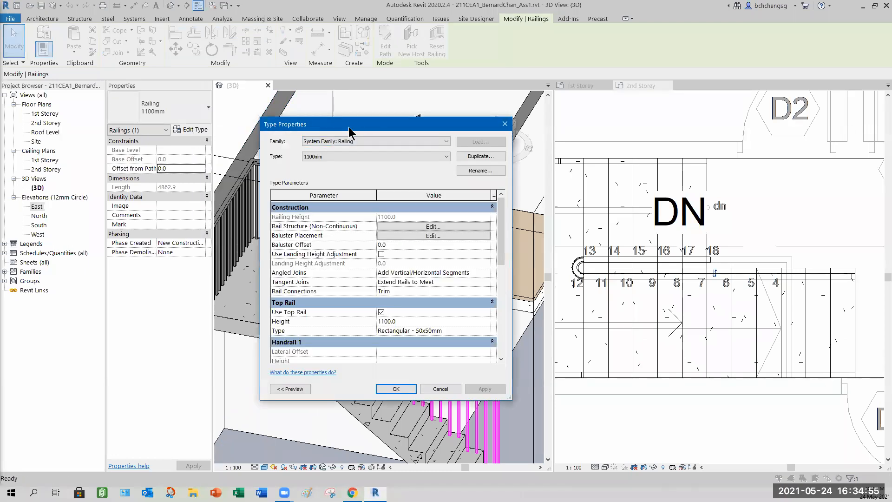
left_click_drag(349, 132, 119, 121)
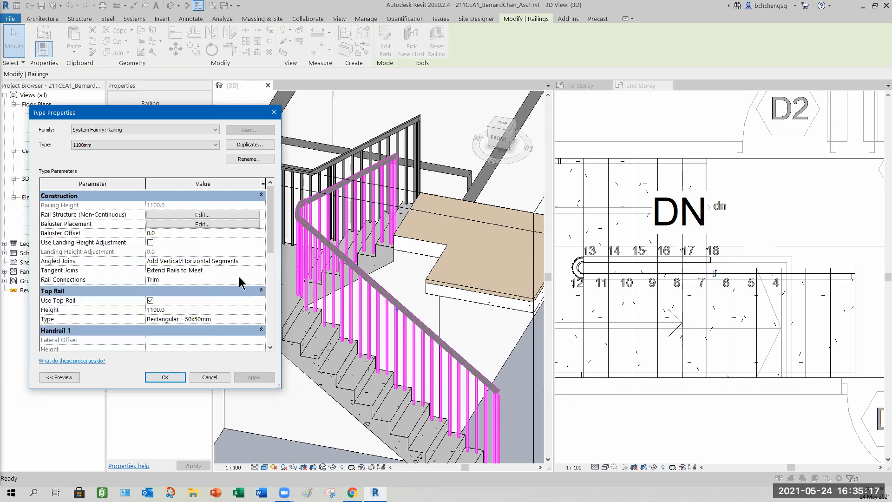
left_click(255, 270)
left_click(256, 270)
left_click(256, 271)
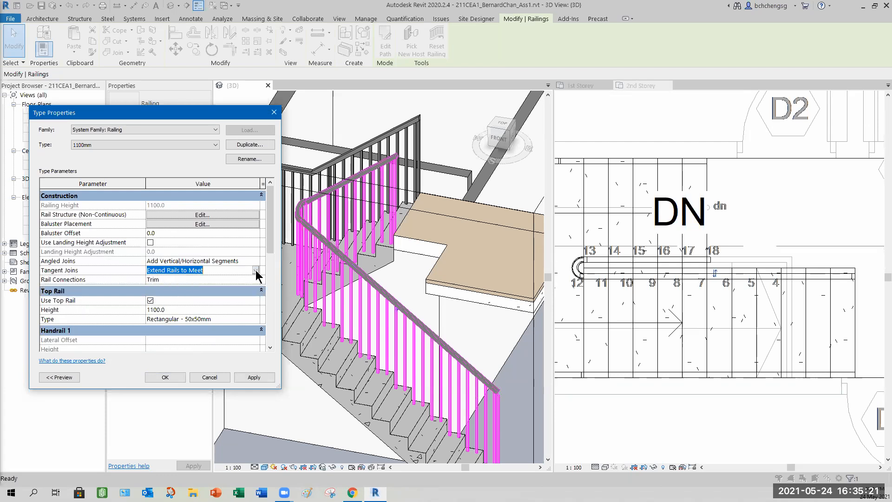
left_click(237, 261)
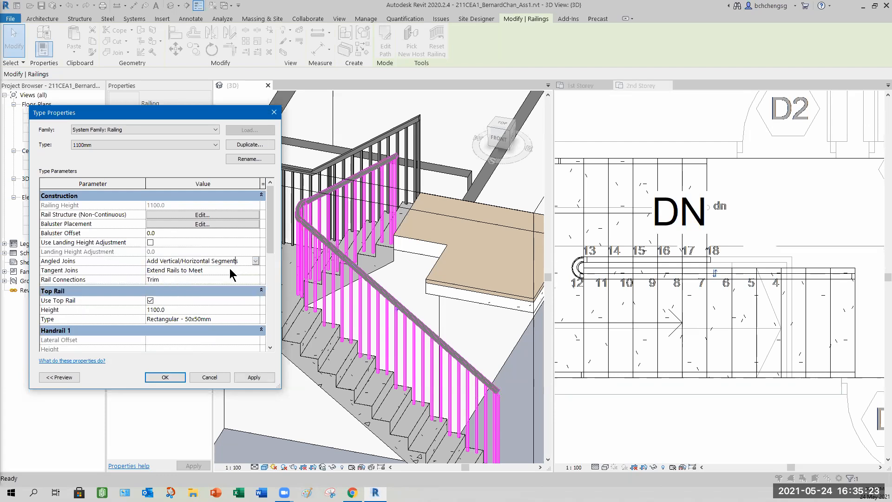
- Set the railing type's Rail Connections to Weld and apply it
left_click(235, 280)
left_click(255, 279)
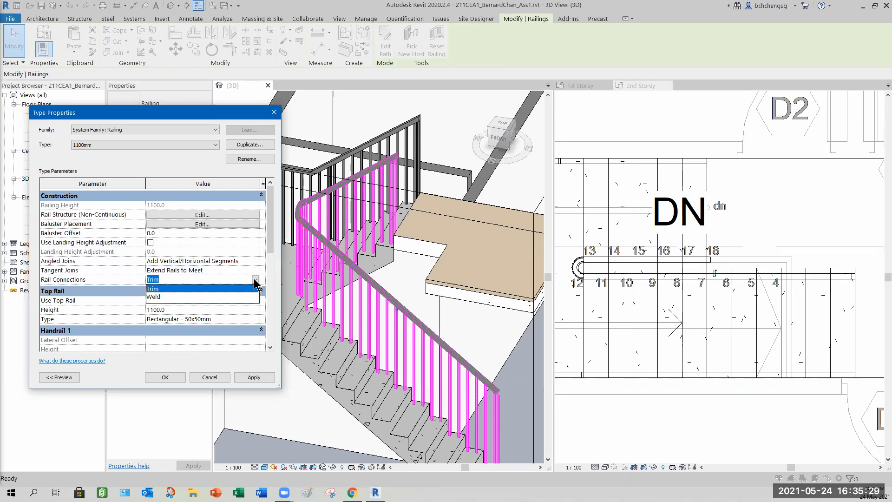
left_click(153, 297)
left_click(257, 378)
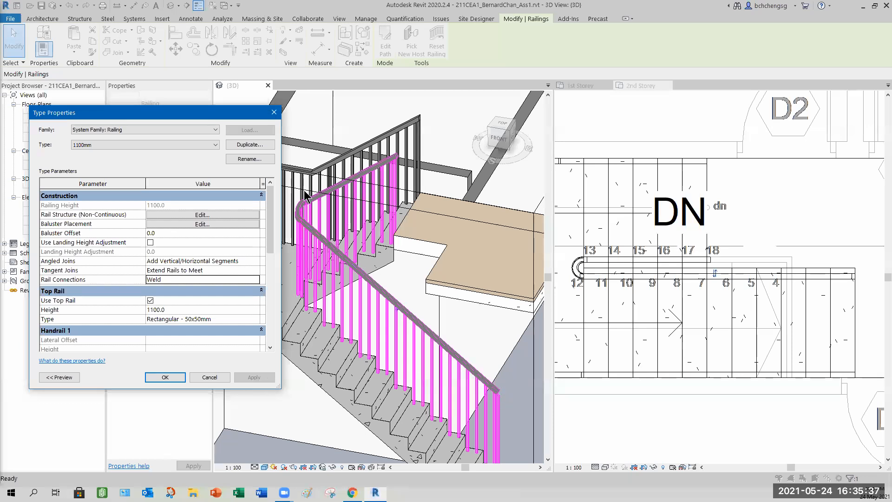
- Change the railing type's Rail Connections to Trim
left_click(255, 279)
left_click(223, 298)
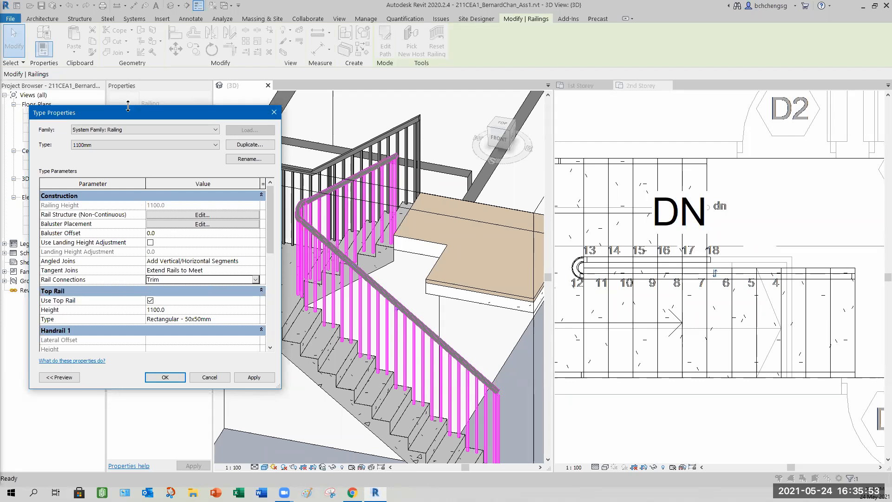
left_click_drag(133, 113, 131, 76)
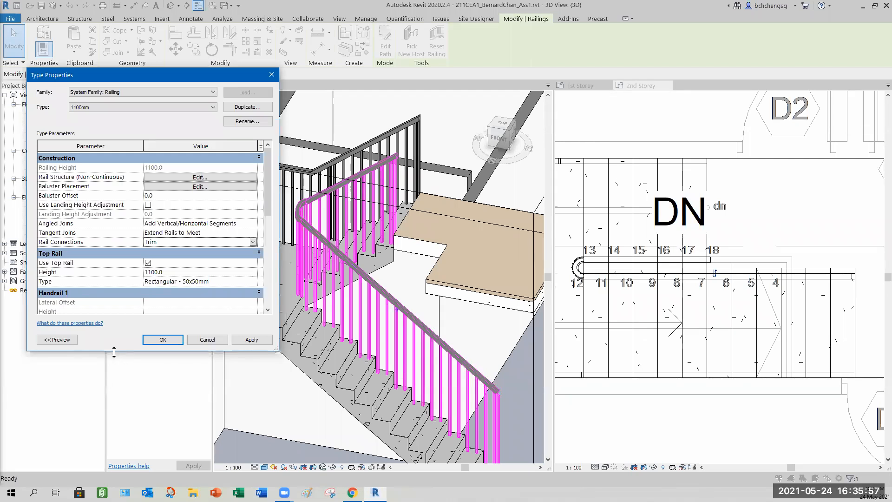
left_click_drag(114, 351, 114, 443)
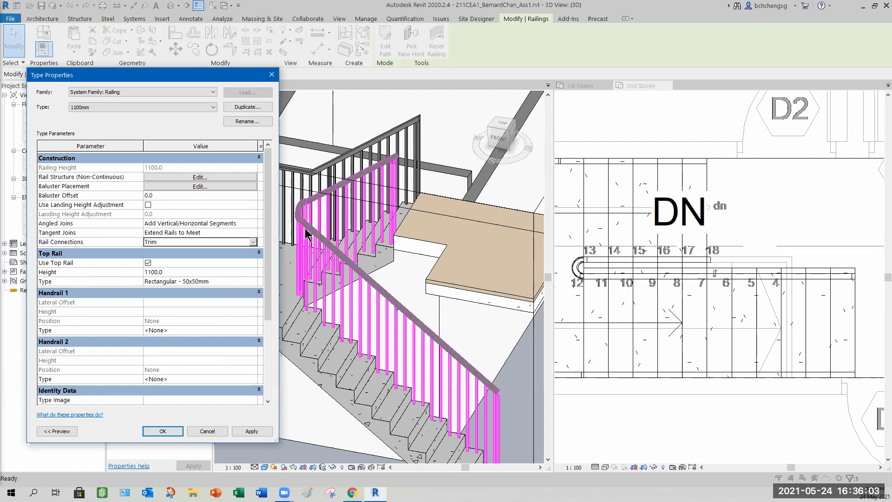
- Open the top rail type's properties and review its profile options
left_click(254, 281)
left_click(253, 281)
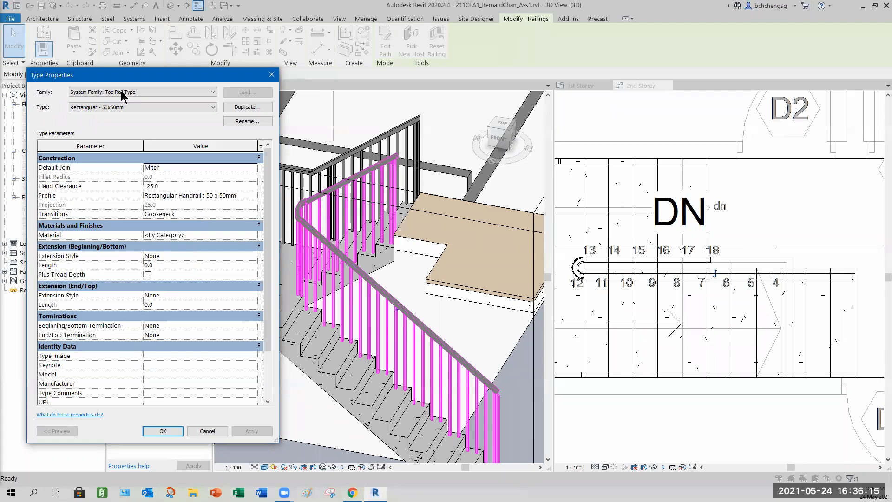
left_click_drag(100, 77, 373, 80)
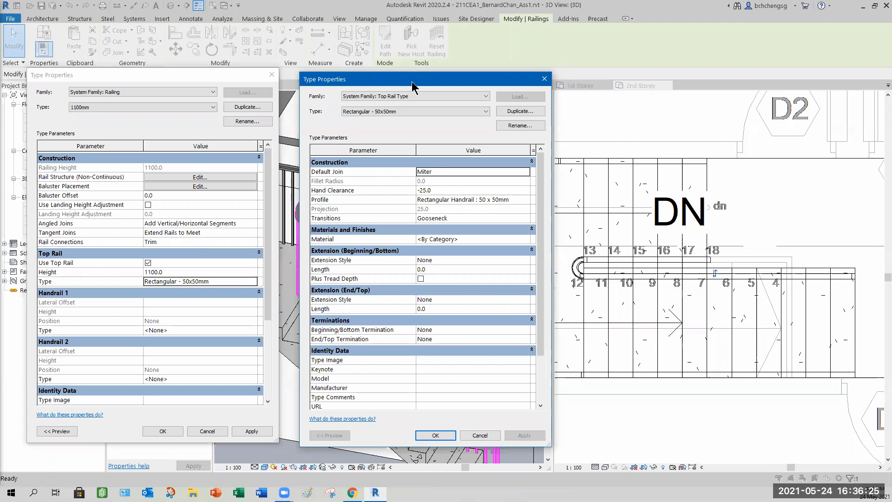
left_click_drag(412, 81, 392, 75)
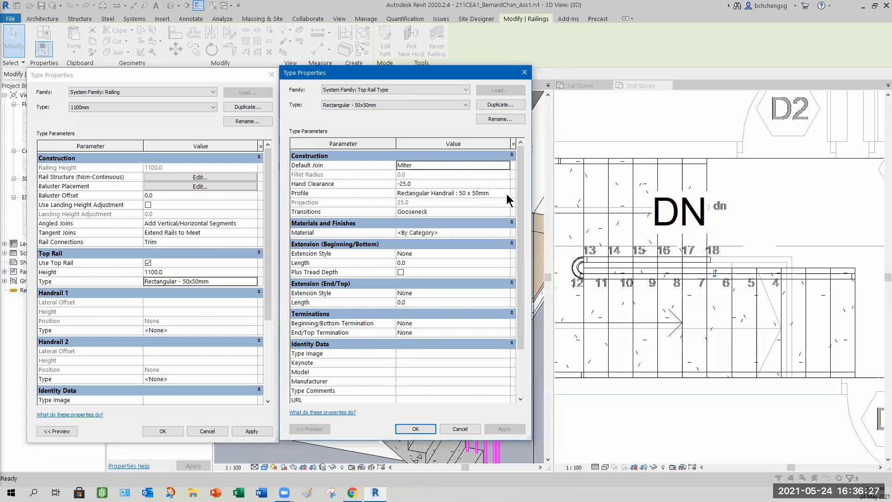
left_click(507, 196)
left_click(507, 195)
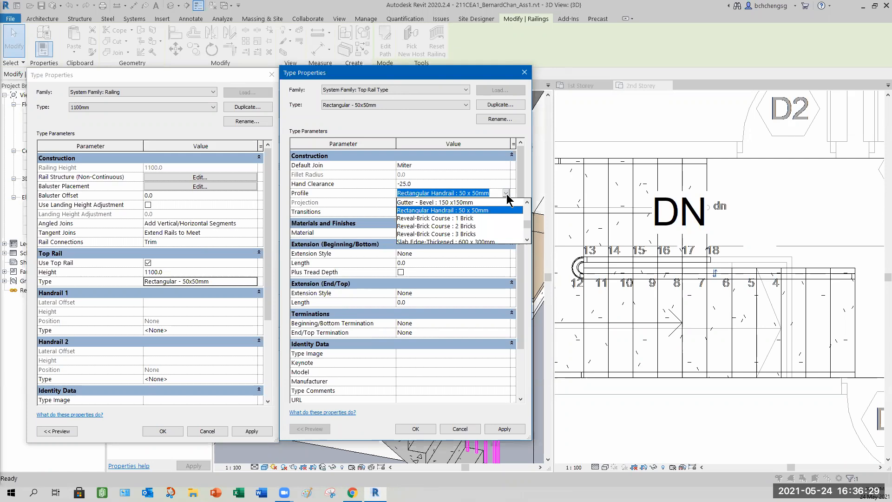
left_click(507, 197)
- Switch the top rail type to Circular - 40mm and apply the railing type changes
left_click(464, 105)
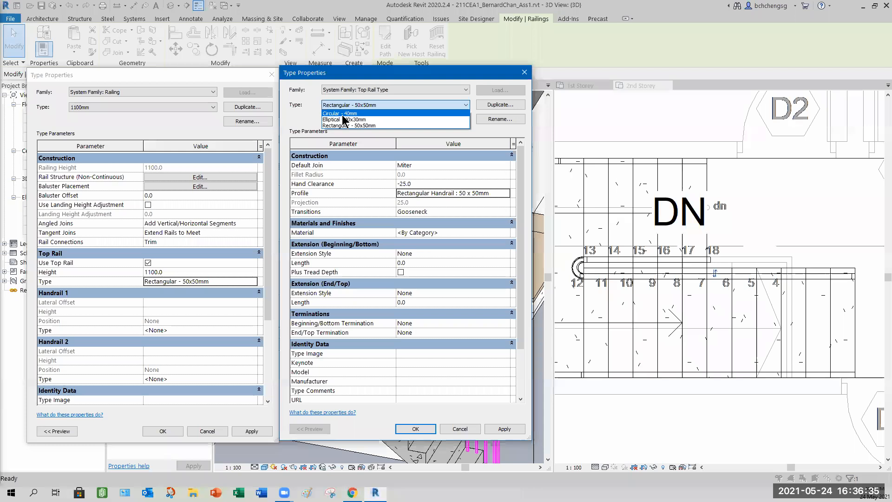
left_click(343, 115)
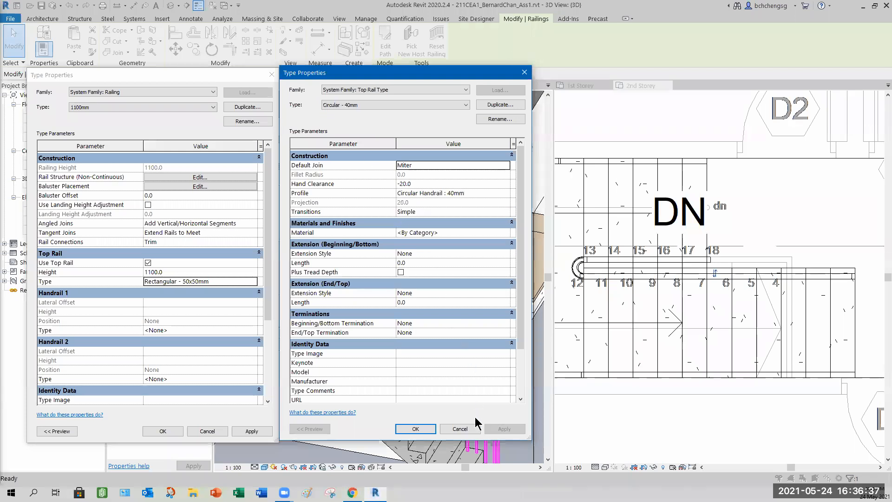
left_click(415, 428)
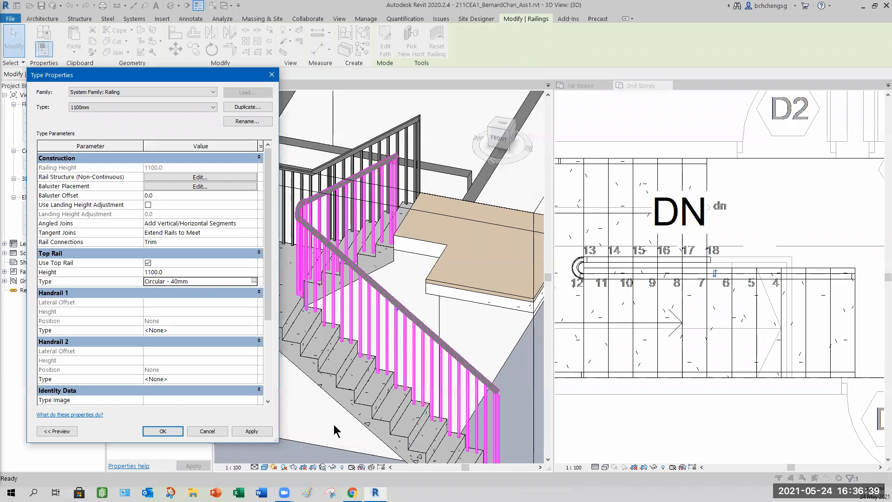
left_click(253, 431)
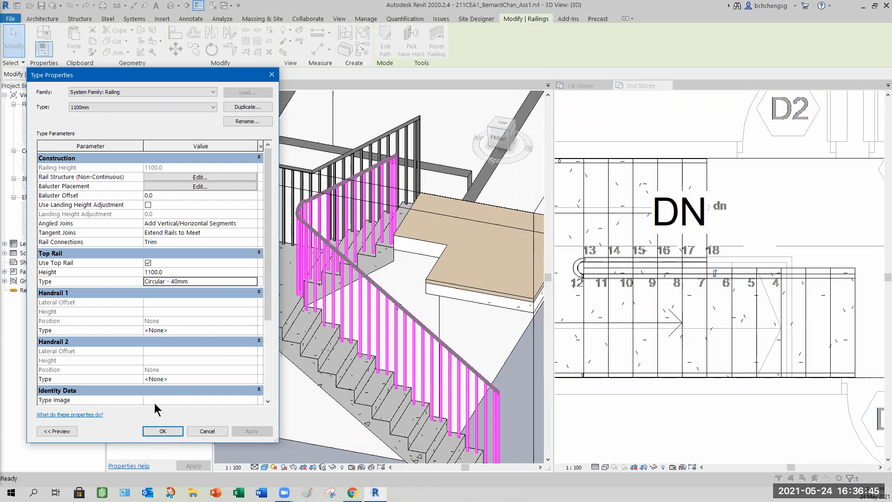
left_click(163, 431)
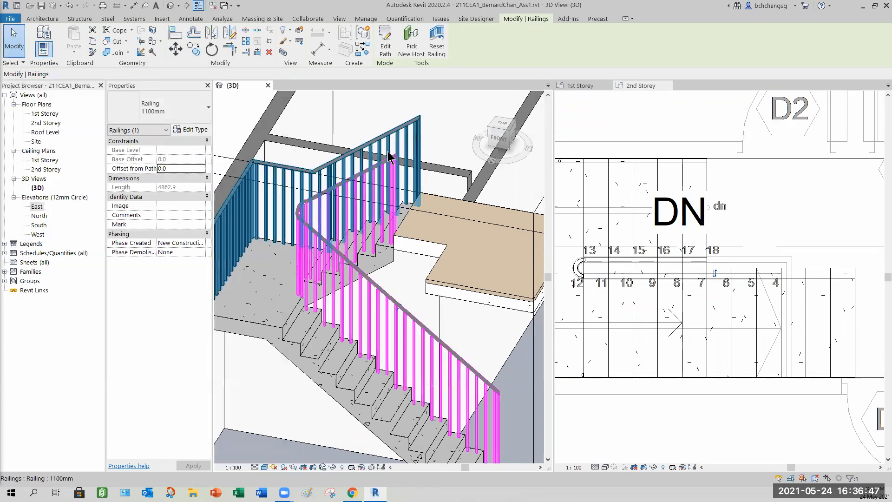
- Inspect the updated railing's rail joins and turn from several angles in the 3D view
scroll(389, 157, "up", 5)
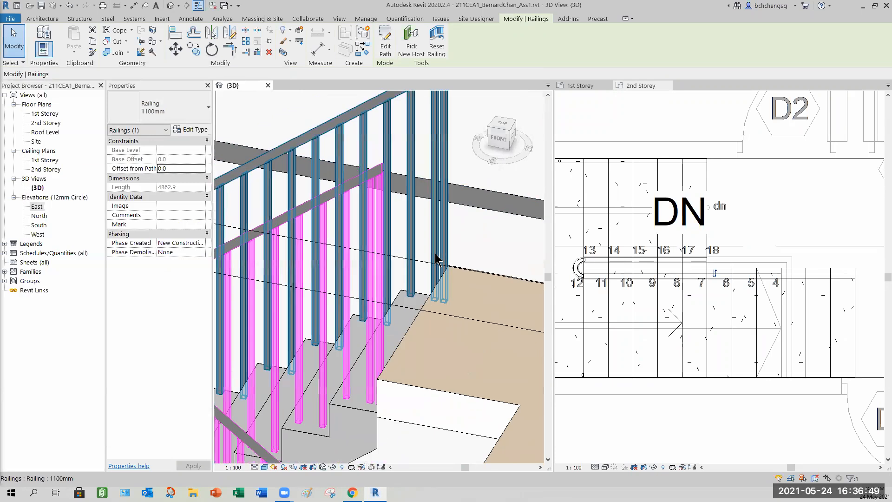
scroll(435, 255, "down", 1)
middle_click_drag(394, 327, 356, 149)
scroll(324, 283, "up", 2)
scroll(353, 232, "up", 1)
scroll(341, 227, "up", 2)
scroll(368, 198, "down", 1)
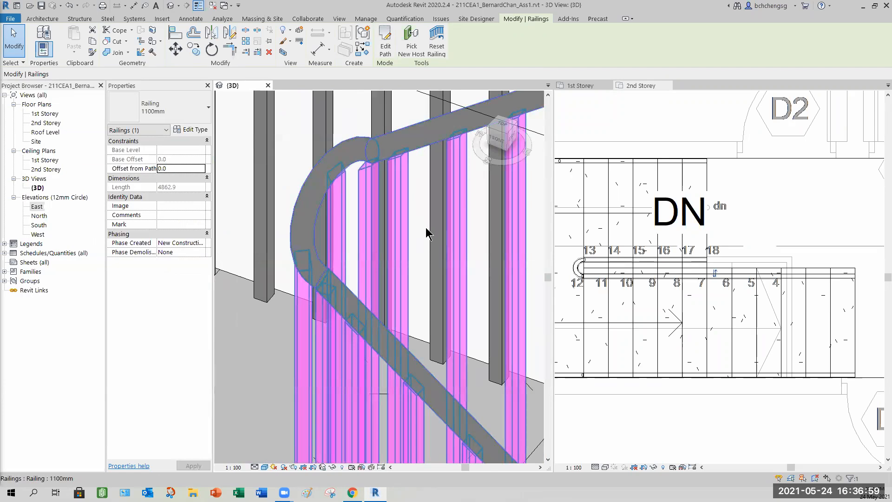
scroll(426, 230, "down", 4)
middle_click_drag(361, 343, 367, 325, "shift")
middle_click_drag(367, 326, 318, 343)
middle_click_drag(407, 327, 519, 302, "shift")
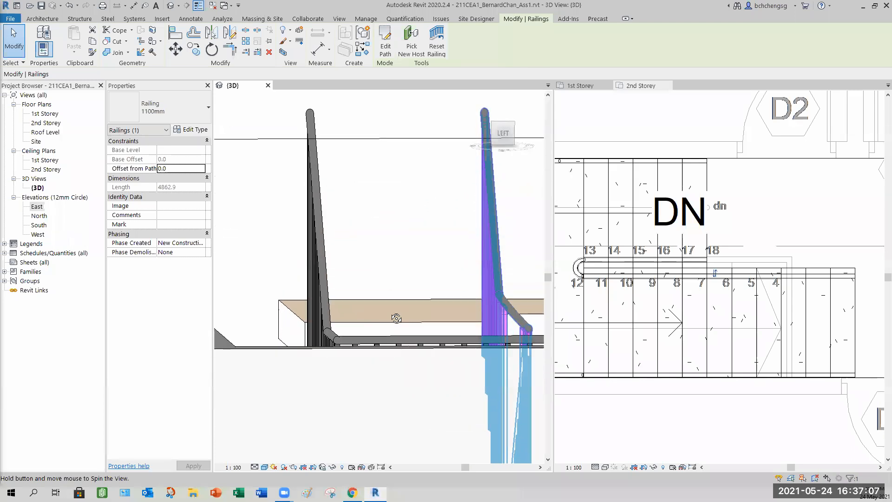
middle_click_drag(313, 310, 458, 221, "shift")
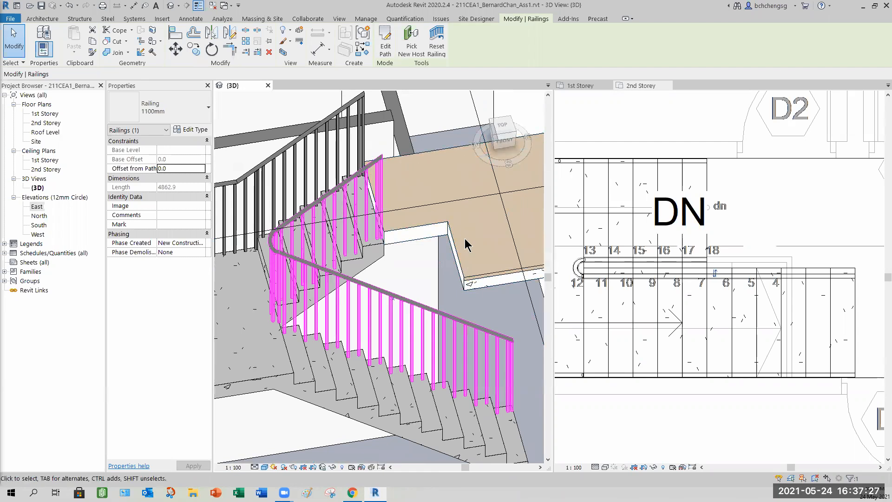
middle_click_drag(401, 242, 367, 200, "shift")
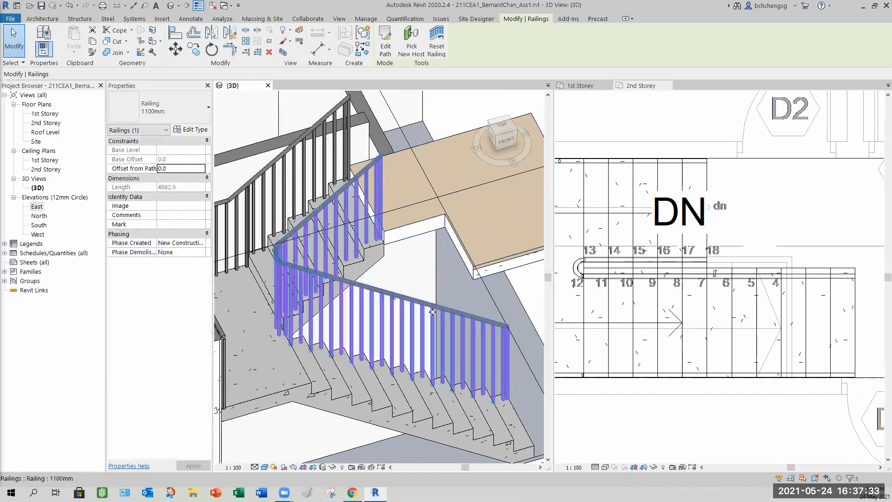
- Edit the railing's path and sketch a horizontal line along the upper landing edge in the 2nd Storey plan
left_click(384, 55)
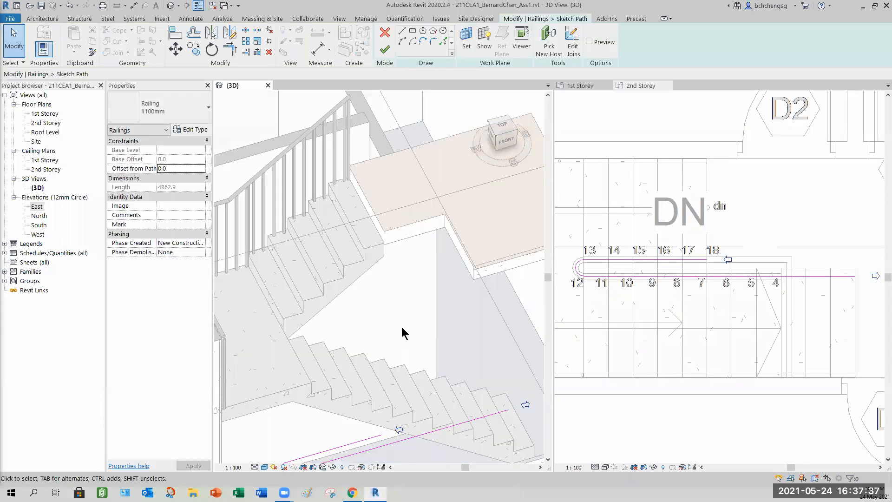
scroll(756, 308, "up", 3)
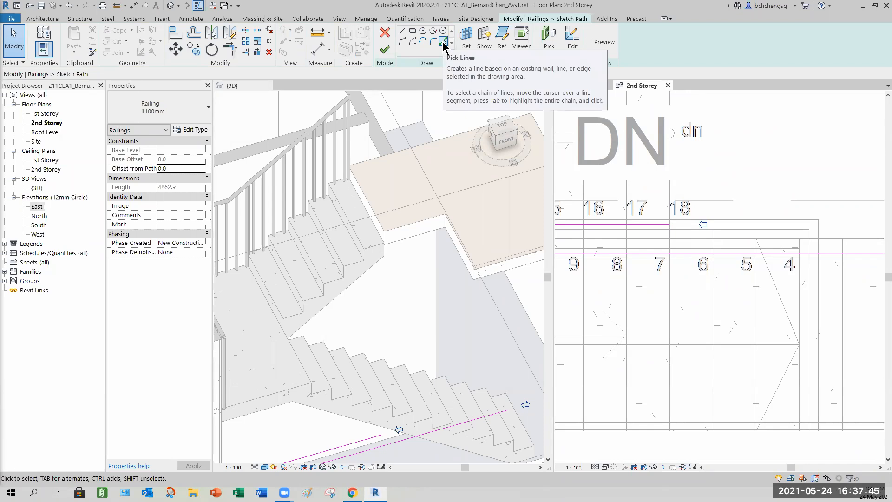
left_click(402, 31)
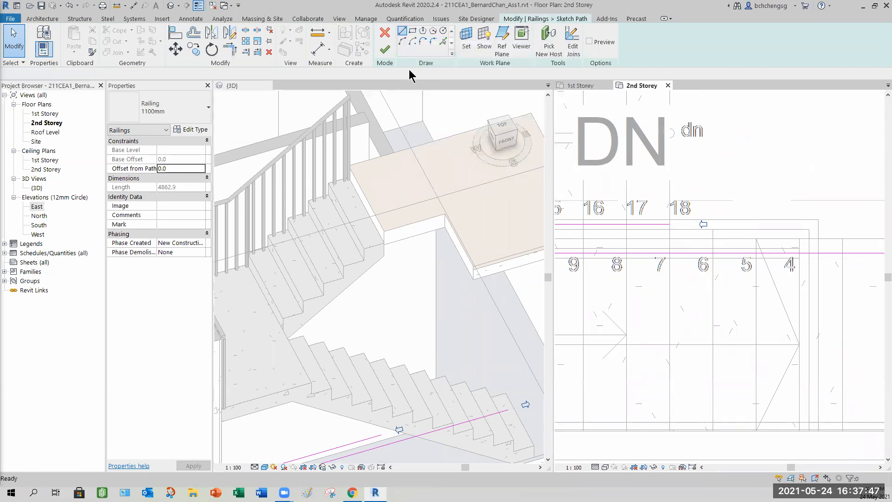
left_click(753, 141)
key("Escape")
left_click(671, 223)
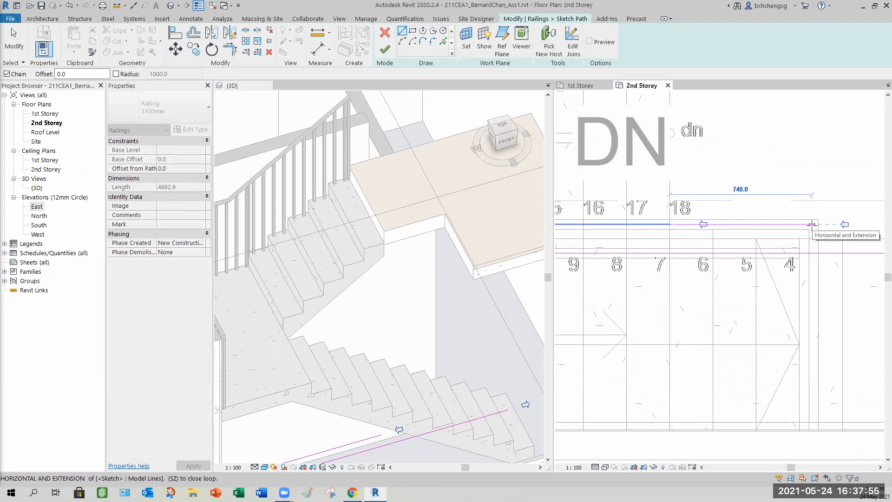
left_click(801, 224)
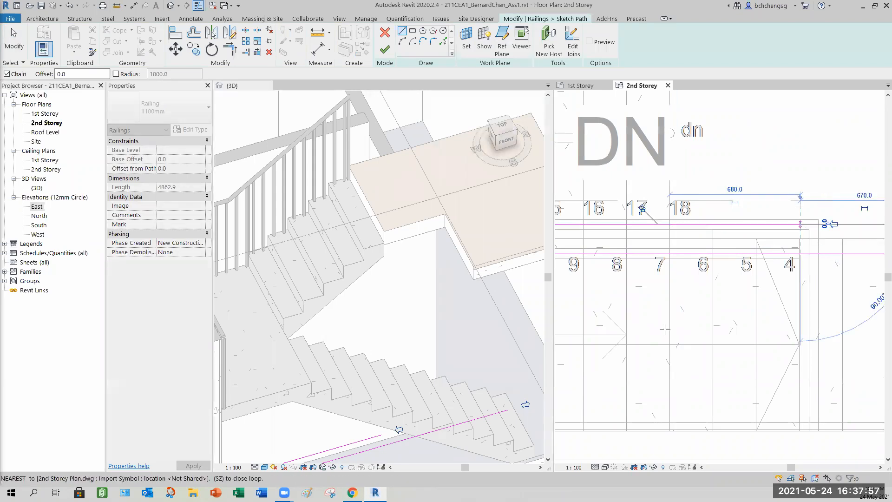
left_click(14, 44)
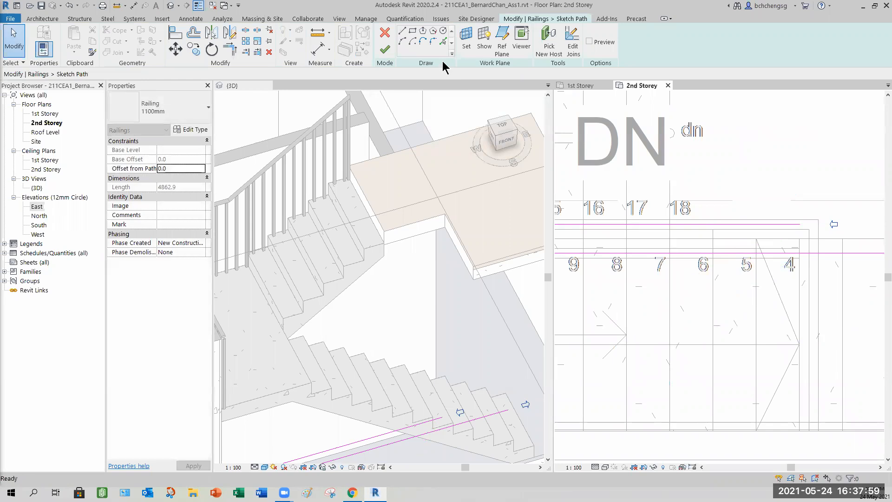
- Pick the vertical stair edge with a 25.0 offset to add a path line
left_click(443, 42)
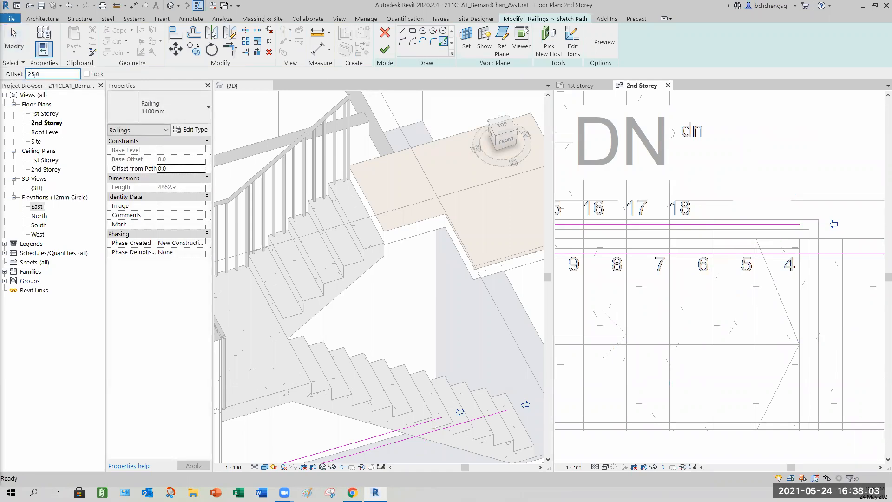
left_click(816, 314)
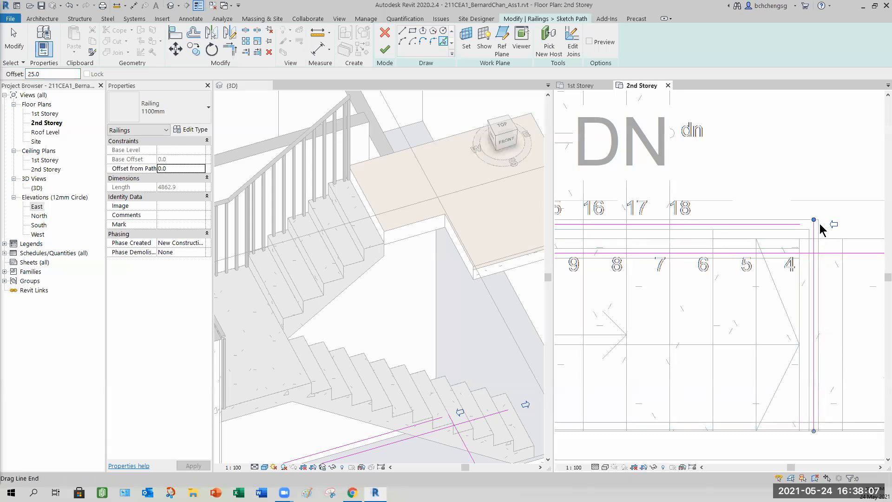
left_click(14, 39)
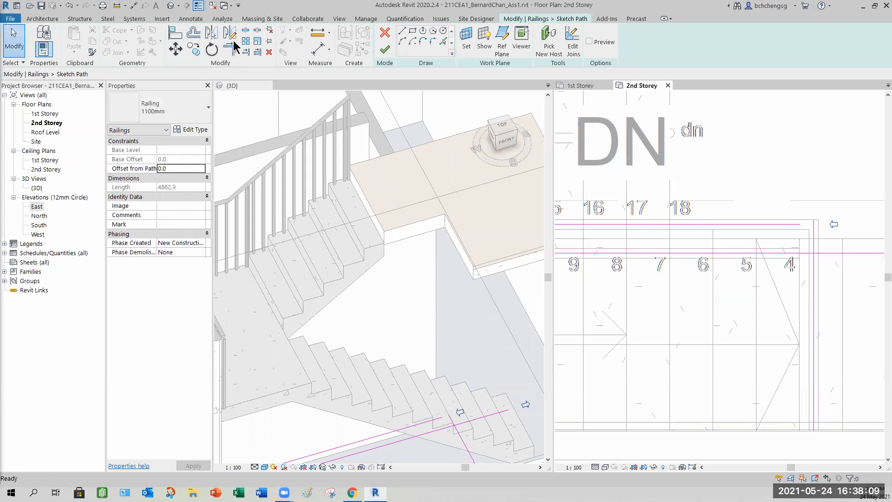
- Trim the horizontal and vertical path lines to form a corner
left_click(233, 48)
left_click(815, 233)
left_click(807, 224)
left_click(24, 41)
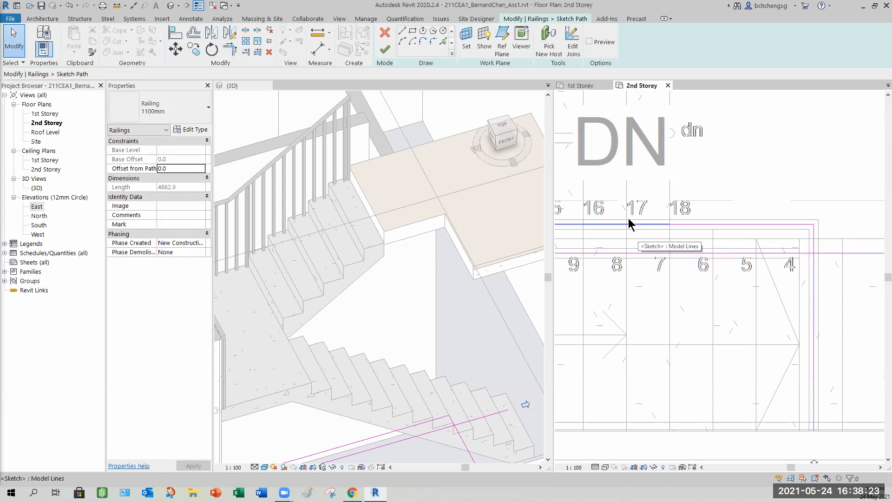
- Finish the railing path sketch and pick the stair as the railing's new host
left_click(385, 49)
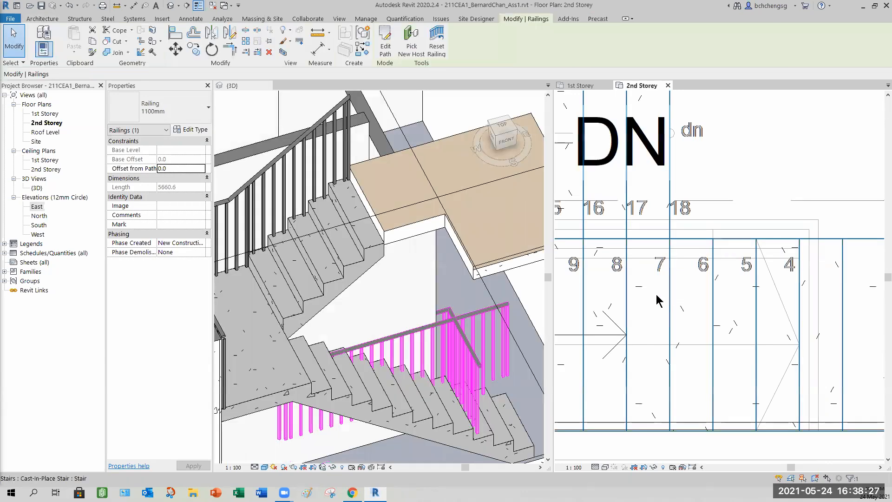
left_click(412, 47)
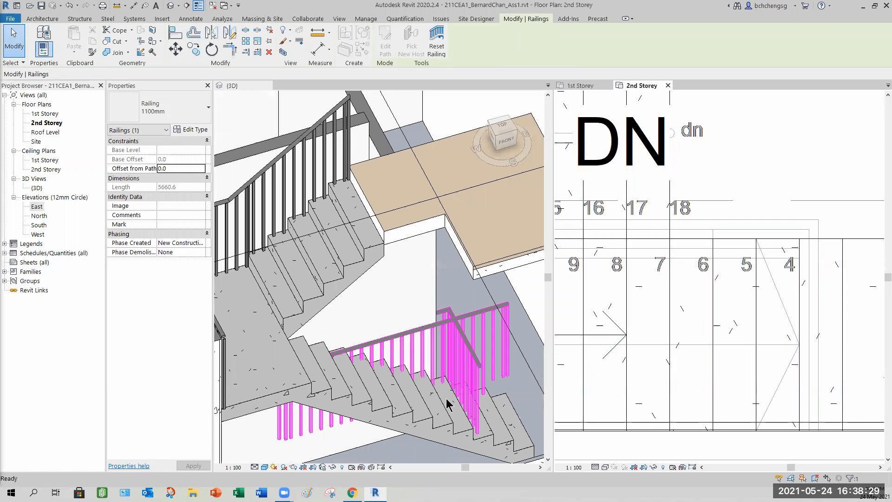
left_click(248, 86)
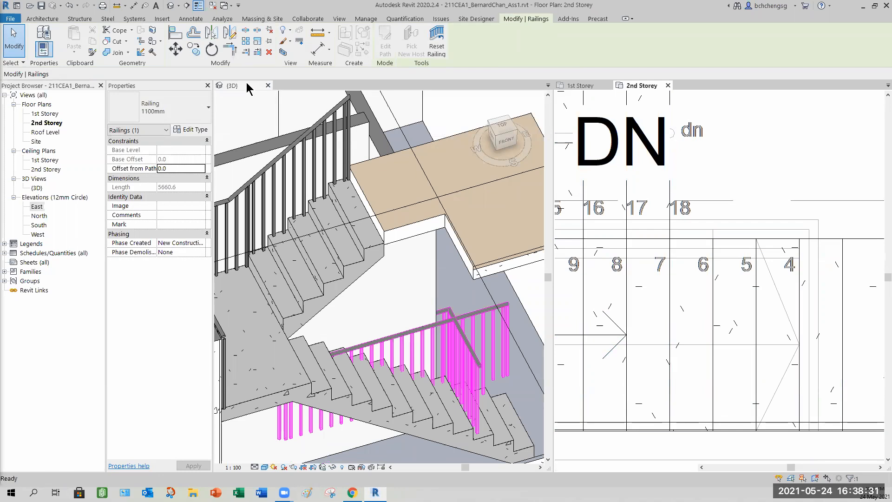
left_click(460, 324)
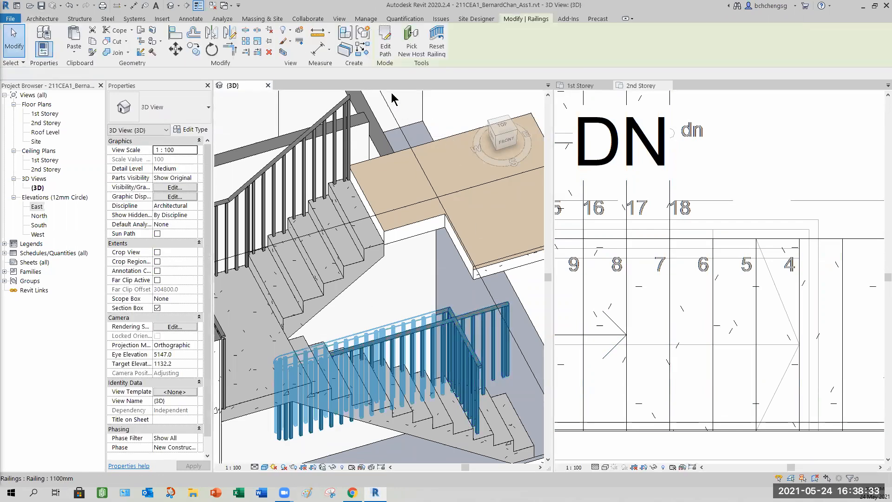
left_click(411, 46)
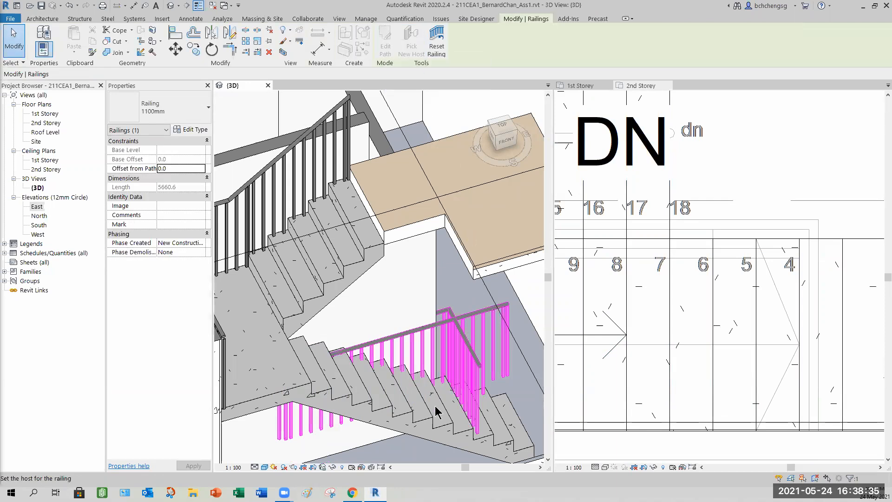
left_click(423, 418)
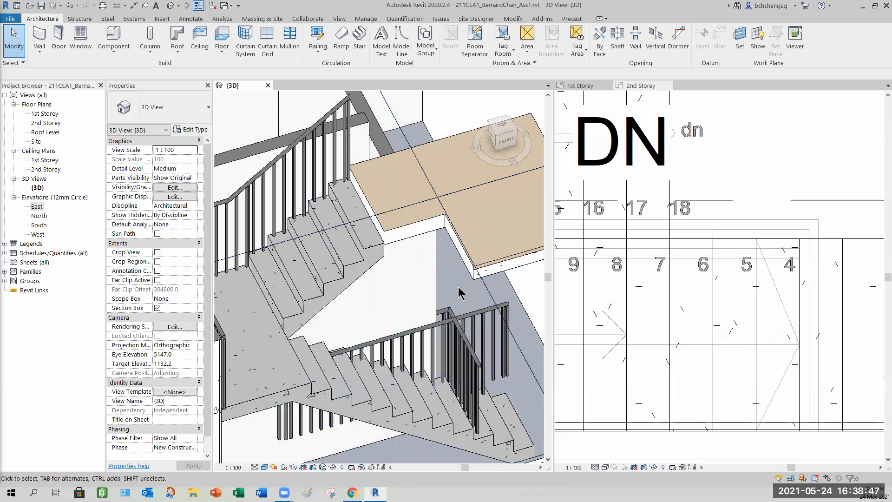
- Undo the last change to return to the railing path sketch
key("ctrl+z")
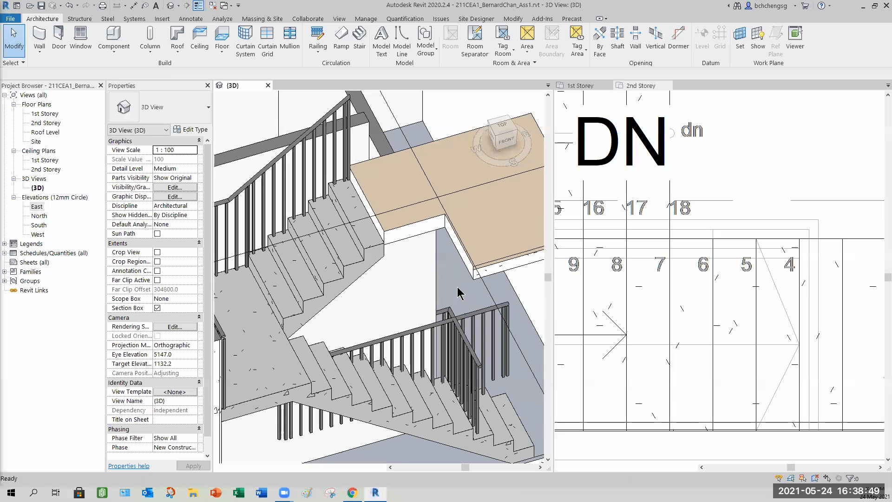
left_click(689, 231)
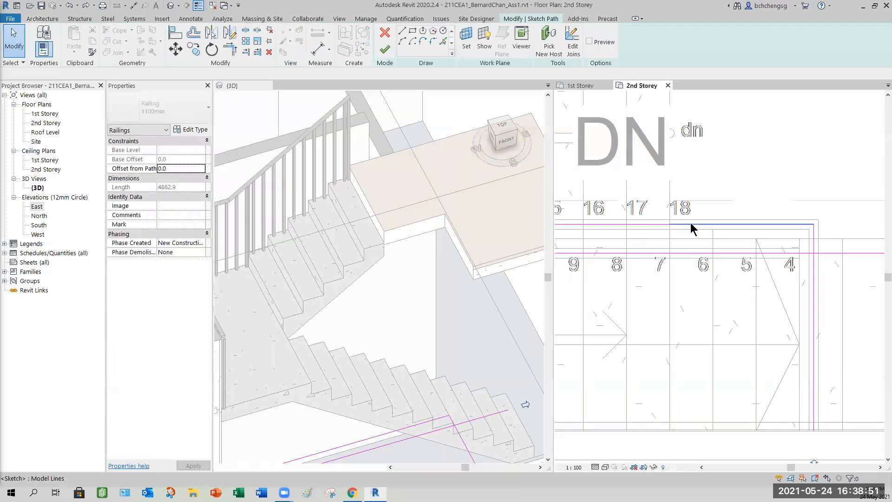
- Finish the railing path sketch to return the railing to the stair
left_click(691, 226)
scroll(653, 253, "down", 3)
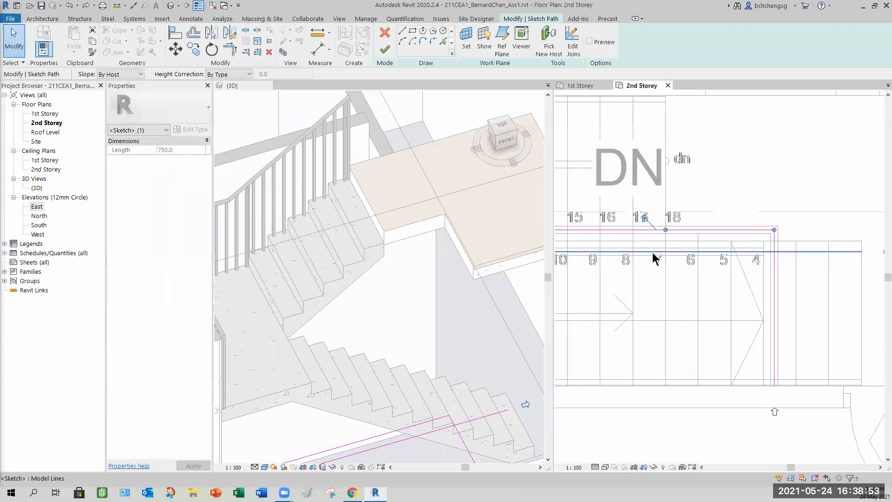
middle_click_drag(653, 305, 671, 293)
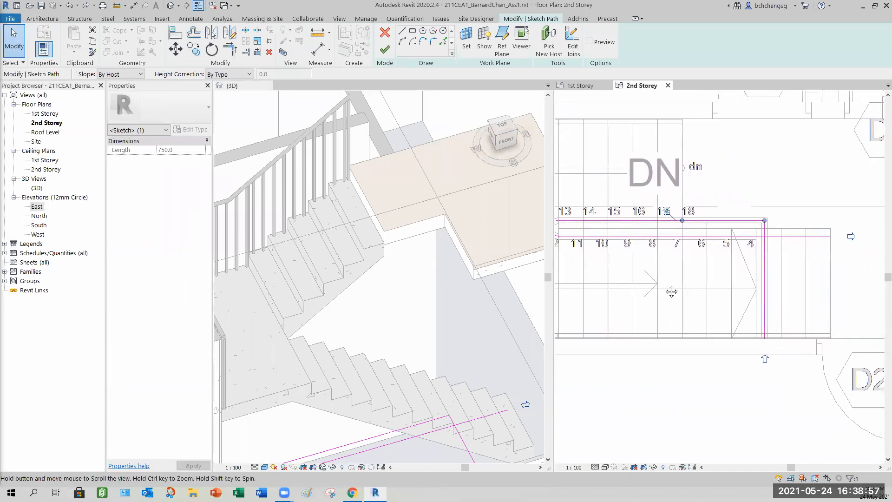
left_click(726, 161)
left_click(698, 220)
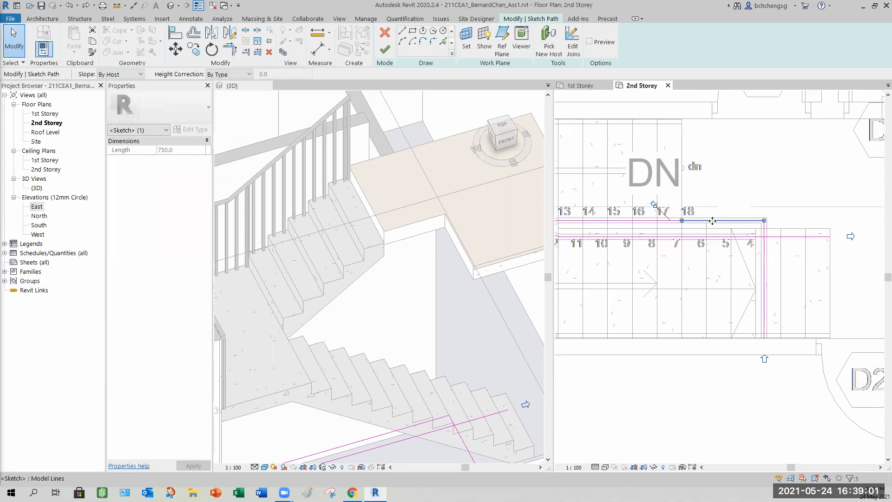
left_click(716, 191)
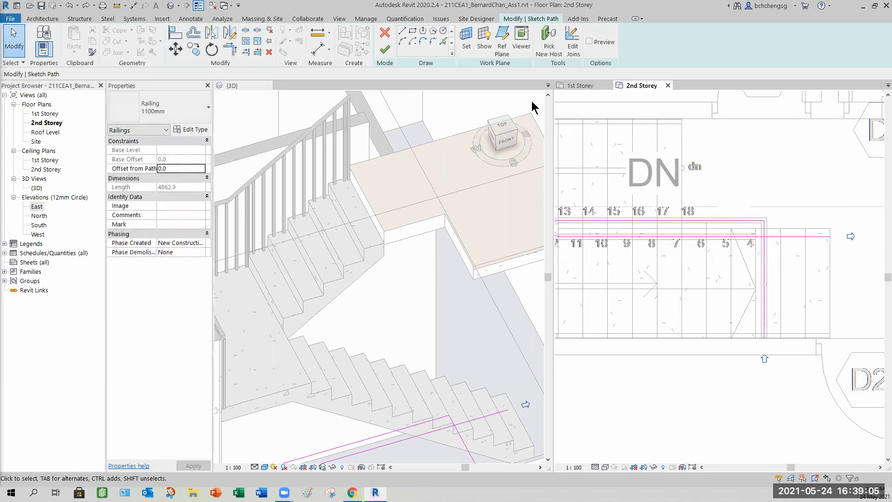
left_click(384, 50)
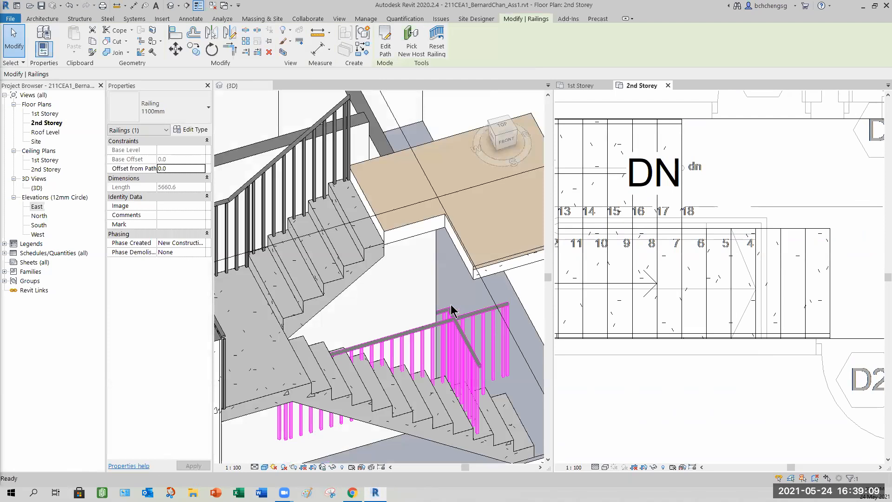
- Select the railing in the 3D view and apply No Connector as its type's Tangent Joins
left_click(521, 383)
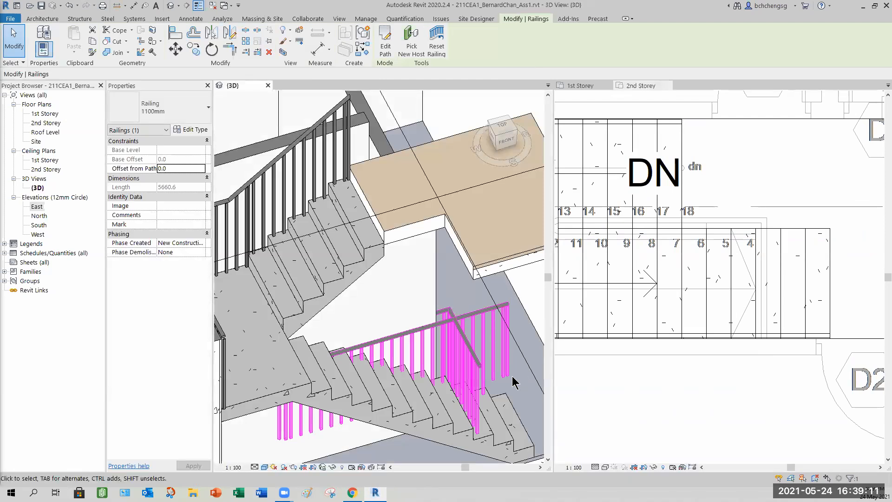
mouse_move(472, 385)
middle_mouse_down("shift")
mouse_move(435, 374)
mouse_move(281, 288)
mouse_move(492, 292)
mouse_move(471, 340)
mouse_move(439, 373)
mouse_move(500, 366)
mouse_move(457, 388)
middle_mouse_up("shift")
left_click(515, 321)
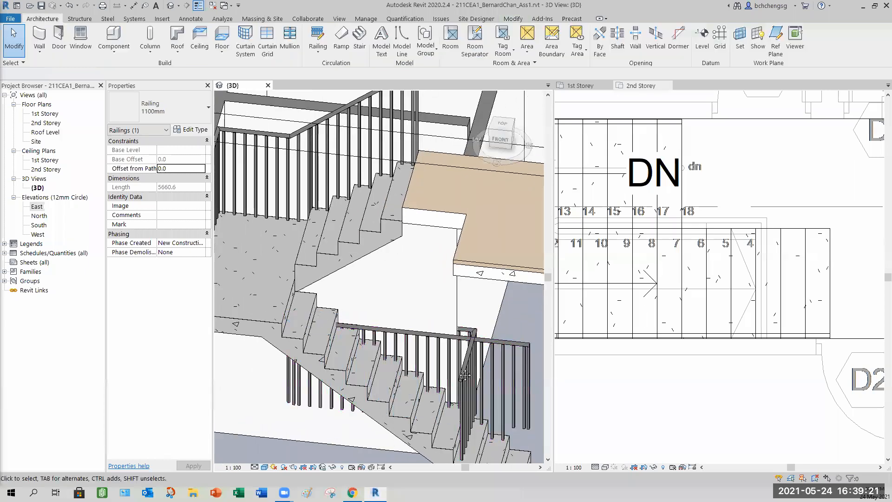
middle_click_drag(517, 320, 519, 318, "shift")
left_click(519, 318)
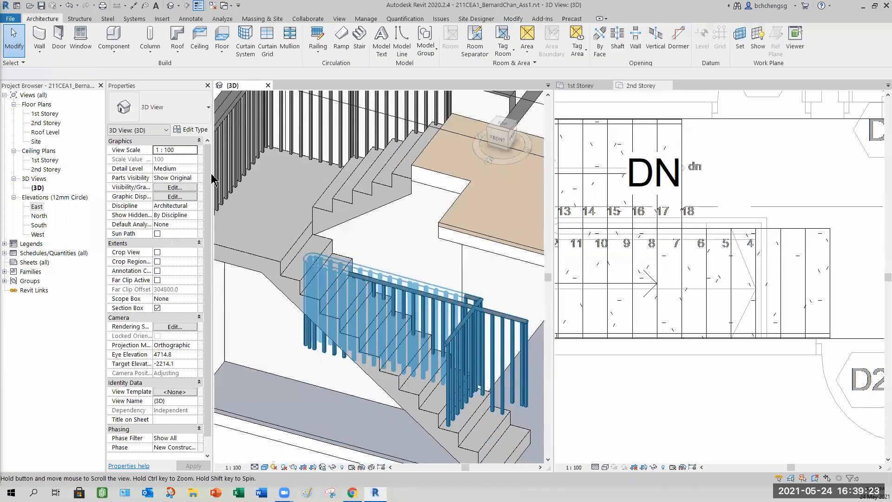
left_click(190, 129)
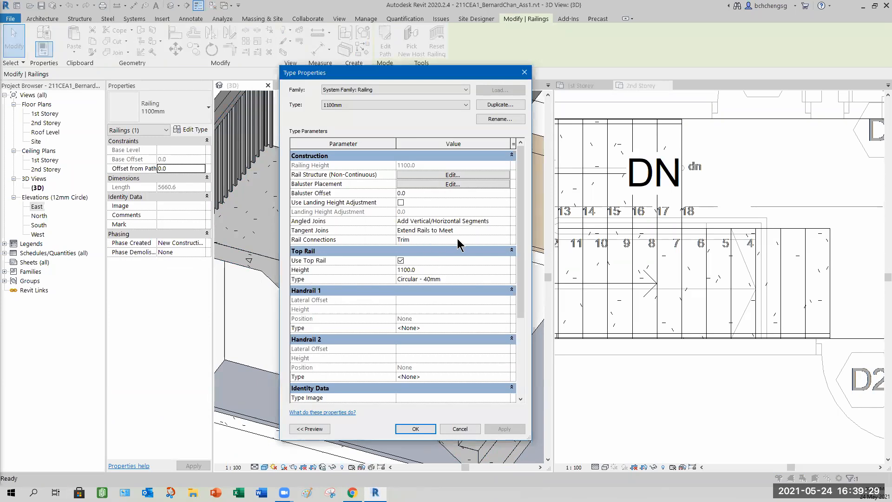
left_click(504, 230)
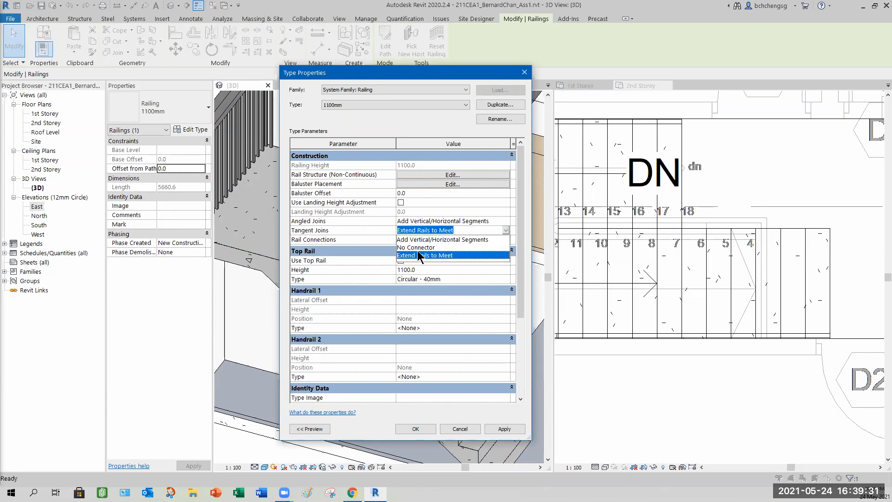
left_click(418, 248)
left_click(504, 428)
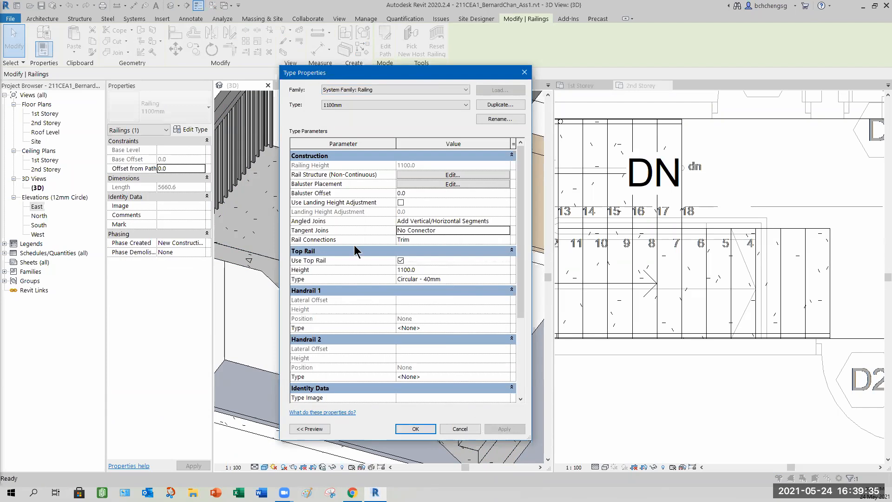
- Set the railing type's Tangent Joins back to Extend Rails to Meet and close the type properties
left_click_drag(420, 72, 319, 66)
left_click(408, 227)
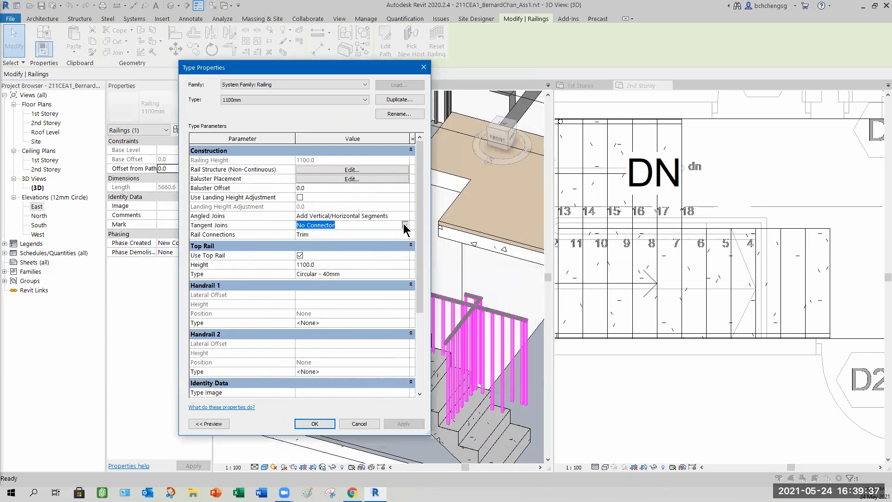
left_click(404, 225)
left_click(341, 251)
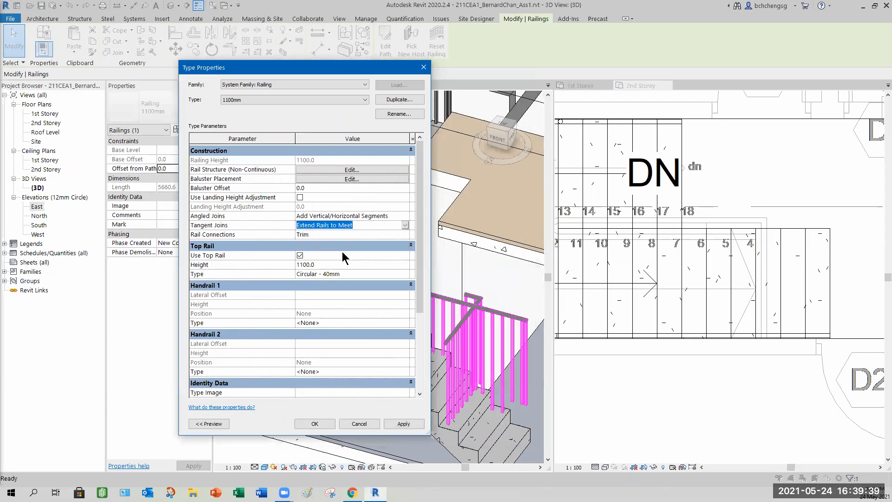
left_click(331, 424)
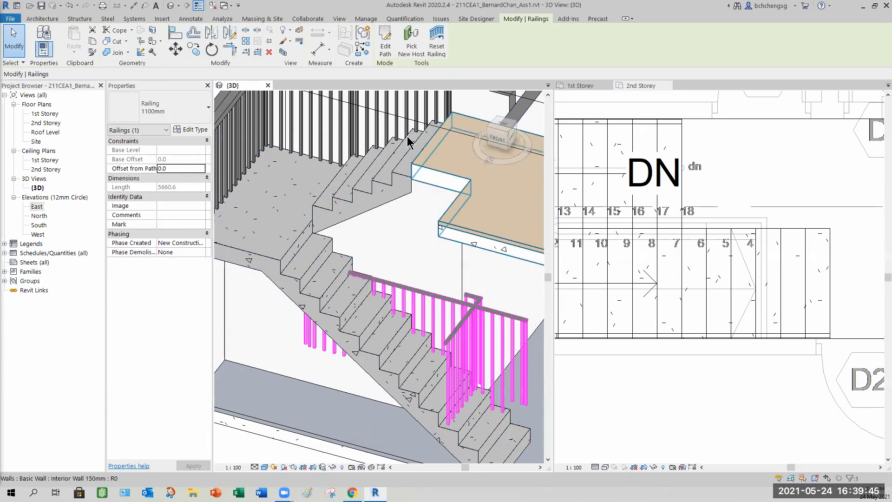
- Edit the railing path, delete the vertical path line along the stair edge, and finish the sketch
left_click(386, 52)
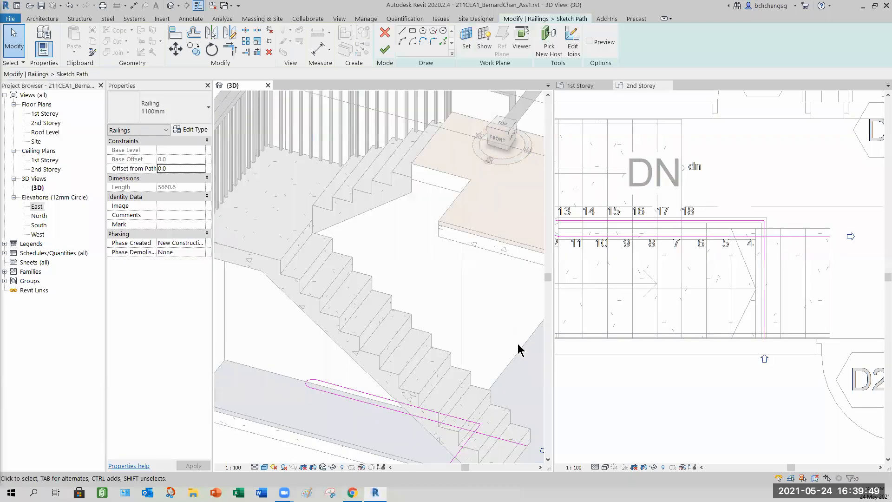
left_click(746, 349)
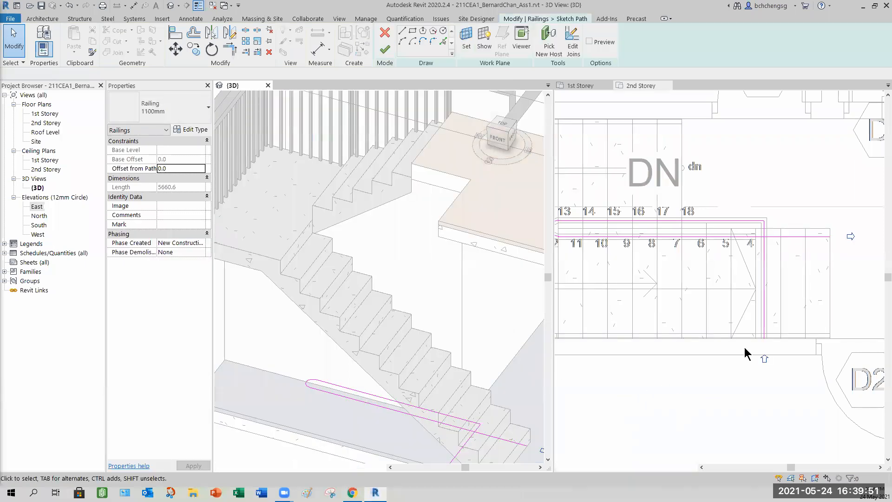
left_click(734, 220)
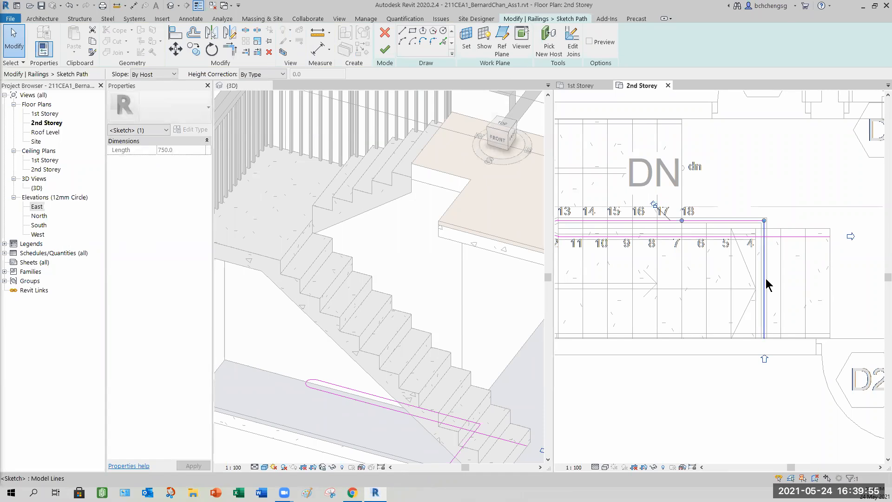
left_click(767, 284)
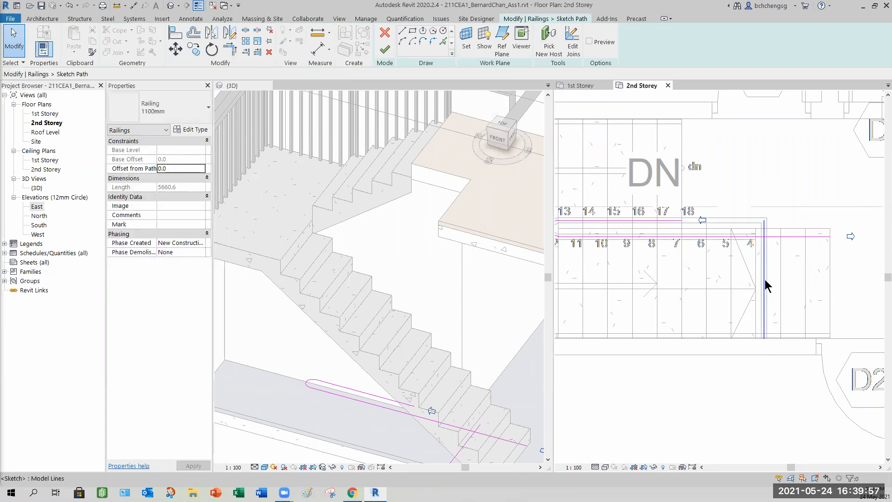
key("Delete")
left_click(385, 50)
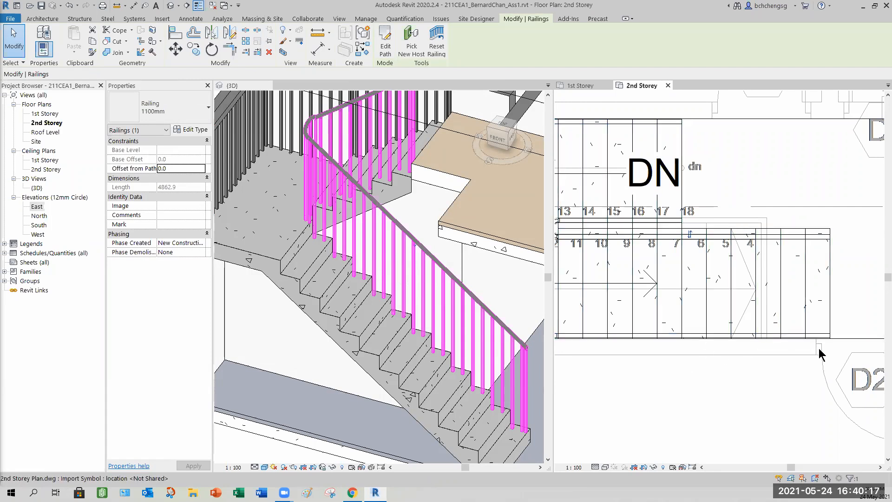
scroll(814, 353, "up", 5)
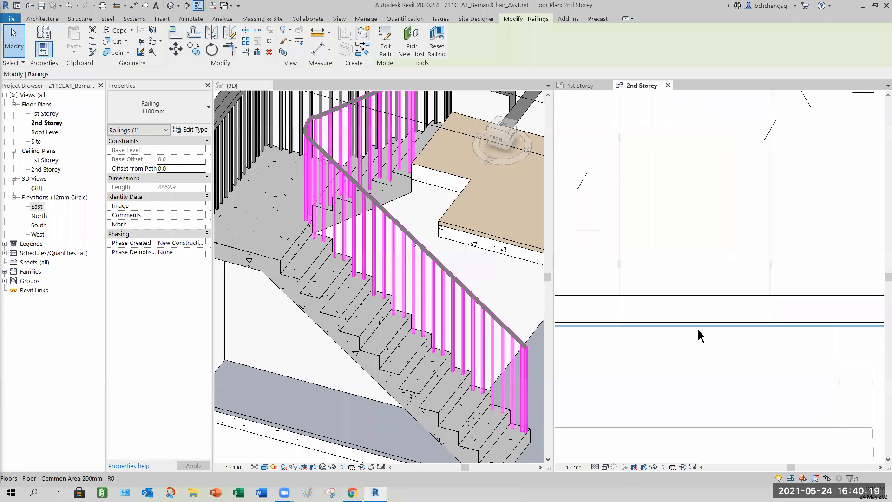
scroll(697, 331, "down", 3)
middle_click_drag(704, 308, 821, 274)
middle_click_drag(664, 279, 771, 285)
middle_click_drag(677, 299, 658, 334)
middle_click_drag(663, 278, 597, 293)
middle_click_drag(707, 263, 677, 281)
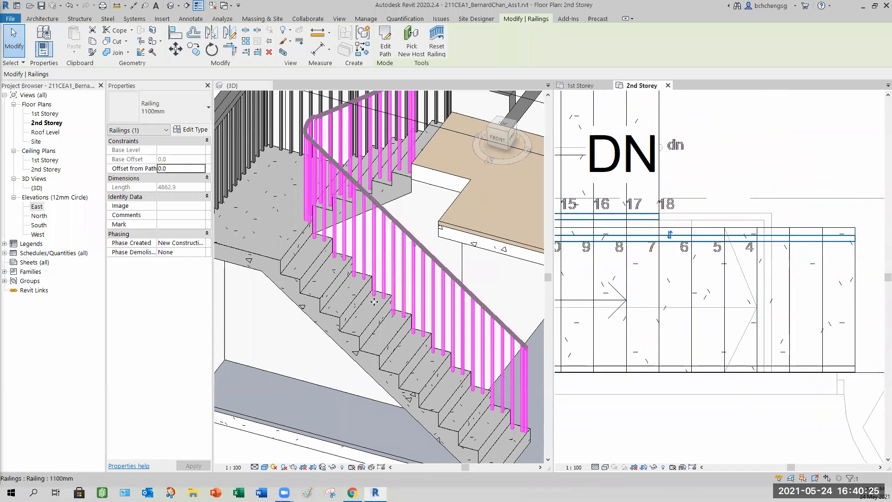
left_click(277, 338)
scroll(298, 337, "down", 2)
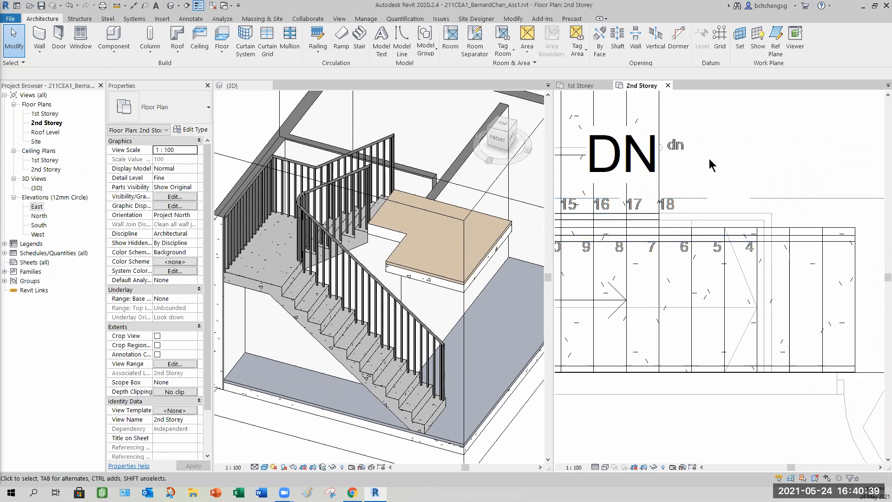
- Edit the railing path again and draw a horizontal path line about 740 mm long along the stair's upper edge
scroll(664, 229, "up", 1)
scroll(665, 229, "up", 2)
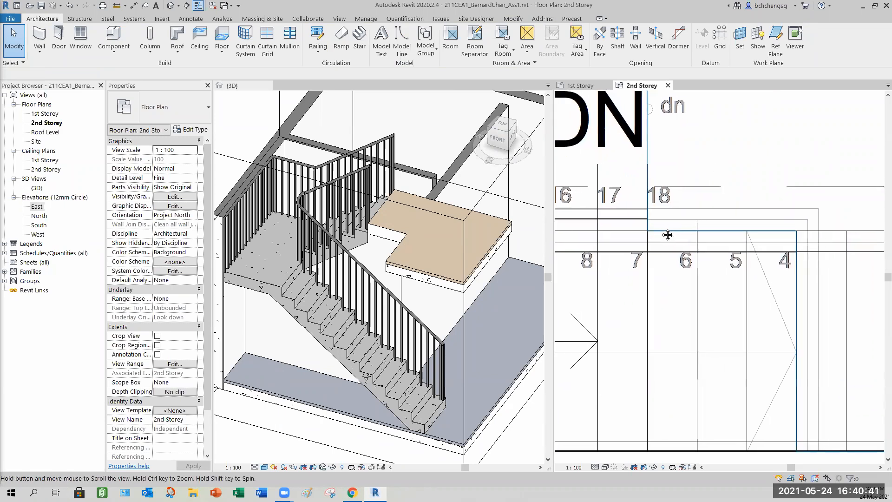
left_click(635, 218)
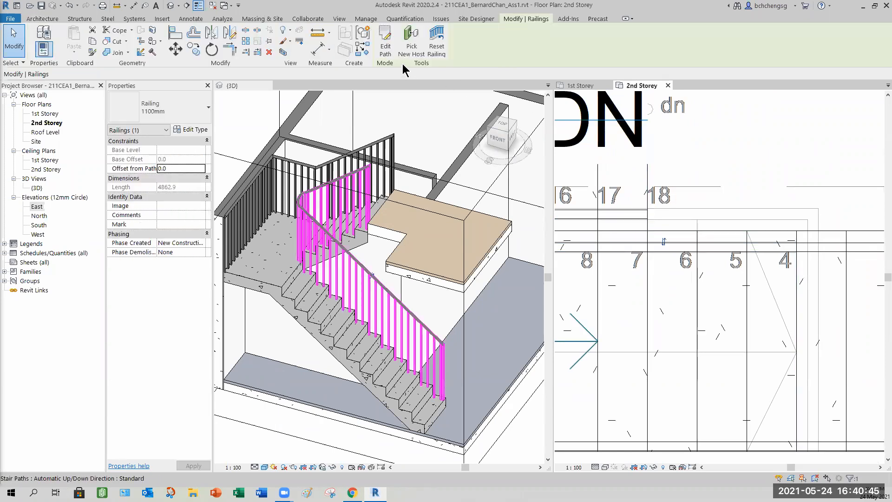
left_click(386, 51)
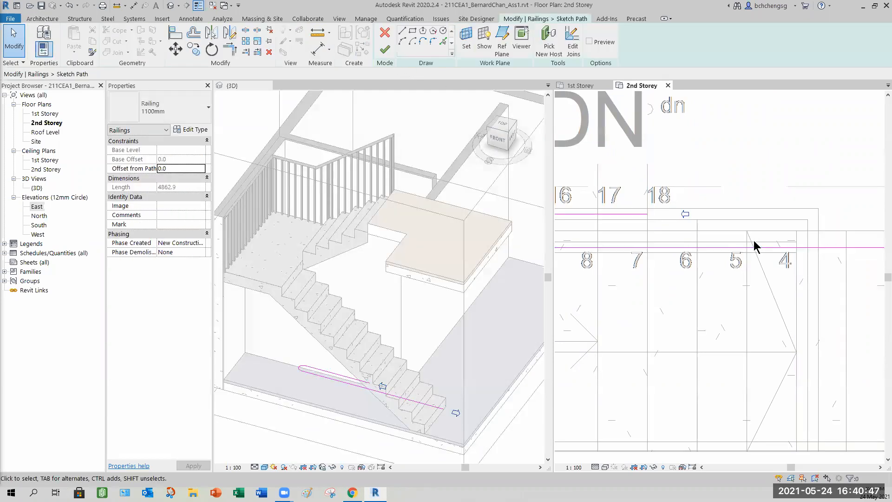
scroll(720, 272, "down", 3)
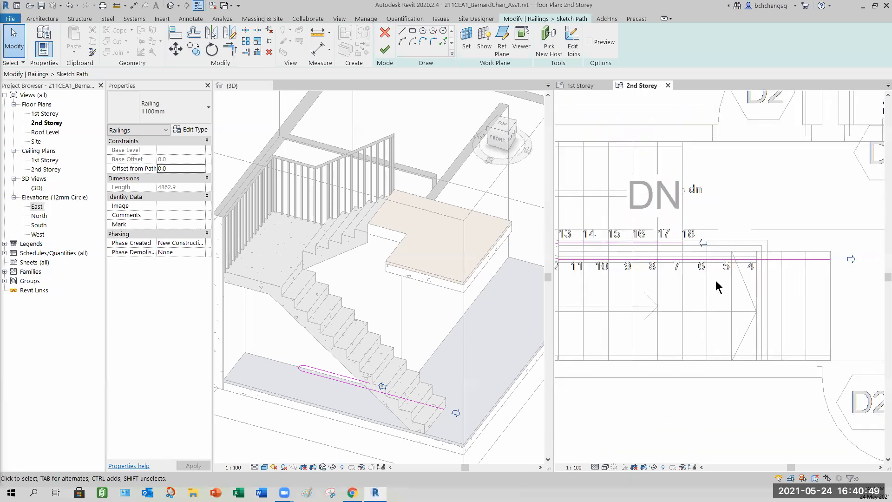
left_click(852, 261)
middle_click_drag(731, 301, 680, 294)
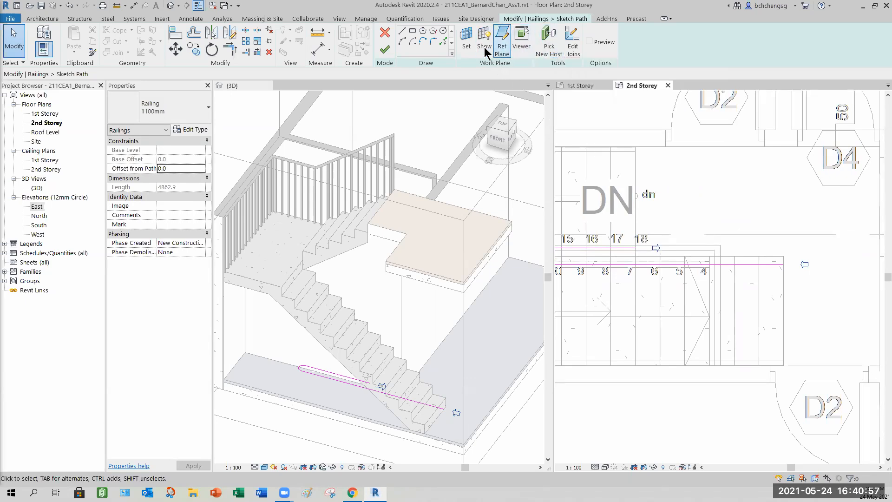
left_click(404, 36)
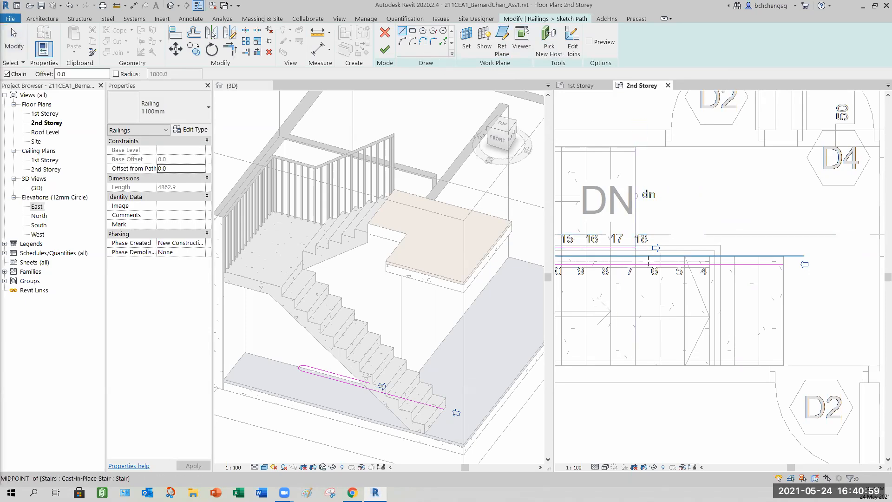
scroll(648, 261, "up", 3)
left_click(622, 236)
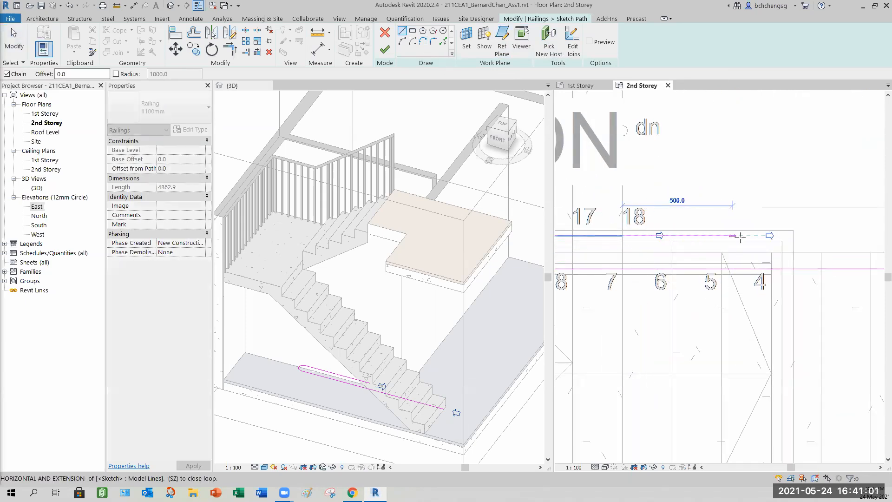
left_click(772, 236)
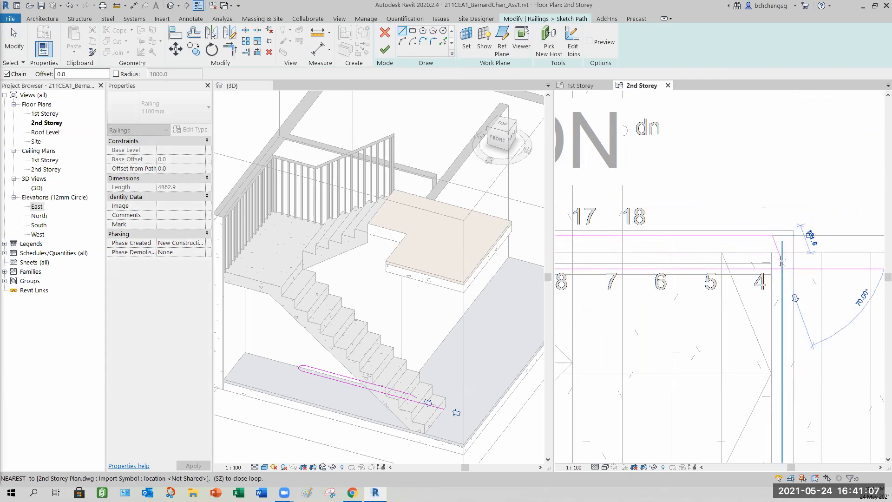
key("Escape")
- Pick the vertical stair edge with a 25.0 offset to add a vertical path line
left_click(443, 42)
left_click(56, 73)
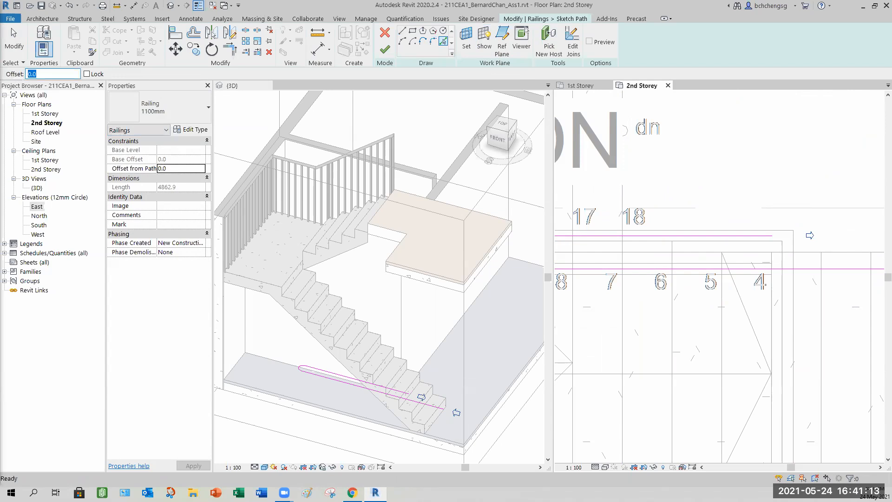
left_click(794, 337)
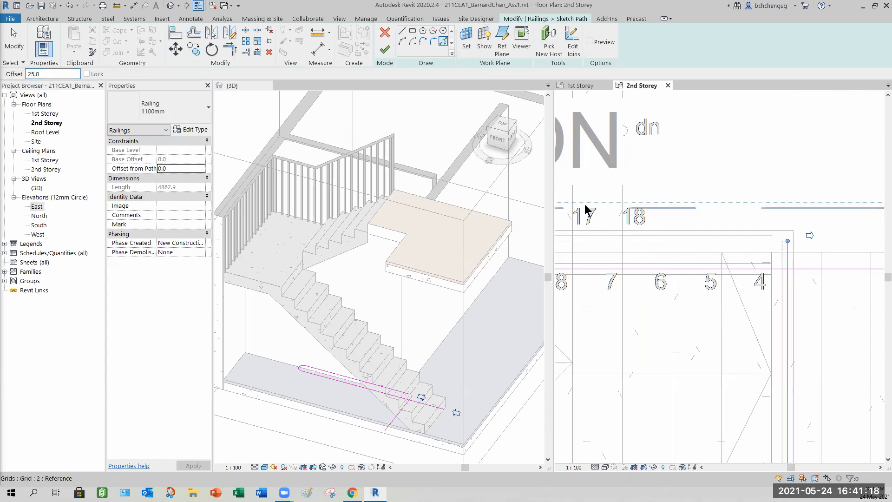
- Trim the new horizontal and vertical path lines into a corner and finish the railing sketch
left_click(230, 49)
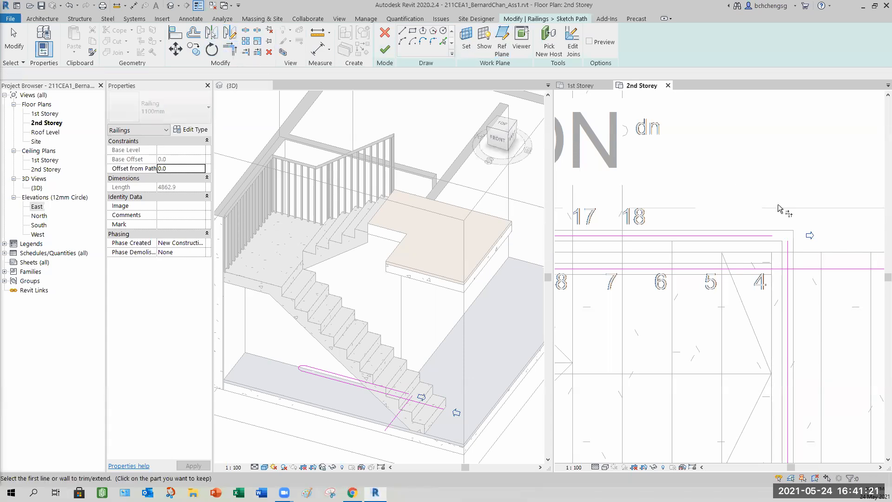
left_click(792, 255)
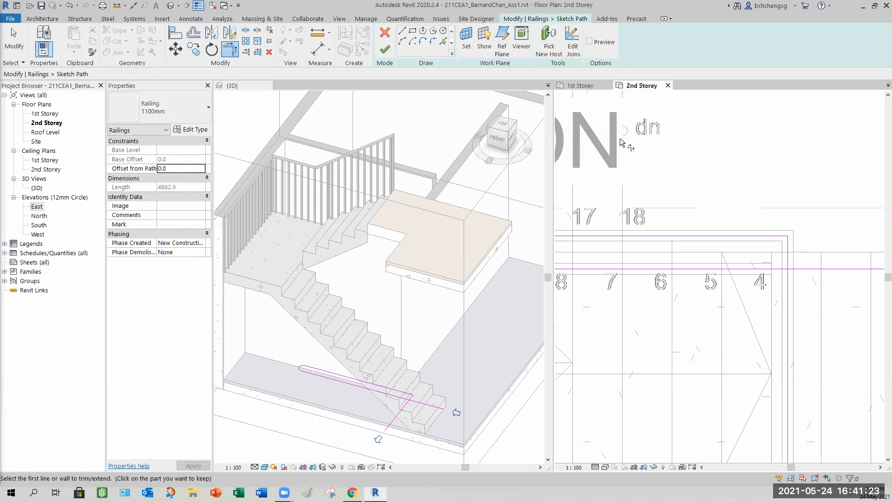
left_click(385, 51)
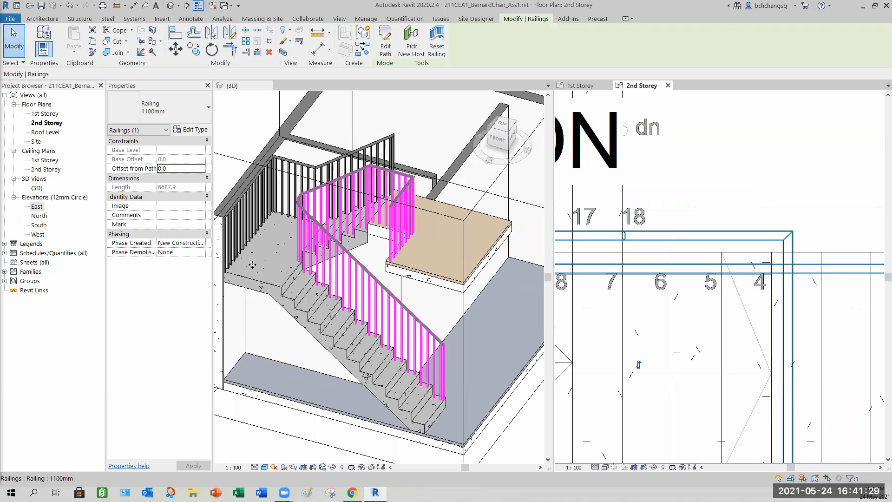
- Examine the inner railing and its balusters around the stair landing in the 3D view
key("Escape")
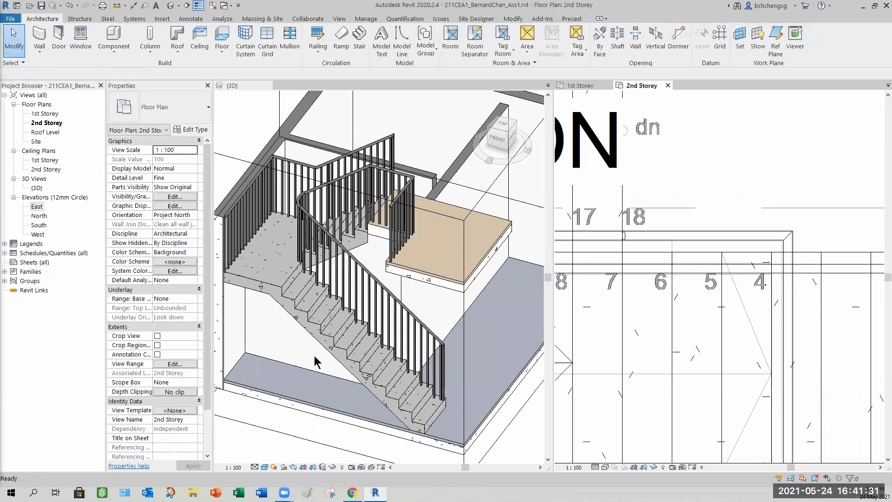
scroll(345, 392, "down", 1)
scroll(307, 390, "down", 1)
scroll(320, 395, "down", 1)
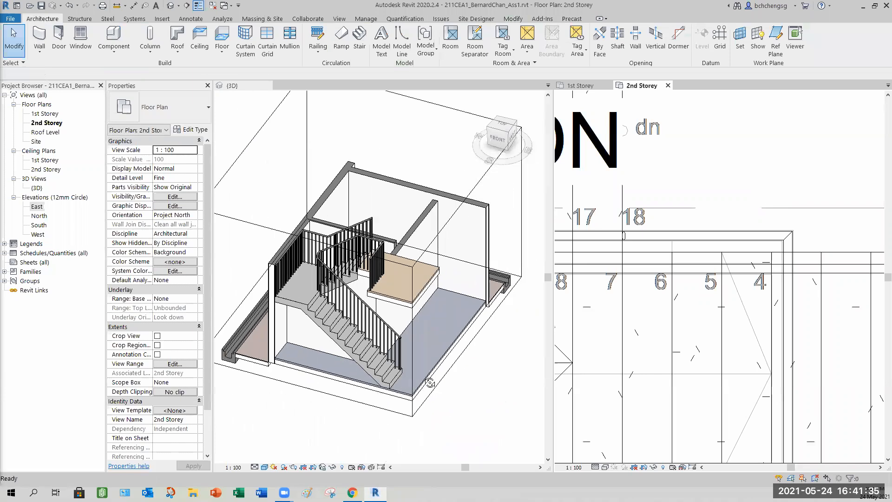
middle_click_drag(365, 291, 416, 305, "shift")
scroll(416, 318, "up", 1)
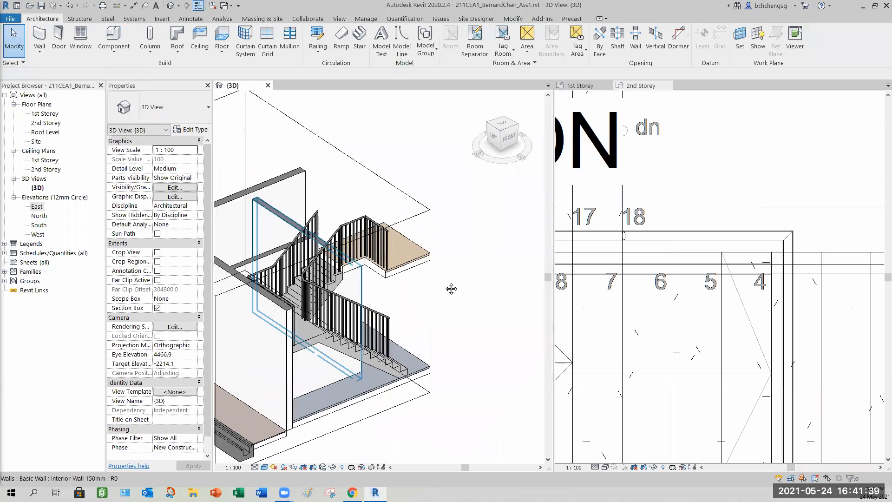
scroll(451, 285, "up", 1)
scroll(423, 293, "up", 1)
scroll(449, 344, "up", 1)
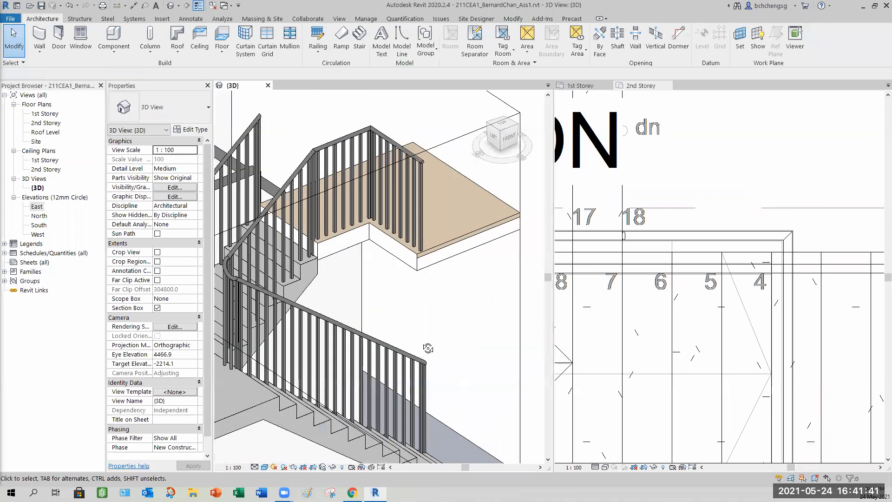
middle_click_drag(294, 309, 462, 270, "shift")
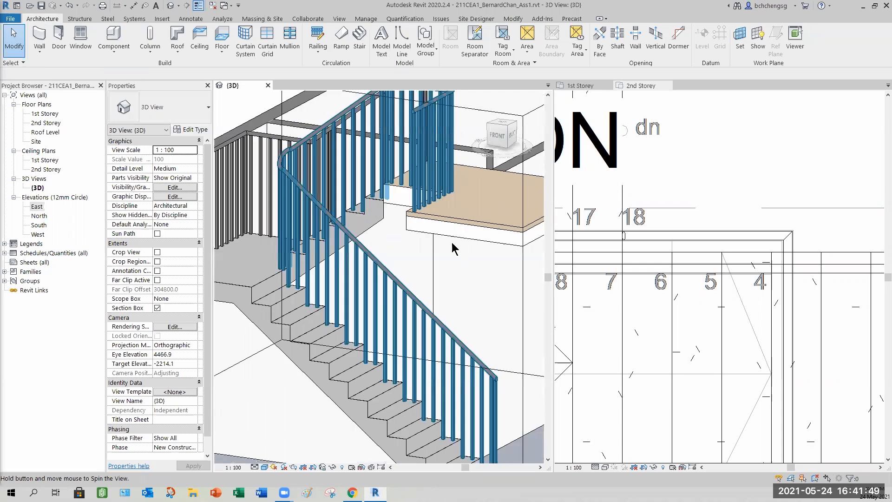
- Set the inner railing type's start, corner and end posts to None in its baluster placement
middle_click_drag(453, 211, 464, 291, "shift")
left_click(460, 305)
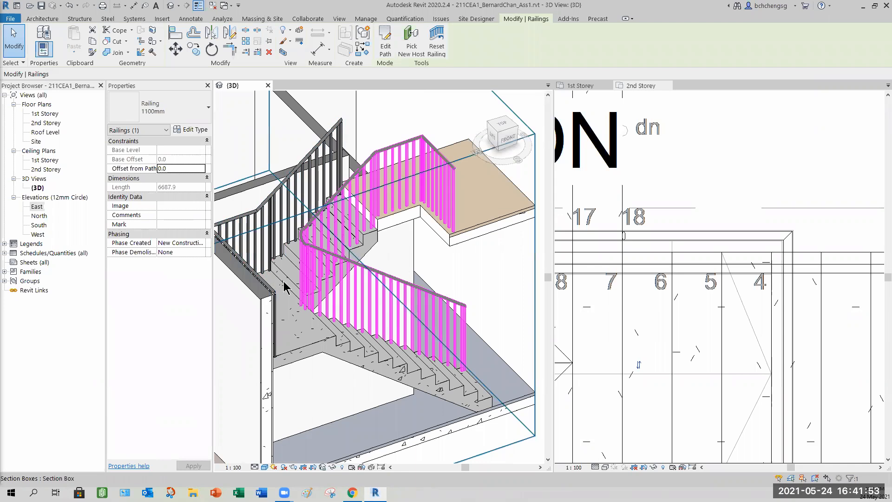
left_click(192, 130)
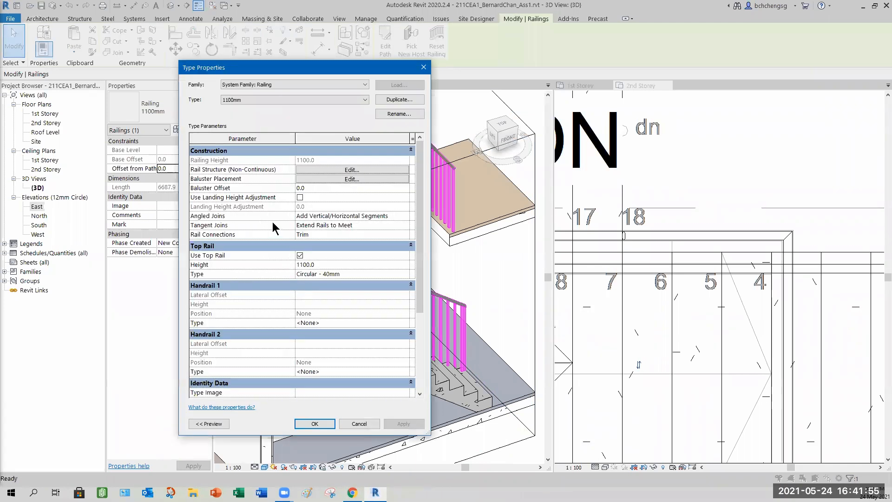
left_click(323, 180)
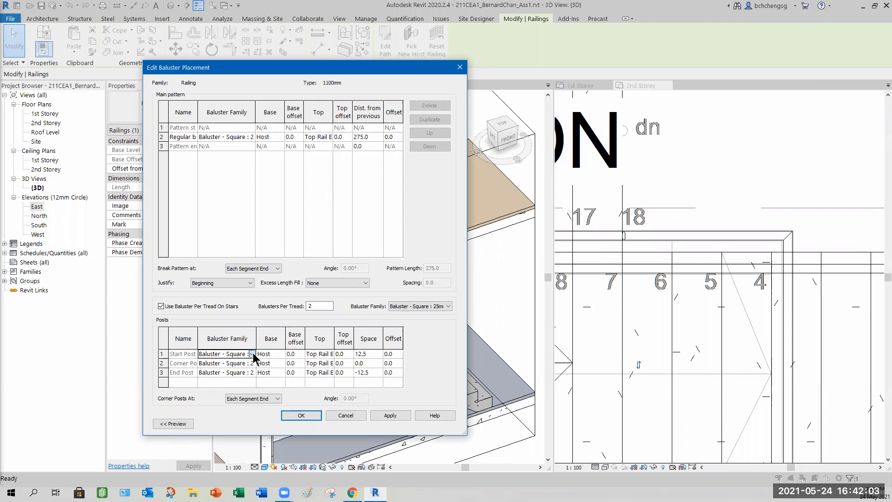
left_click(252, 354)
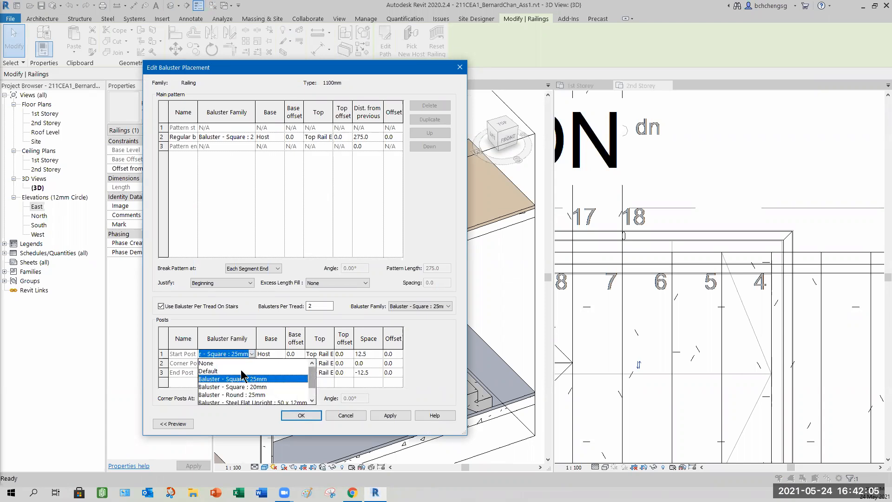
left_click(212, 364)
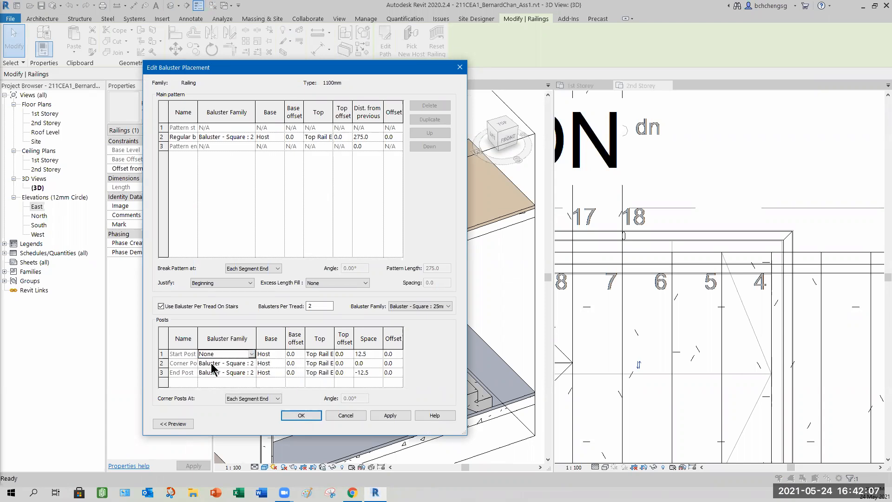
left_click(252, 363)
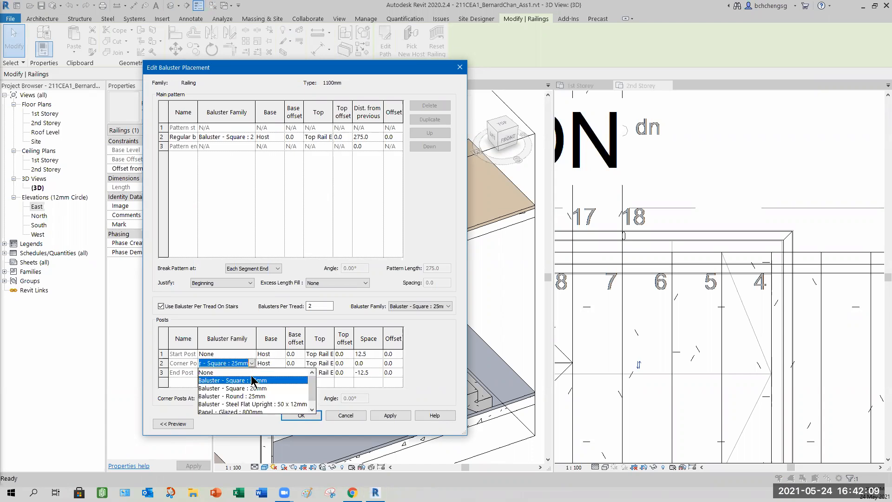
left_click(251, 373)
left_click(251, 373)
left_click(207, 382)
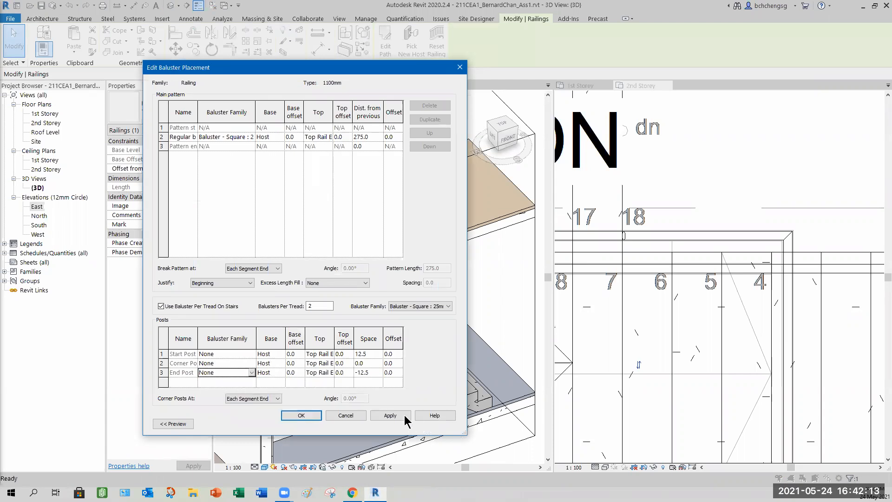
left_click(385, 416)
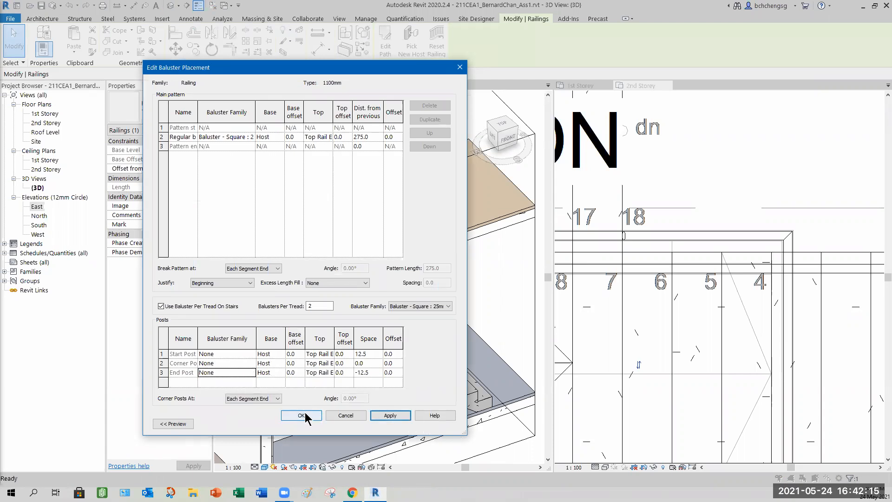
left_click(305, 416)
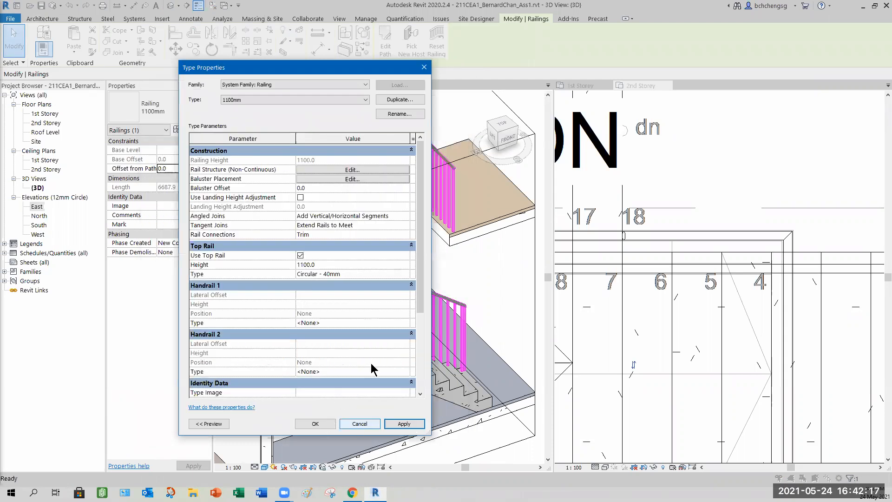
left_click(315, 424)
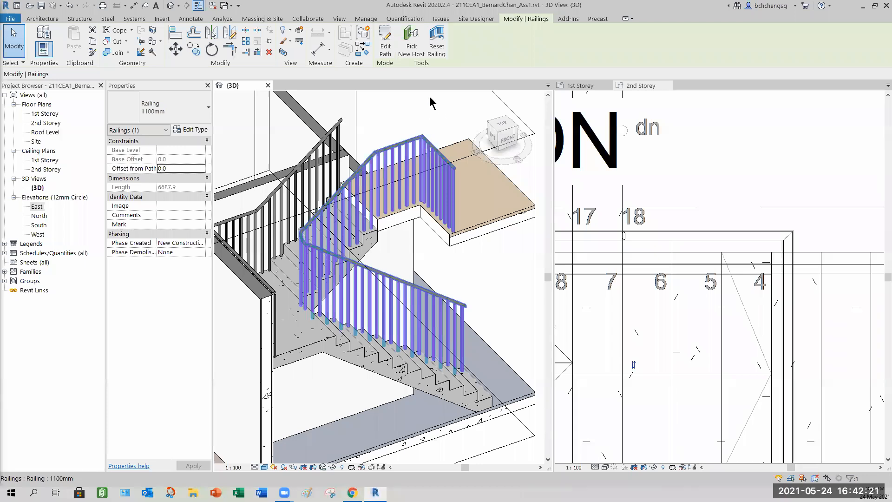
- Inspect the updated inner railing and the interior wall beneath the stair in the 3D view
scroll(422, 155, "up", 3)
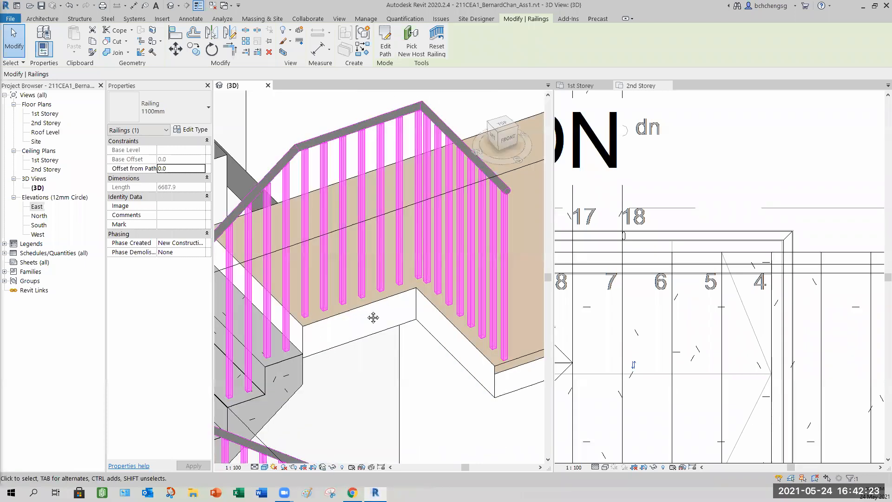
scroll(349, 343, "down", 3)
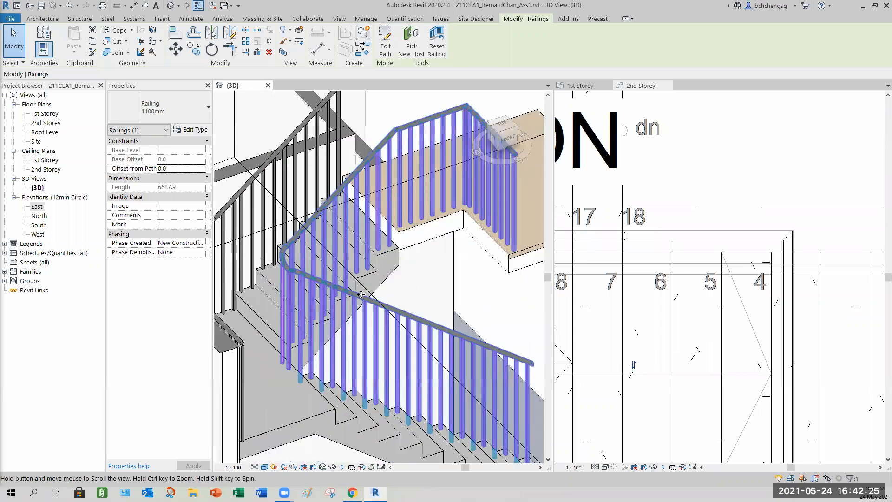
middle_click_drag(345, 354, 390, 353, "shift")
scroll(390, 353, "down", 5)
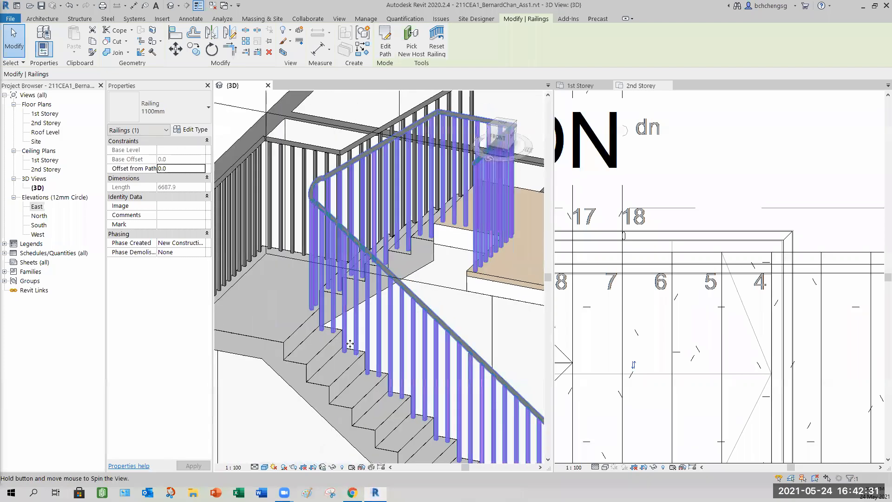
middle_click_drag(379, 317, 418, 335, "shift")
scroll(469, 402, "down", 4)
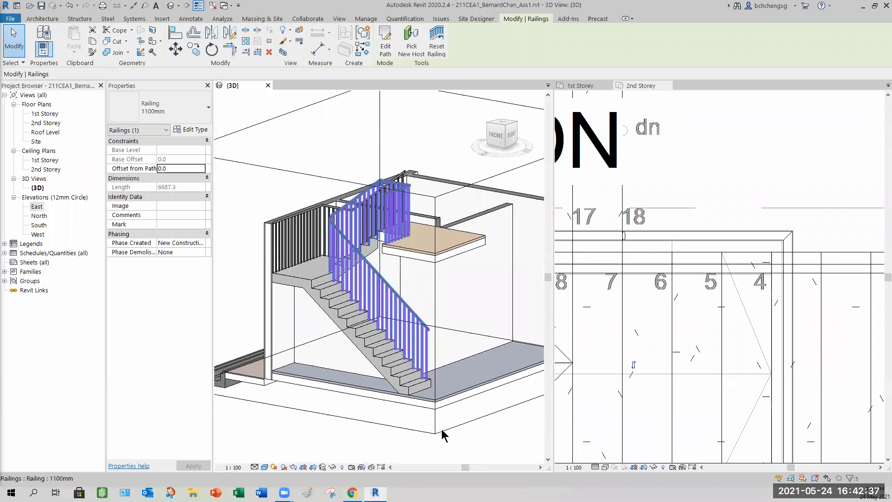
left_click(446, 429)
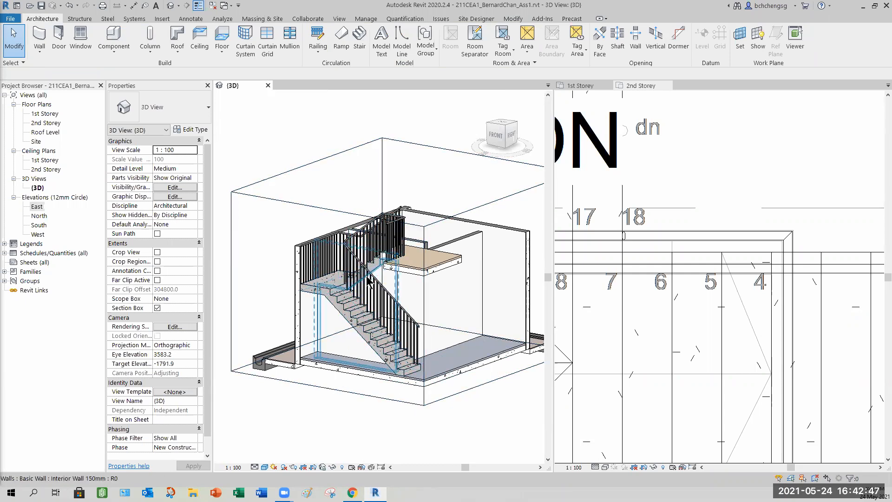
left_click(385, 290)
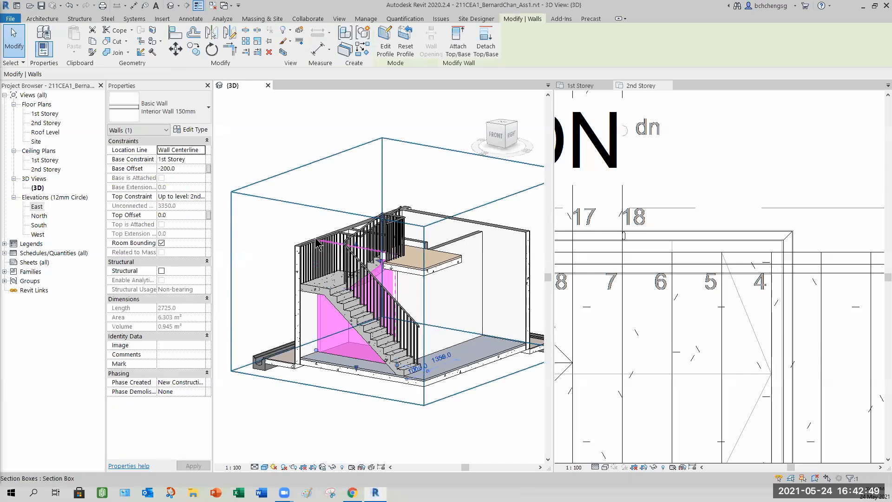
left_click(299, 408)
scroll(360, 281, "up", 3)
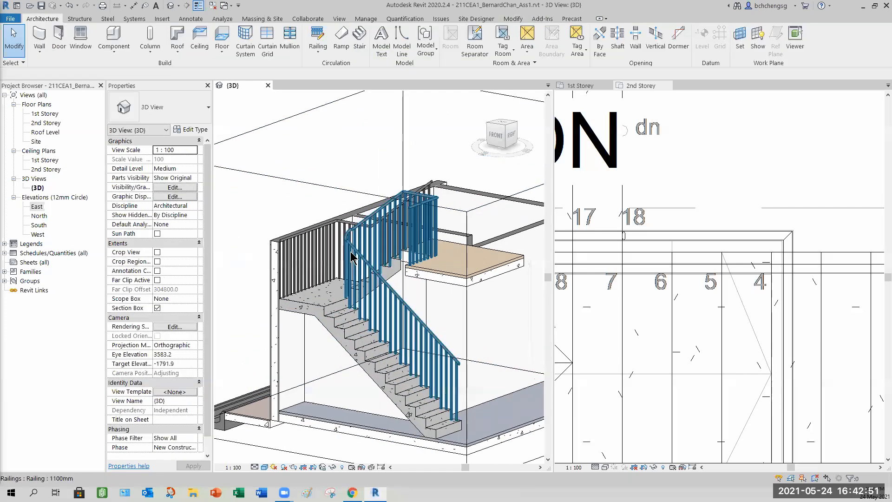
- Edit the inner railing's path, flip its sketch orientation, and finish the sketch
left_click(352, 251)
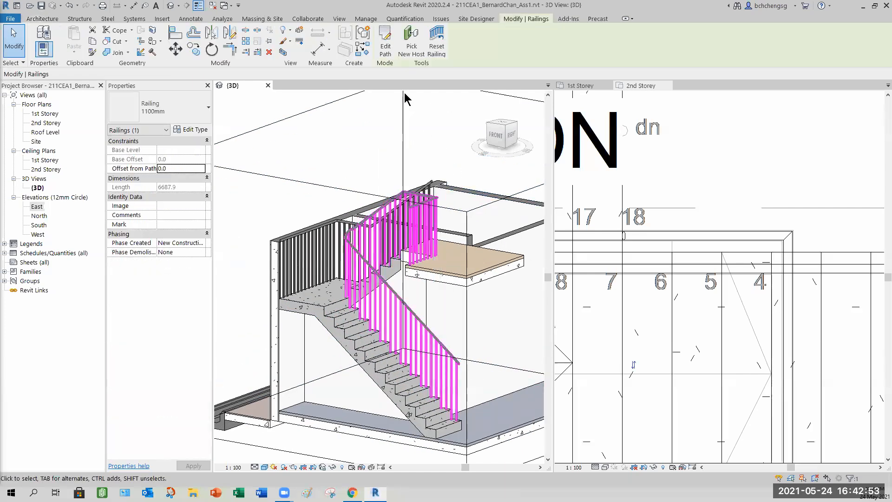
left_click(385, 48)
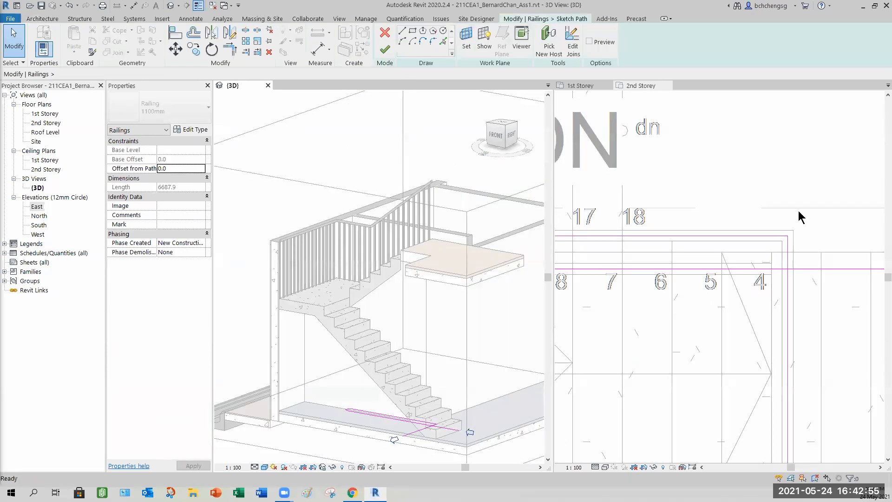
scroll(815, 206, "down", 2)
middle_click_drag(830, 247, 726, 252)
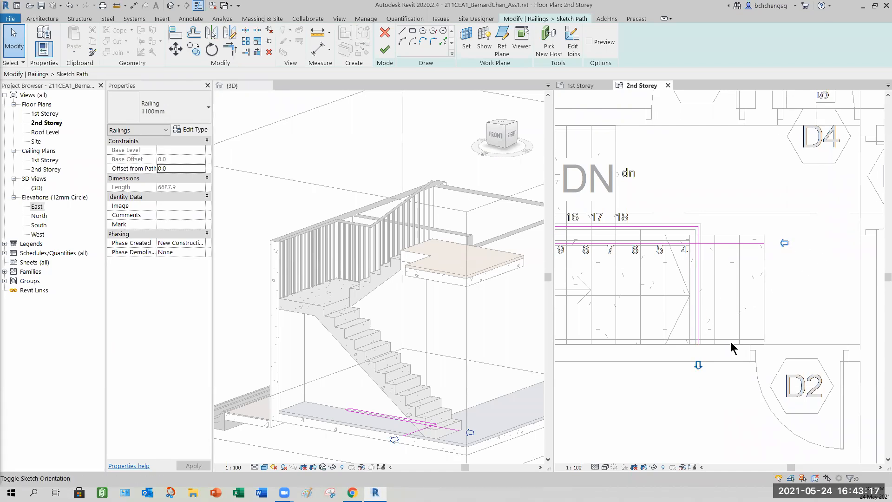
left_click(698, 366)
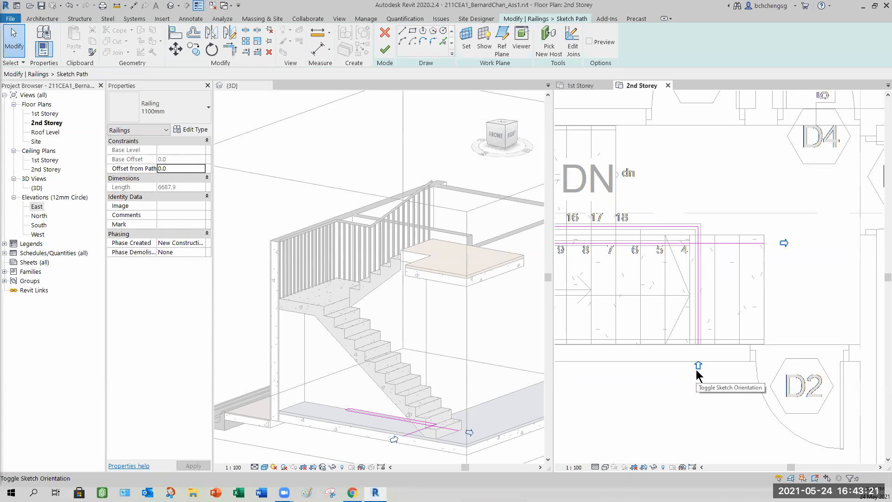
left_click(385, 52)
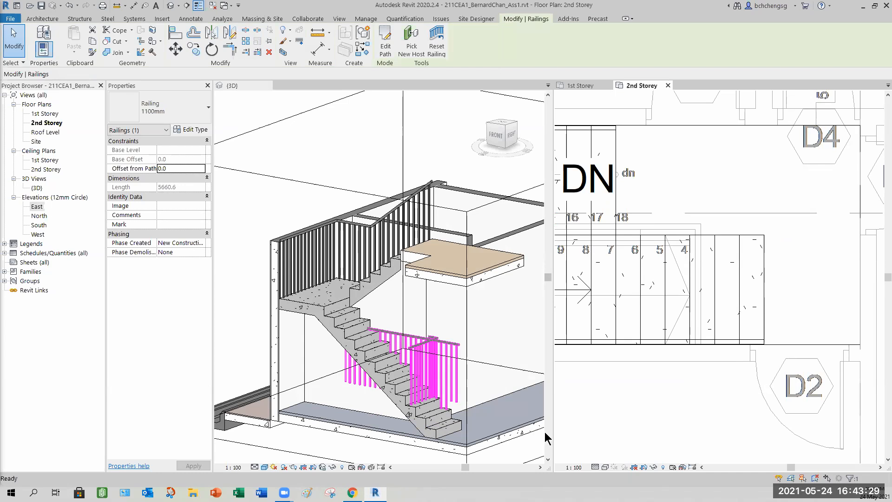
- Edit the railing path again, flip its sketch orientation back, and finish the sketch
left_click(384, 50)
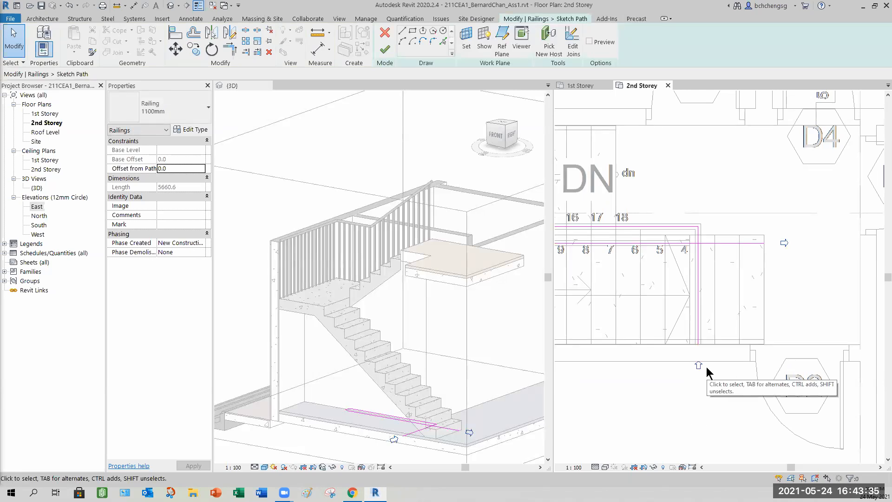
left_click(698, 367)
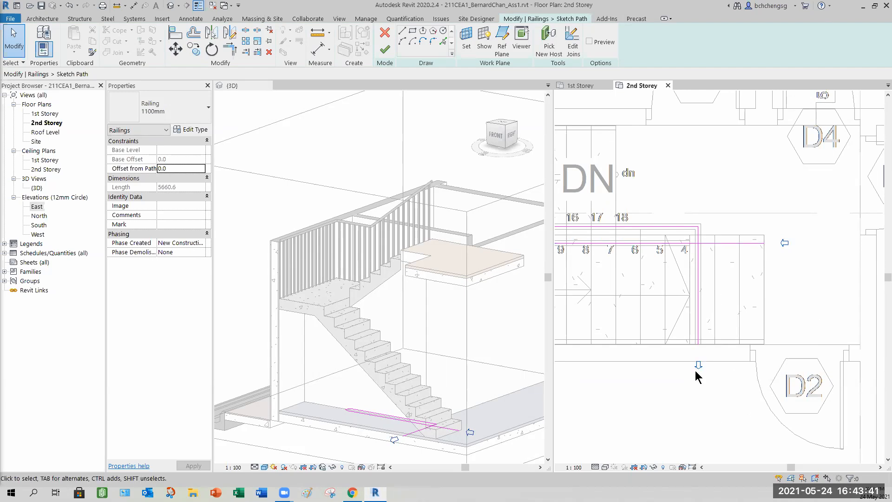
left_click(384, 51)
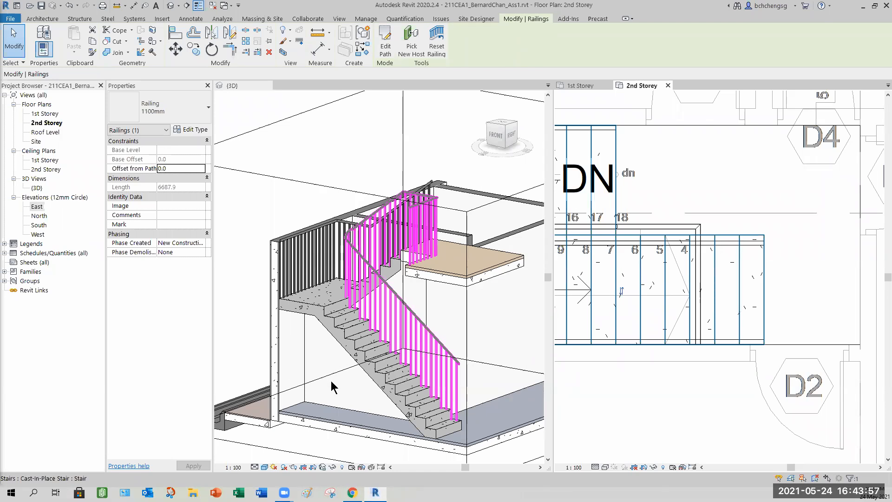
- Review the finished stair railings from several angles in the 3D view
middle_click_drag(333, 387, 437, 279, "shift")
key("Escape")
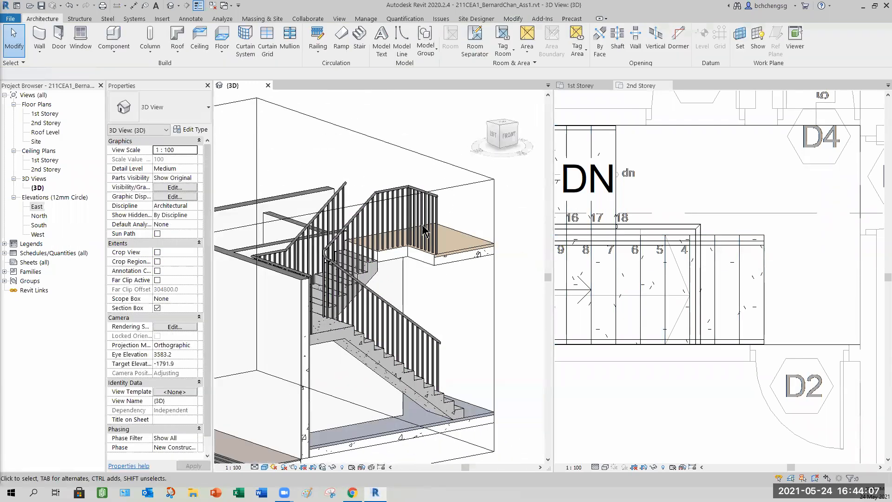
scroll(425, 231, "up", 2)
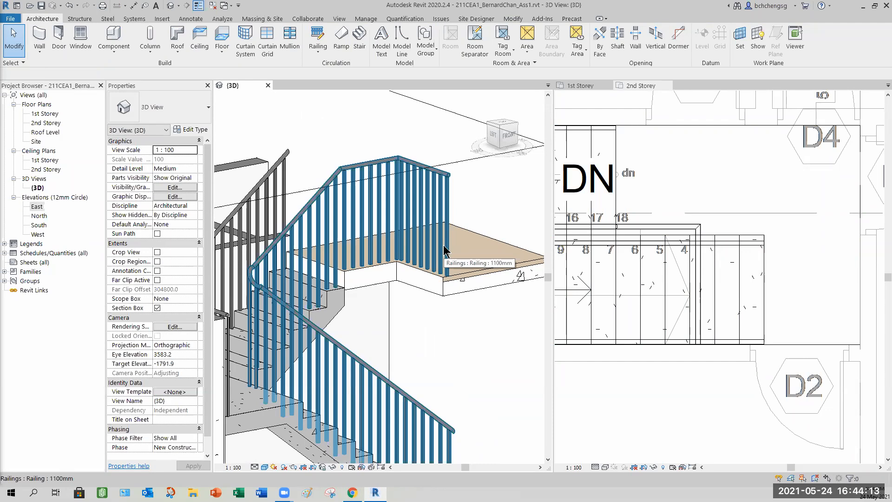
scroll(460, 327, "down", 1)
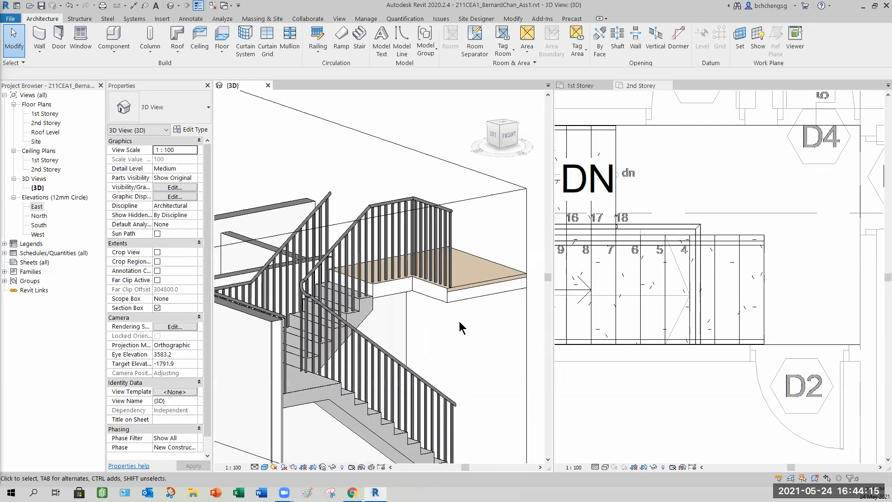
middle_click_drag(440, 348, 331, 281, "shift")
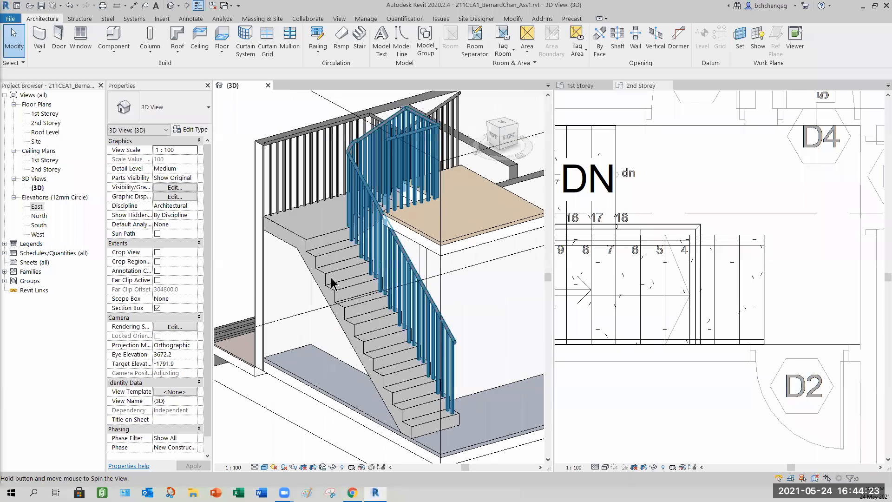
scroll(316, 279, "down", 2)
left_click(433, 393)
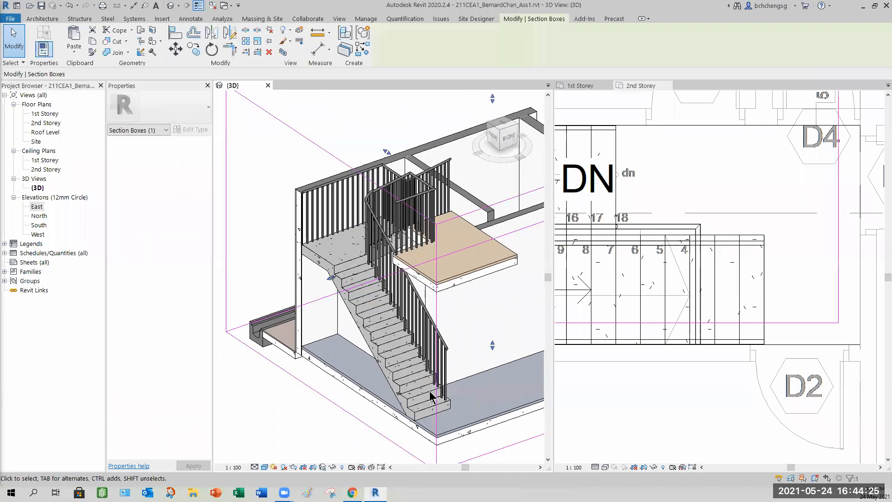
- Orbit and zoom the 3D view to inspect the stair, the walls beneath it and the section box from several angles
left_click_drag(420, 435, 354, 434)
middle_click_drag(354, 435, 524, 347, "shift")
scroll(524, 347, "down", 3)
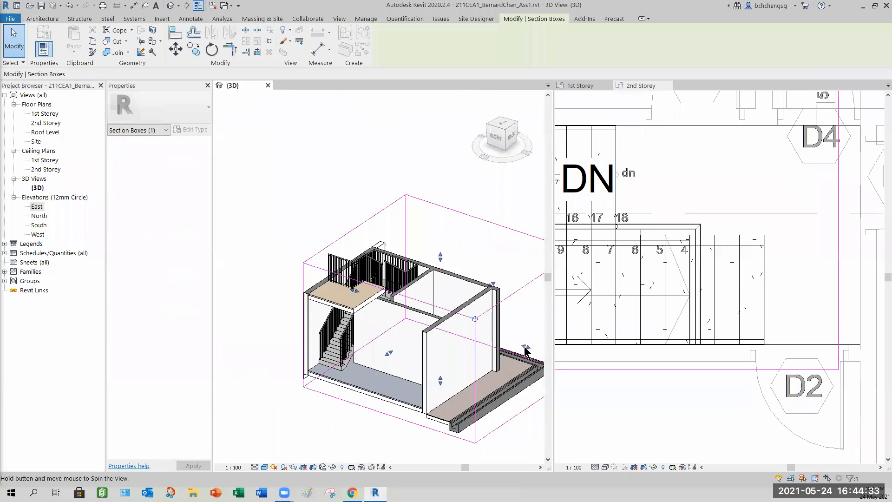
left_click_drag(410, 308, 411, 314)
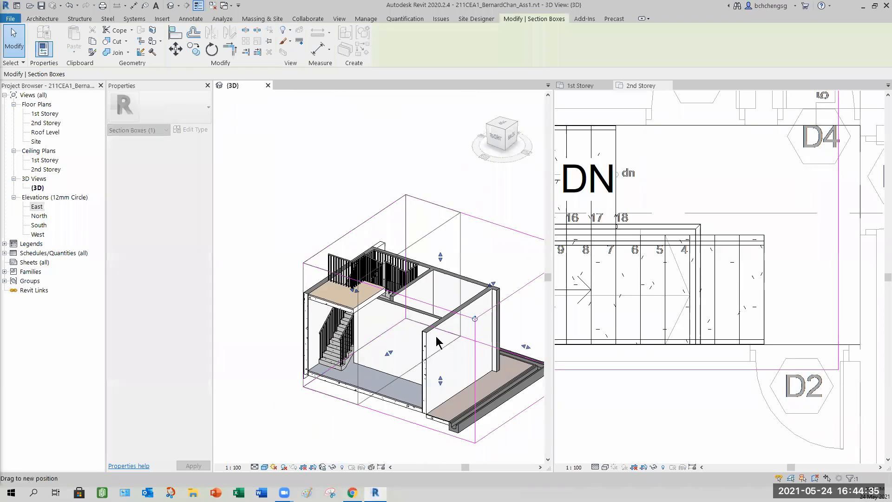
left_click_drag(437, 342, 445, 348)
scroll(432, 369, "up", 3)
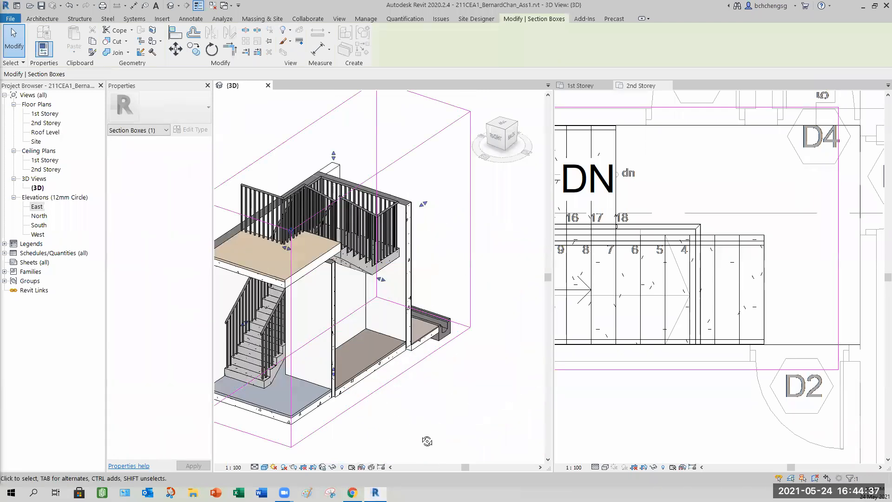
scroll(428, 441, "down", 1)
middle_click_drag(379, 448, 512, 445, "shift")
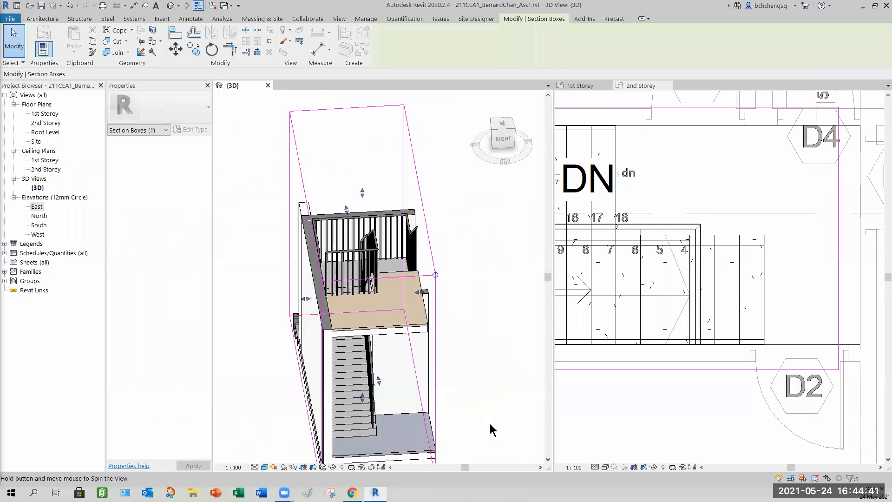
- Select the section box and orbit around the stair enclosure to review it from the back
left_click(495, 384)
scroll(494, 383, "down", 2)
middle_click_drag(481, 375, 401, 380, "shift")
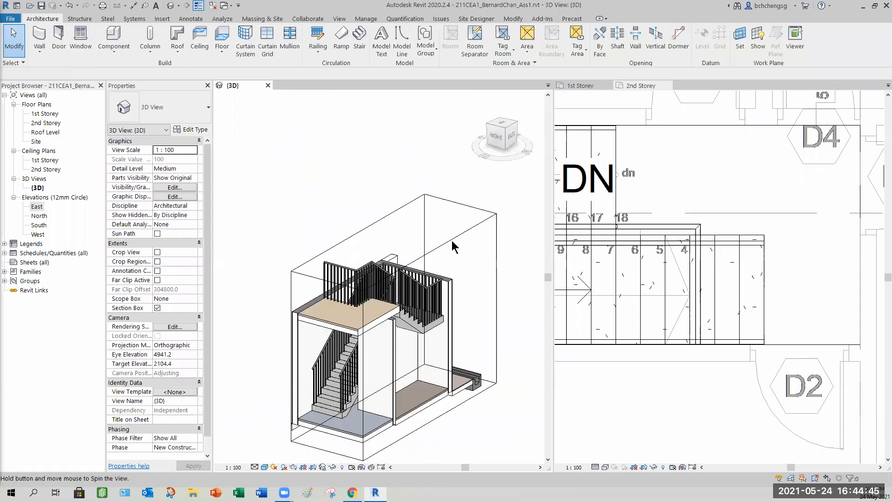
middle_click_drag(462, 253, 428, 254)
left_click(429, 254)
left_click_drag(394, 231, 395, 214)
middle_click_drag(487, 373, 497, 349, "shift")
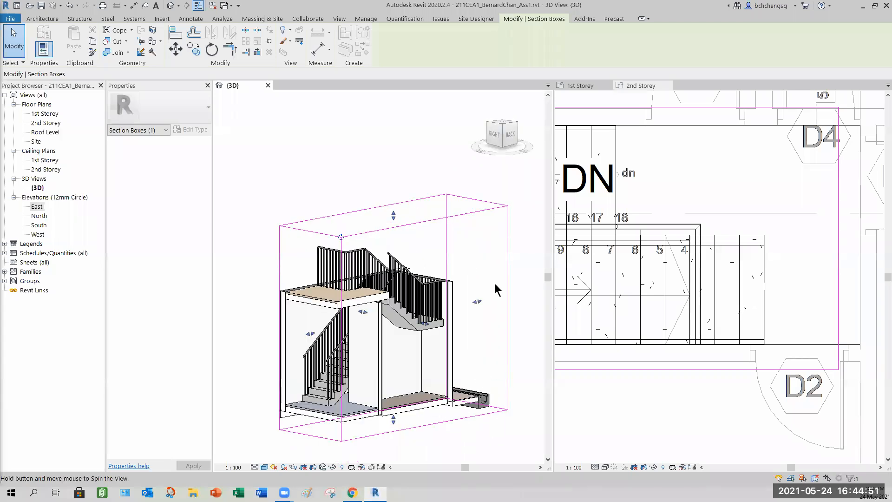
key("Escape")
- Select the inner stair railing to check its properties, then clear the selection
scroll(439, 334, "up", 2)
middle_click_drag(440, 343, 460, 393, "shift")
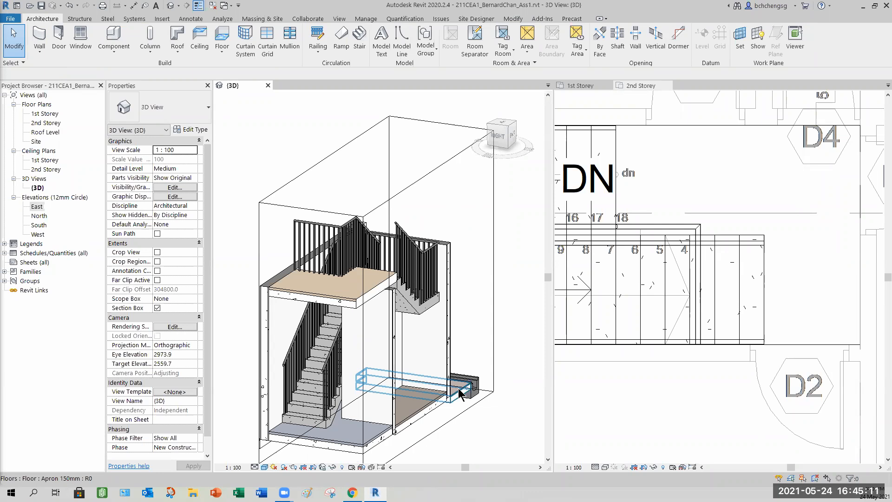
middle_click_drag(371, 343, 268, 354, "shift")
left_click(268, 354)
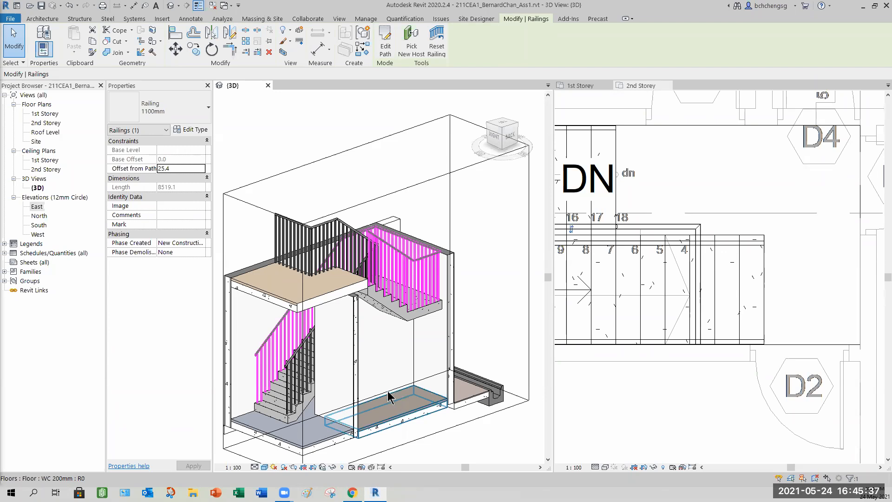
left_click(484, 281)
- Zoom in on the railing along the lower flight to examine it closely
middle_click_drag(441, 347, 326, 392, "shift")
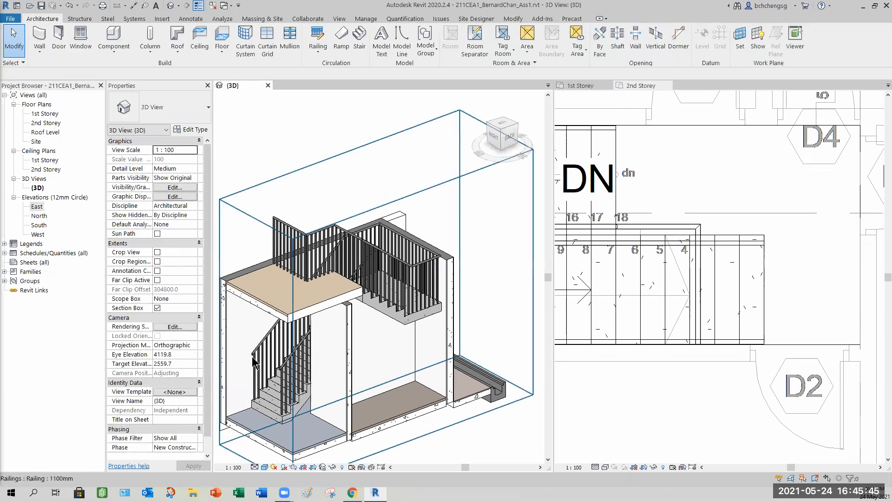
scroll(274, 365, "up", 3)
scroll(297, 309, "down", 4)
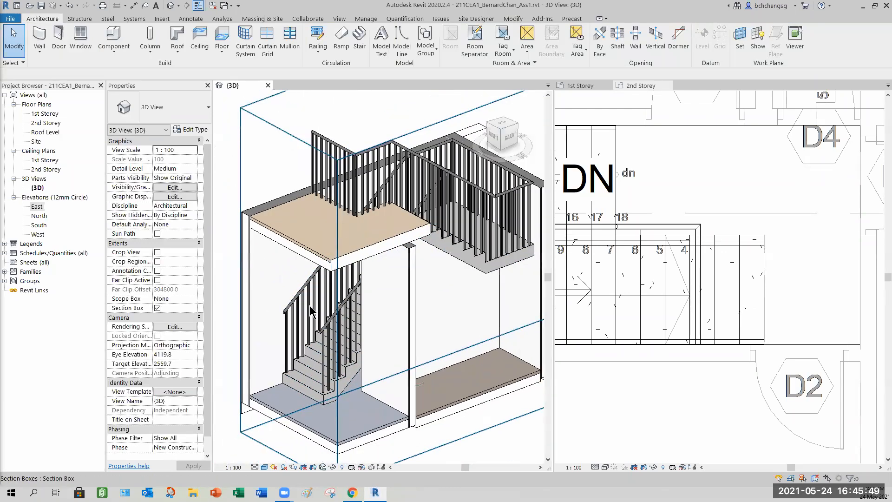
scroll(311, 311, "down", 1)
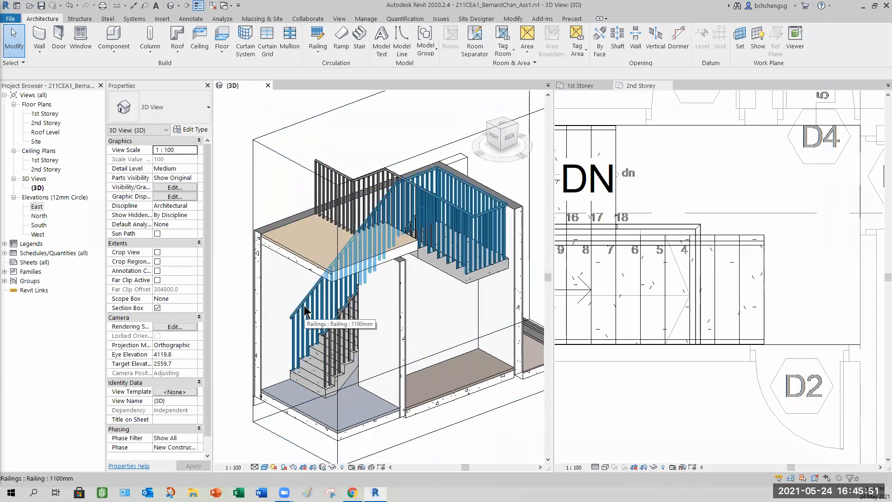
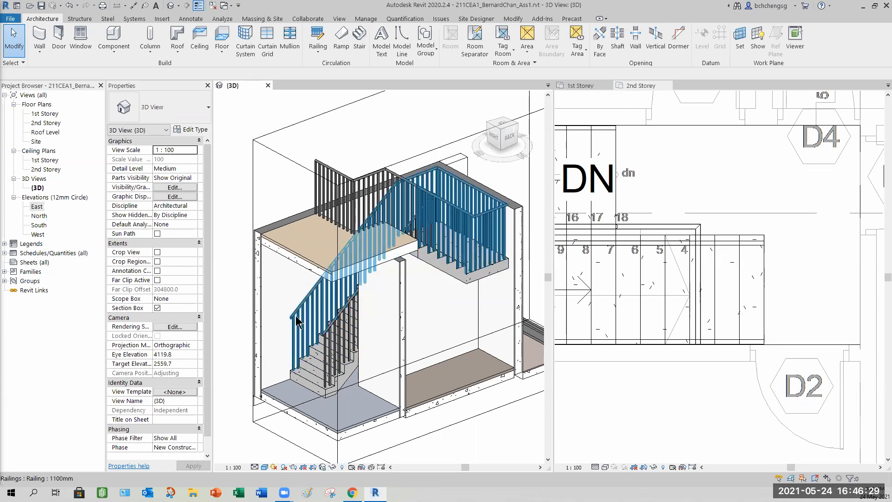
- Orbit and zoom the 3D view to inspect the stair railings from the front and from above
scroll(291, 321, "up", 3)
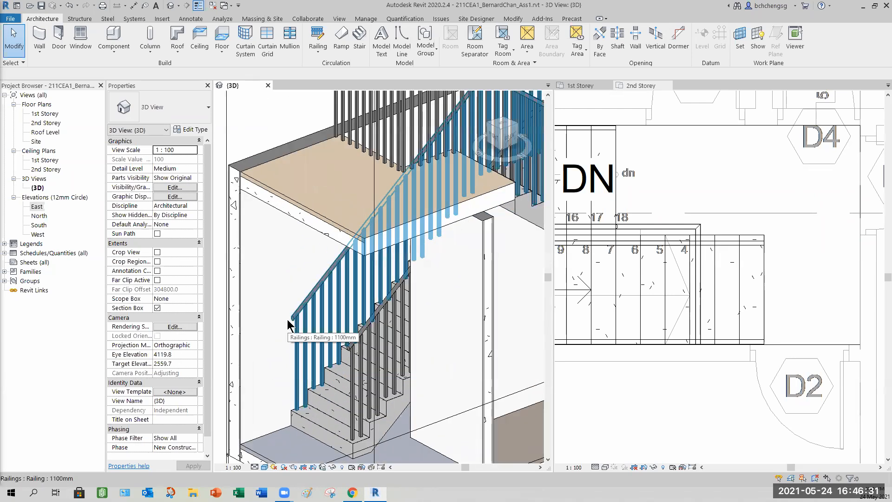
middle_click_drag(304, 343, 394, 296, "shift")
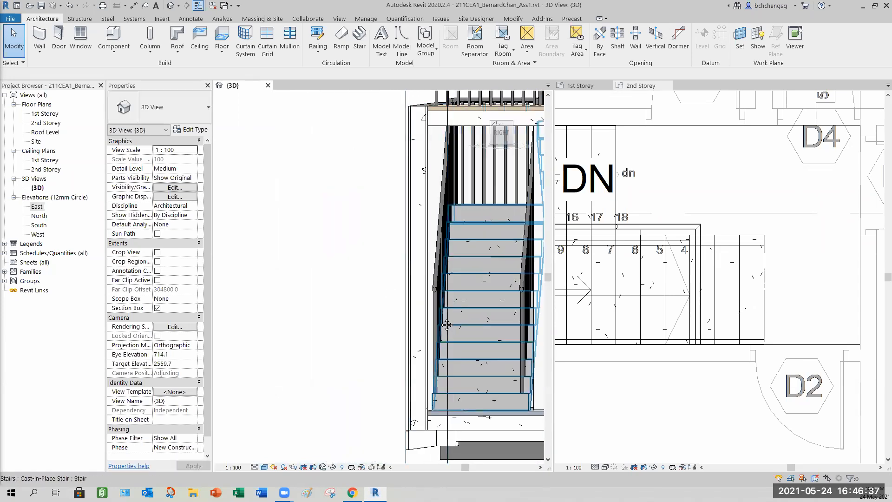
middle_click_drag(465, 339, 367, 330)
middle_click_drag(383, 369, 447, 293, "shift")
middle_click_drag(474, 319, 320, 307, "shift")
scroll(321, 307, "up", 5)
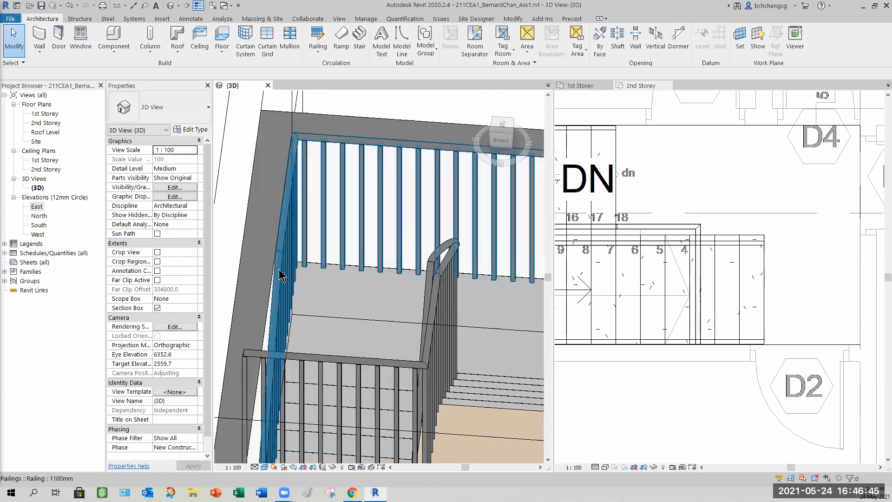
- Orbit and zoom to review the upper landing railing and return to the overall stair view
middle_click_drag(285, 254, 306, 267, "shift")
scroll(309, 268, "down", 2)
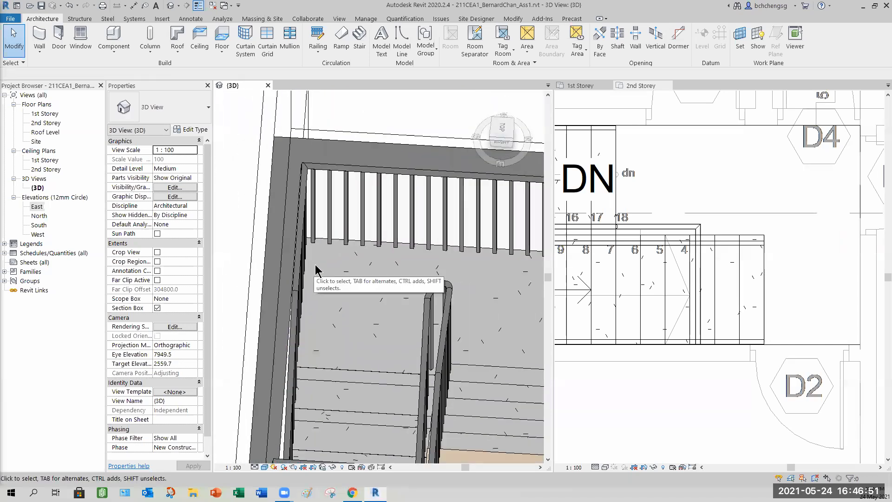
middle_click_drag(361, 276, 395, 279, "shift")
scroll(410, 307, "down", 1)
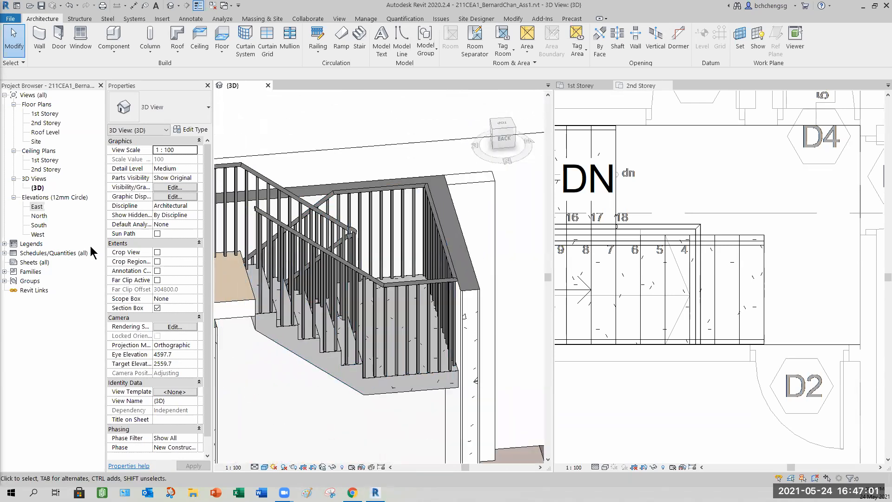
scroll(307, 341, "down", 1)
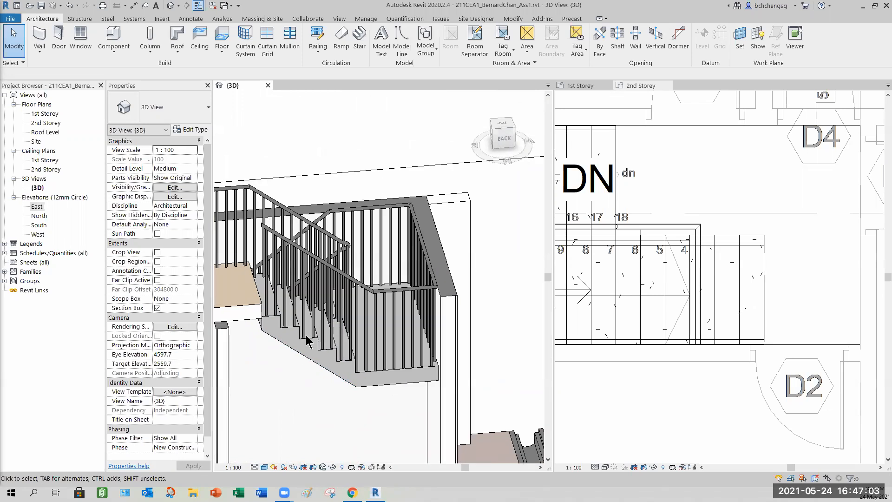
scroll(282, 370, "down", 2)
middle_click_drag(282, 370, 375, 320, "shift")
middle_click_drag(340, 382, 384, 372, "shift")
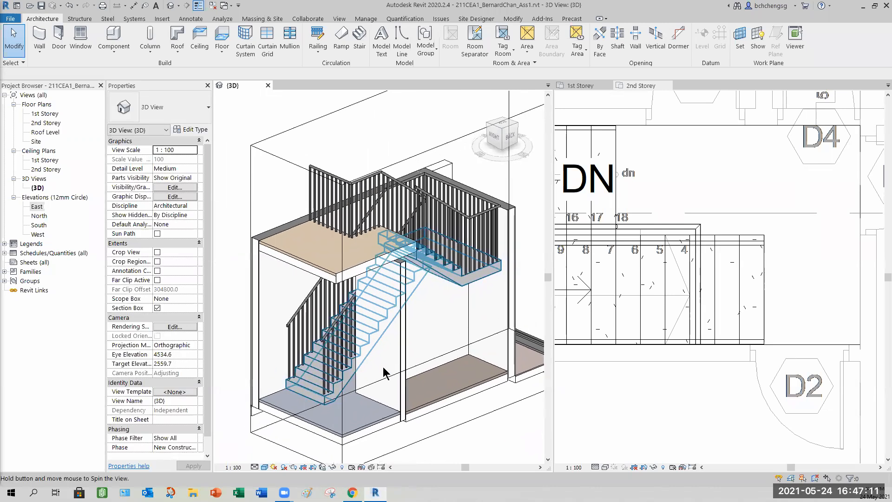
- Select the outer stair railing and open its type properties to review the rail structure settings
left_click(309, 292)
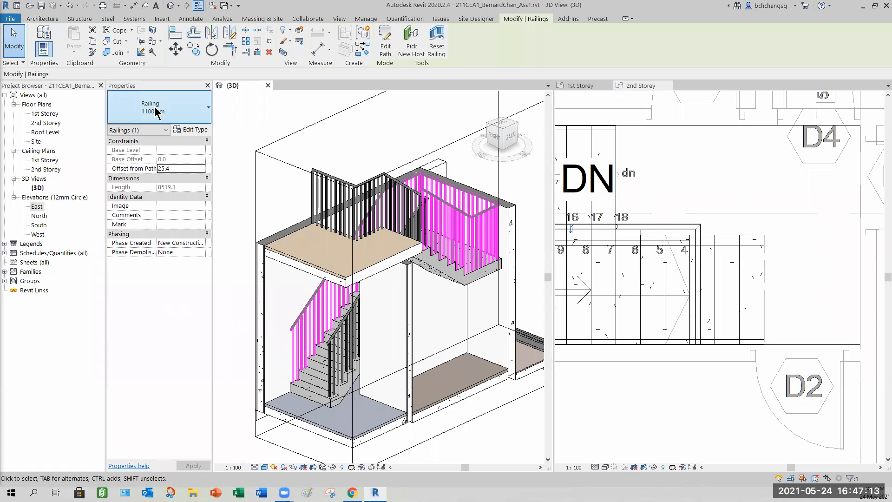
left_click(192, 130)
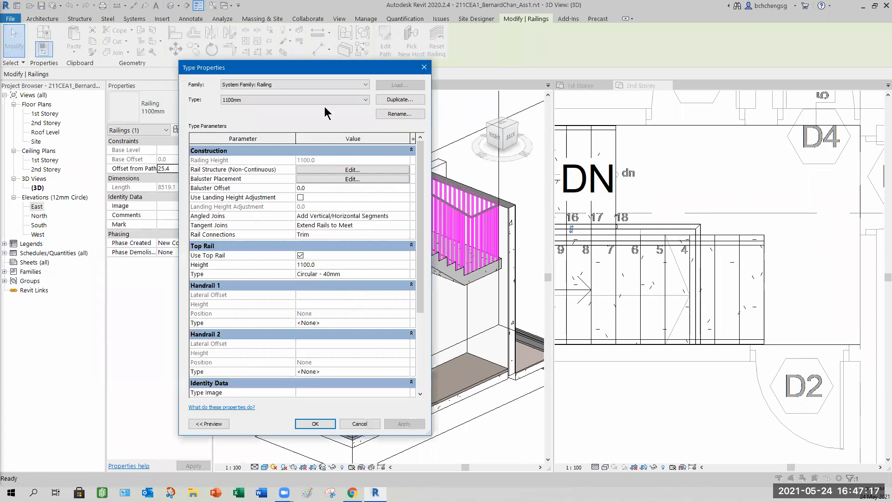
left_click_drag(321, 68, 338, 20)
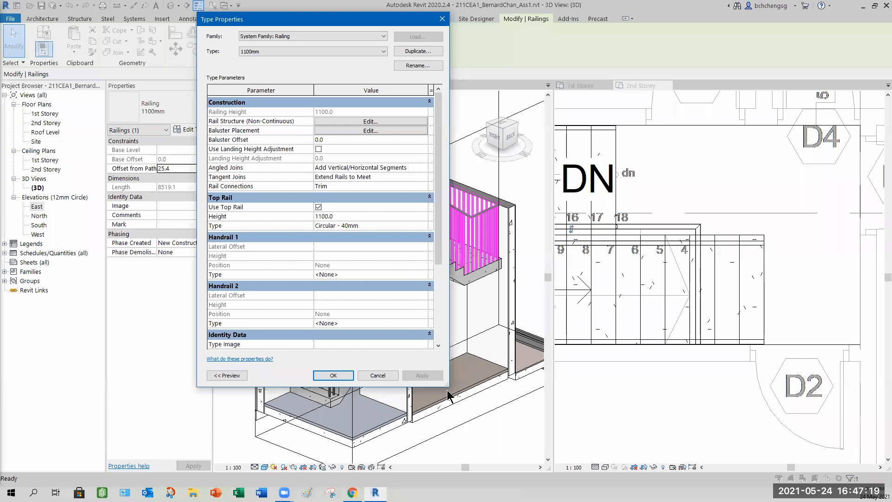
left_click_drag(449, 388, 448, 456)
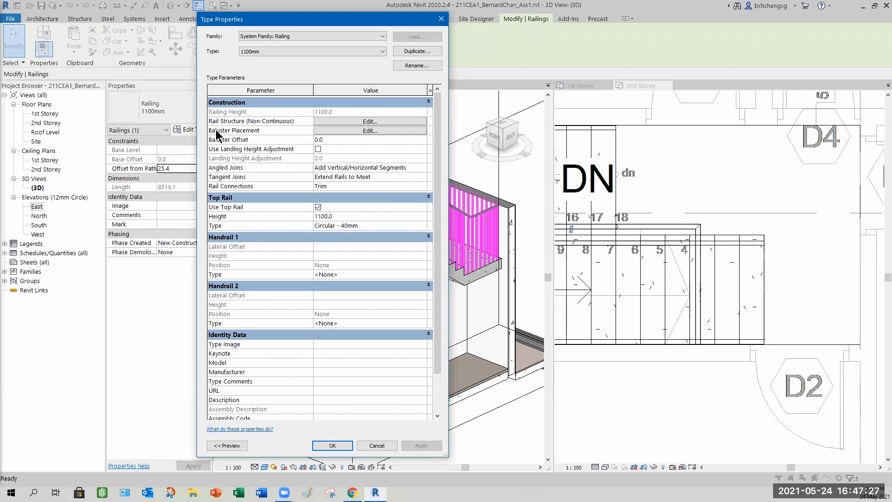
mouse_move(220, 133)
left_click_drag(300, 24, 181, 40)
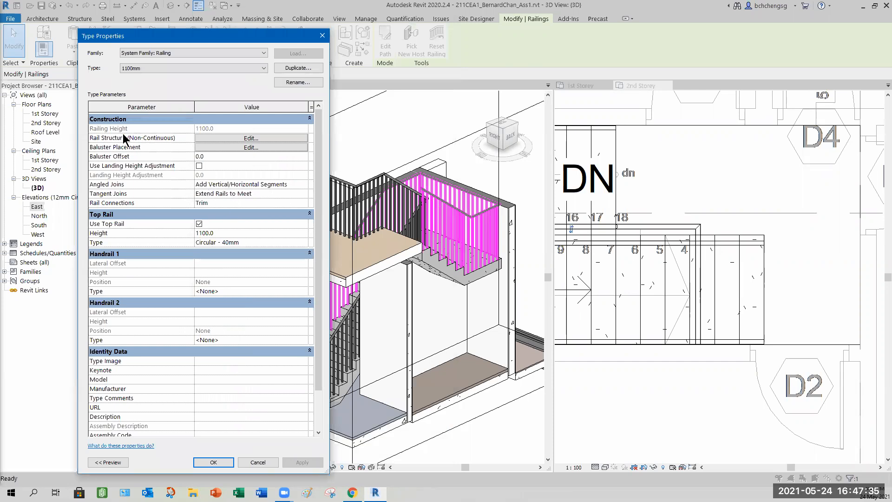
mouse_move(96, 140)
left_click(251, 138)
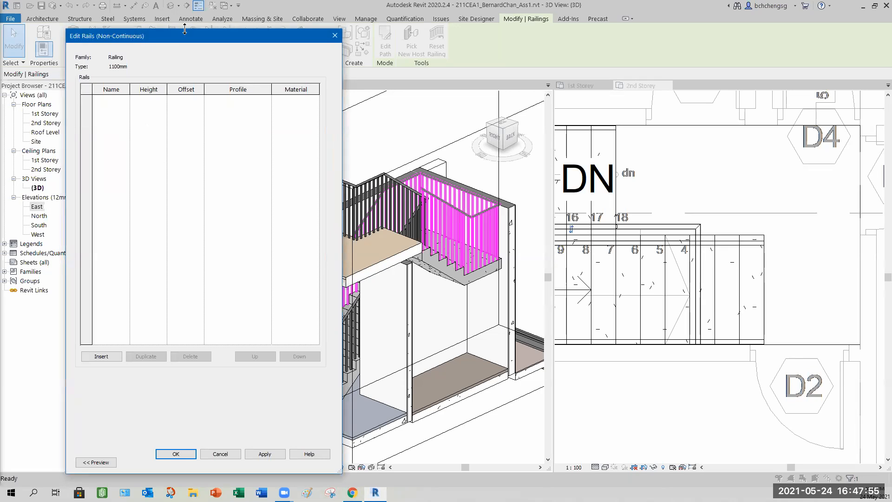
left_click_drag(184, 30, 186, 95)
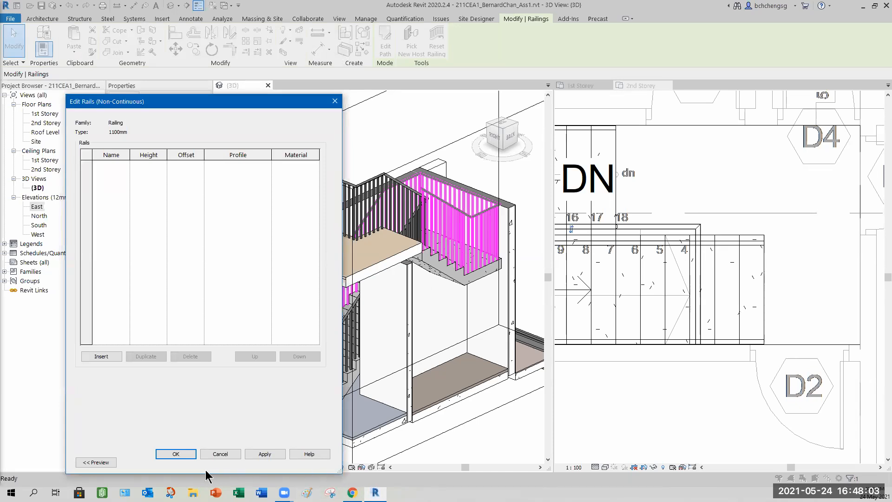
left_click_drag(204, 474, 206, 422)
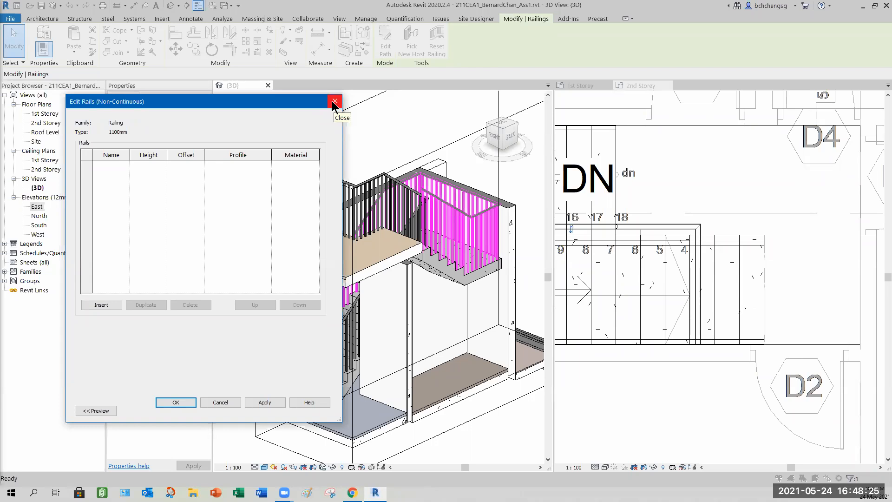
left_click(335, 103)
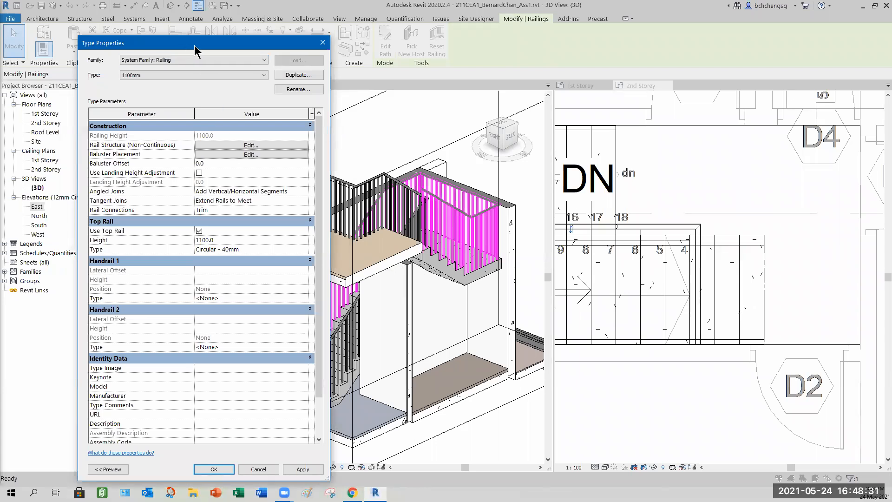
- Open the railing's Circular - 40mm top rail type properties, review them, and close both dialogs without changes
left_click_drag(194, 46, 545, 45)
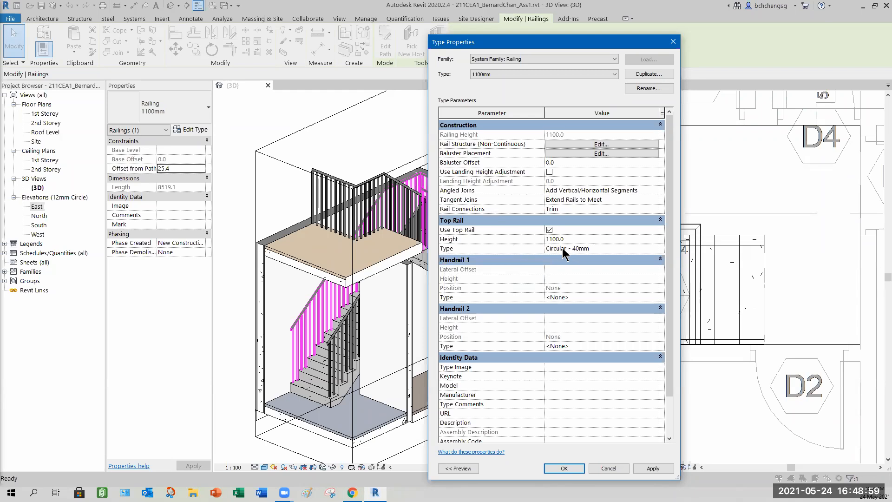
double_click(657, 248)
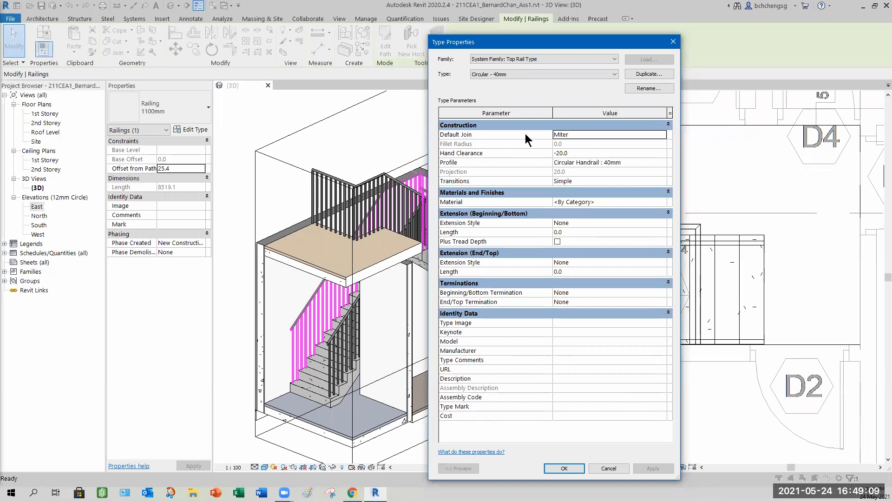
left_click(606, 469)
left_click(623, 468)
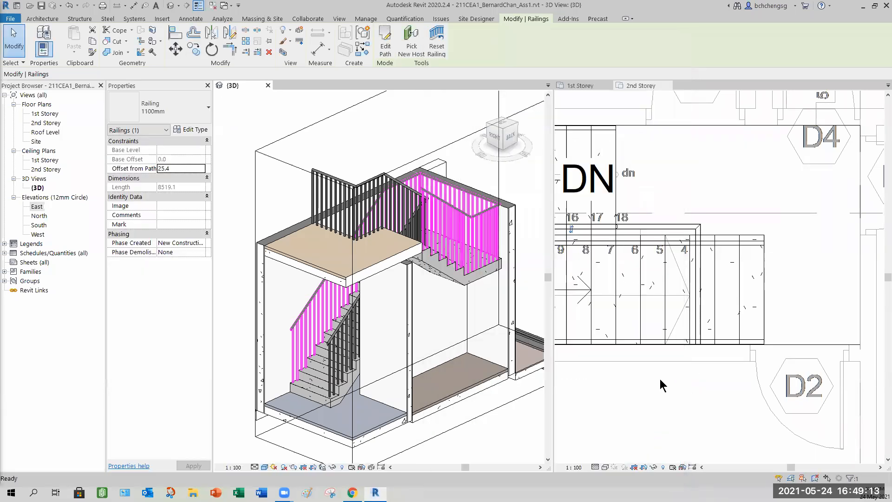
- Zoom the 2nd Storey plan in on the railing turn at the stair landing
middle_click_drag(641, 372, 755, 347)
scroll(673, 274, "up", 4)
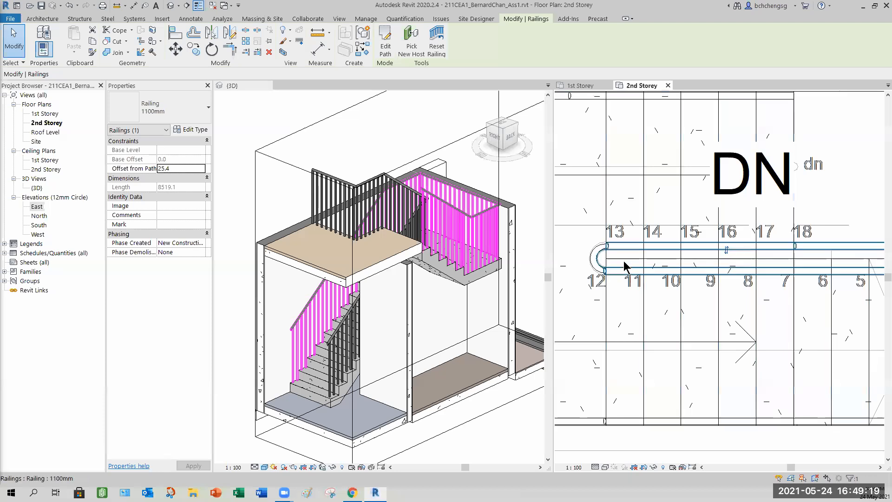
scroll(625, 275, "up", 3)
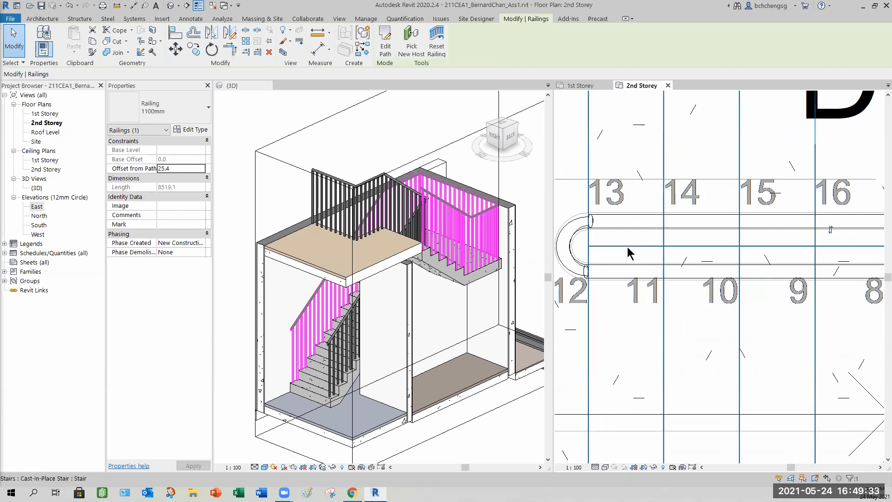
scroll(603, 274, "up", 5)
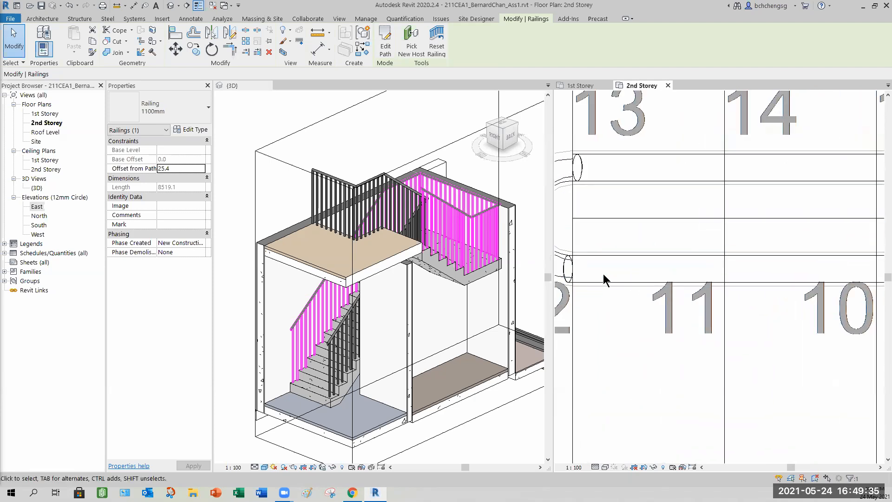
scroll(683, 267, "down", 2)
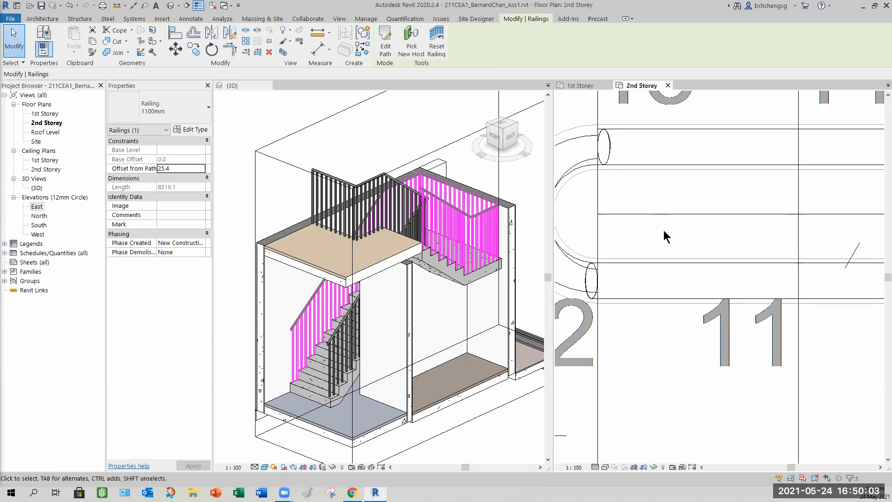
scroll(691, 277, "down", 3)
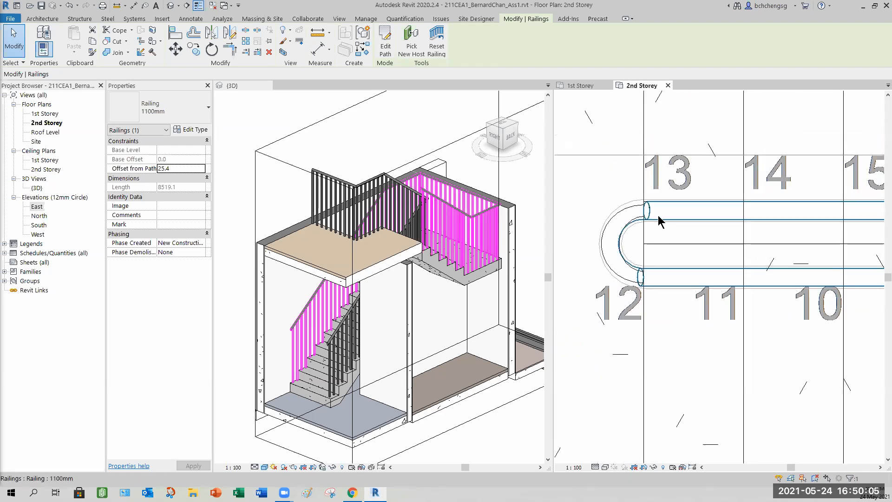
- Select the inner railing, open its path sketch, measure from the landing arc's centre, and cancel the sketch
key("Escape")
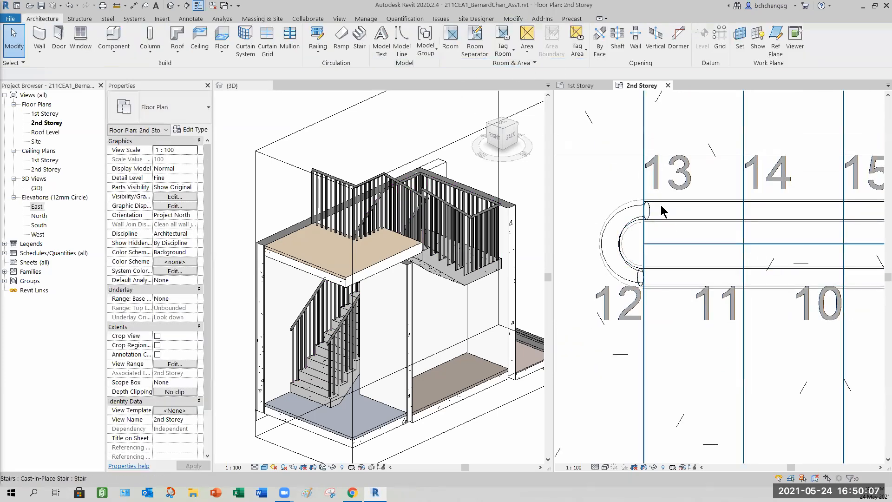
left_click(651, 212)
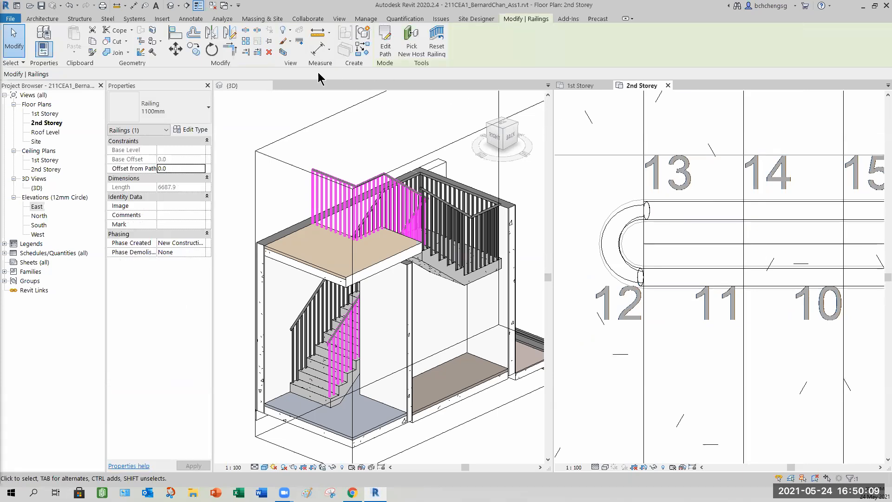
left_click(386, 44)
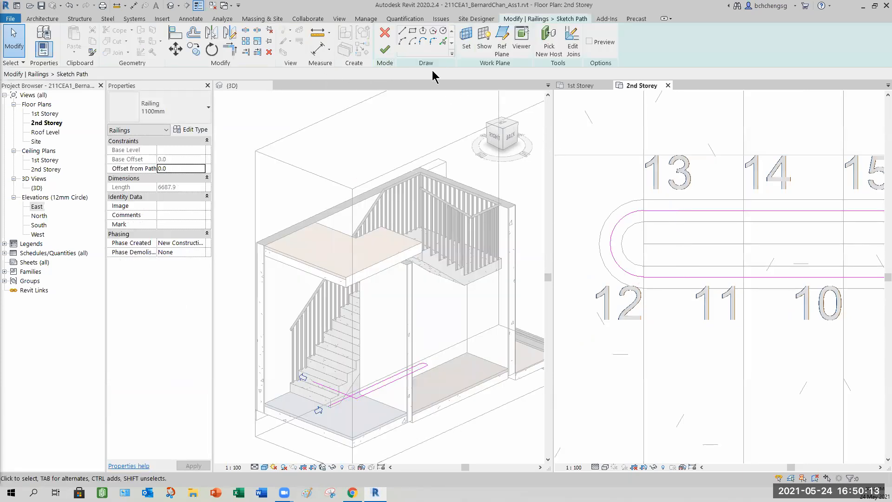
left_click(317, 32)
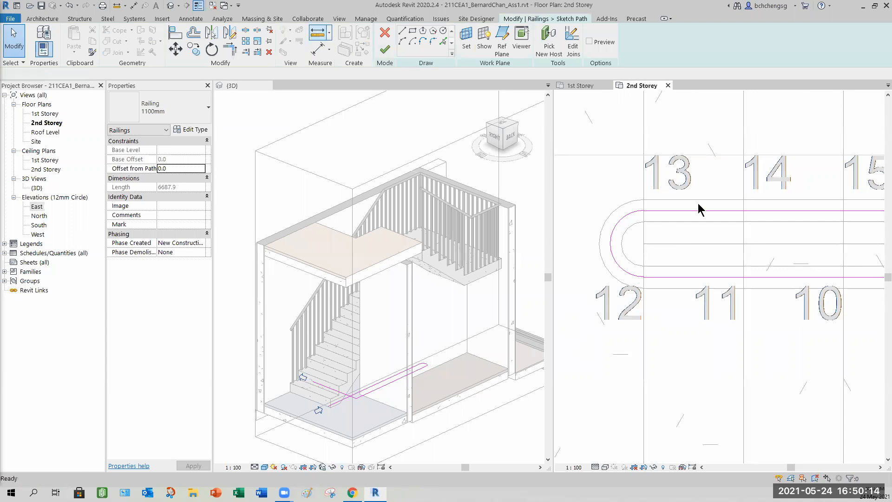
left_click(643, 243)
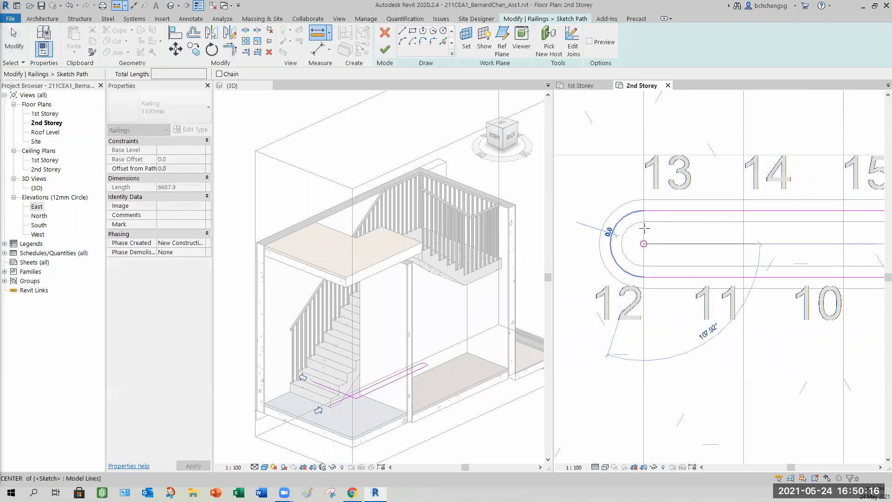
left_click(13, 39)
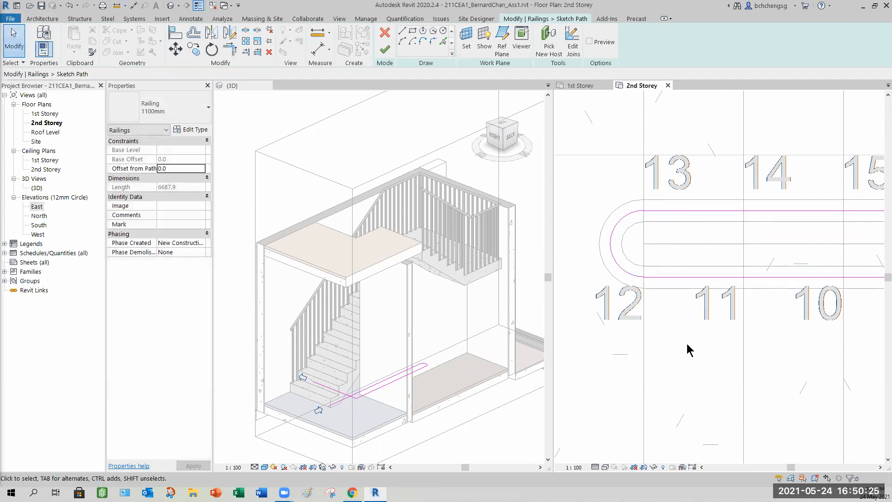
scroll(679, 367, "down", 5)
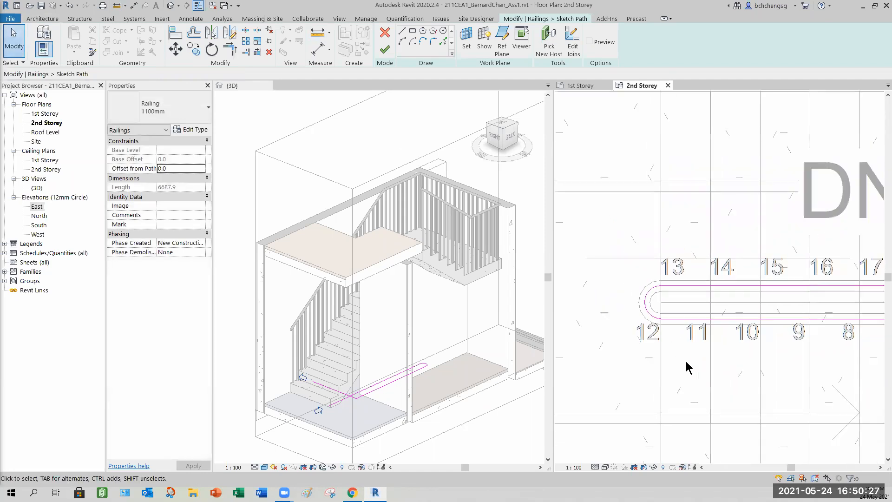
scroll(639, 332, "down", 1)
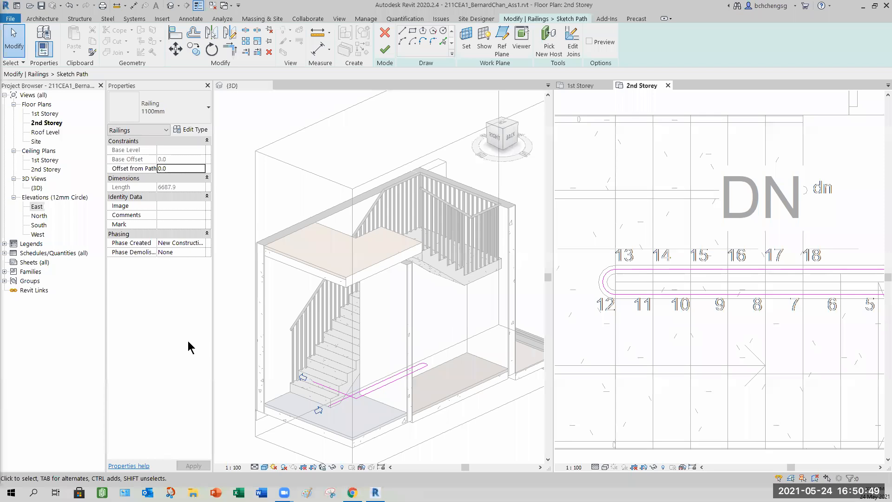
left_click(385, 35)
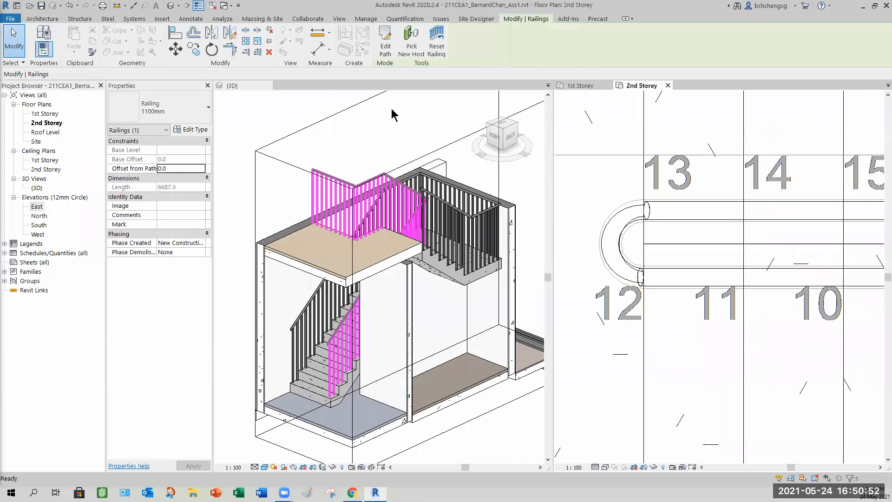
- Activate the 3D view, select the section box, and orbit to view the stair from the side
left_click(295, 109)
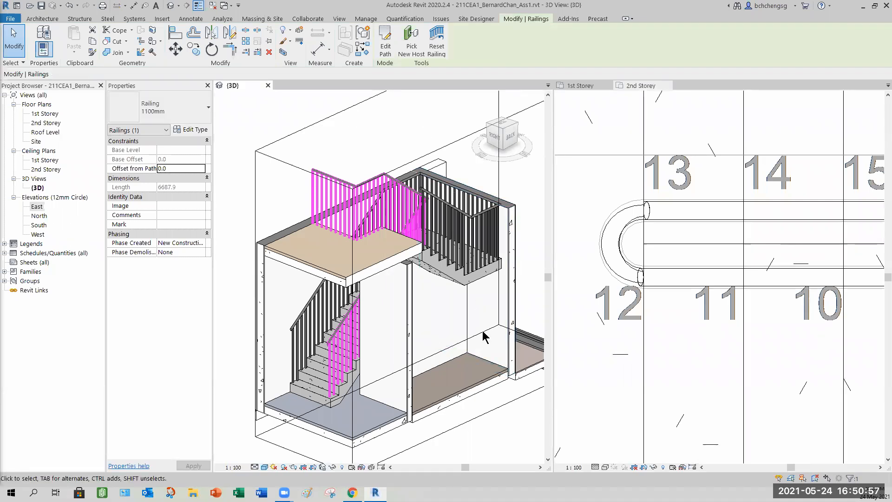
left_click(506, 427)
scroll(435, 337, "down", 1)
middle_click_drag(420, 337, 436, 297, "shift")
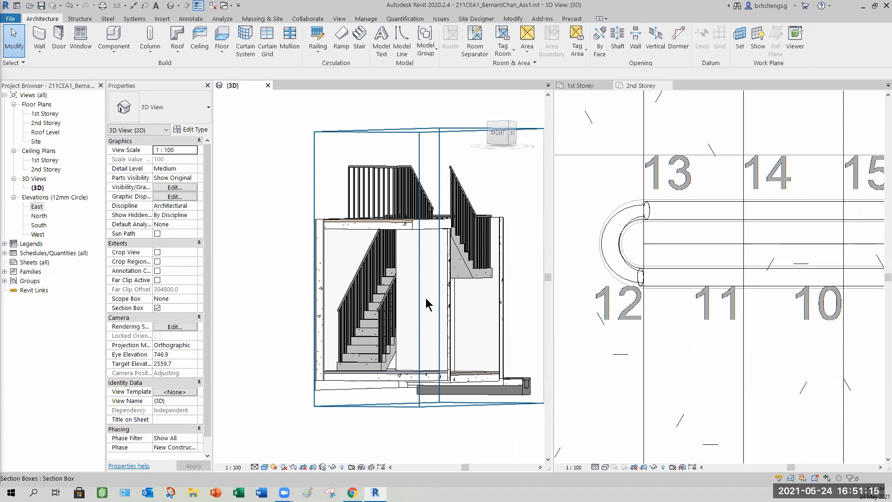
- Close the 2nd Storey plan view and tab the remaining views so the 3D view fills the window
middle_click_drag(475, 324, 425, 361, "shift")
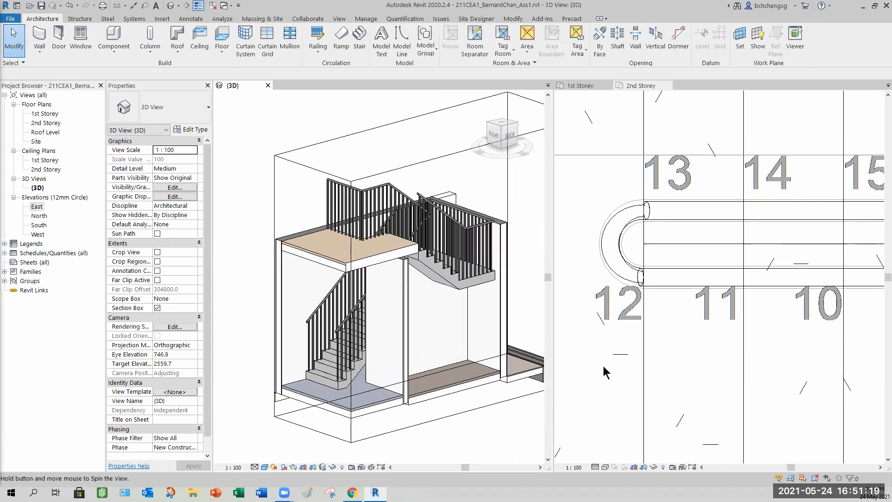
left_click(692, 377)
scroll(693, 378, "down", 7)
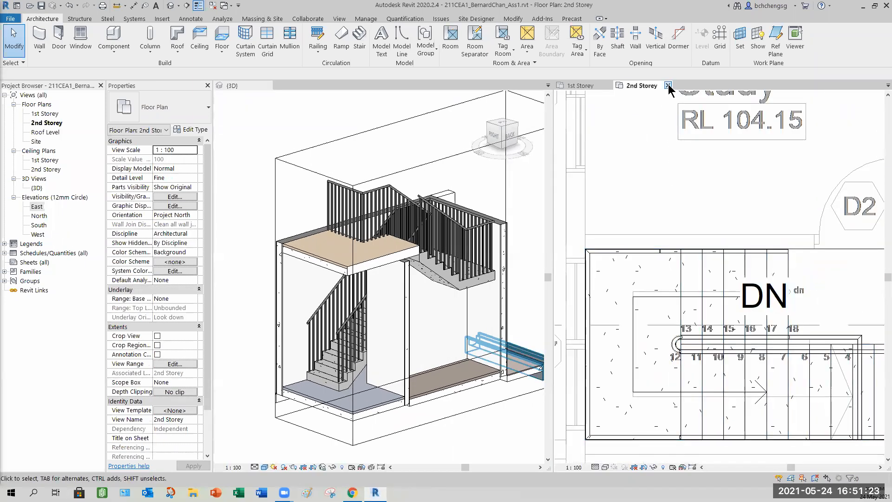
left_click(668, 86)
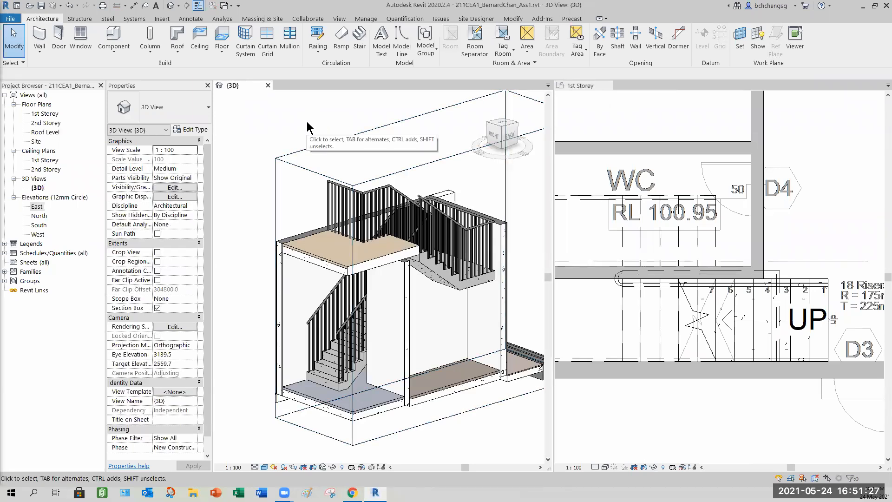
key("t")
key("w")
scroll(433, 309, "up", 5)
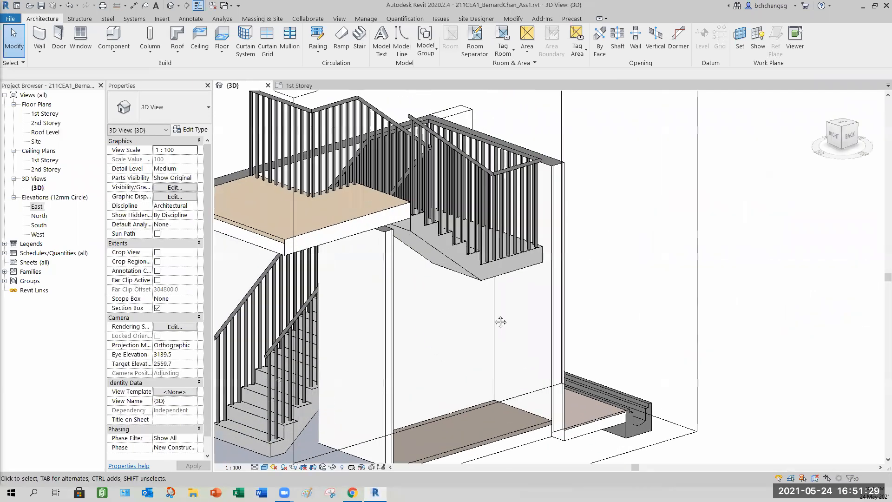
- Select the upper landing floor and its railing and temporarily hide them in the 3D view
middle_click_drag(543, 367, 371, 203, "shift")
left_click(372, 203)
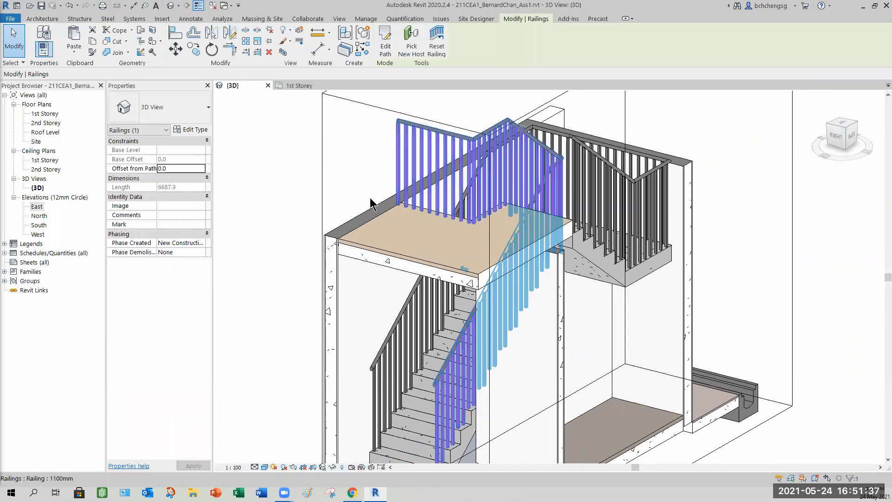
left_click(396, 251, "ctrl")
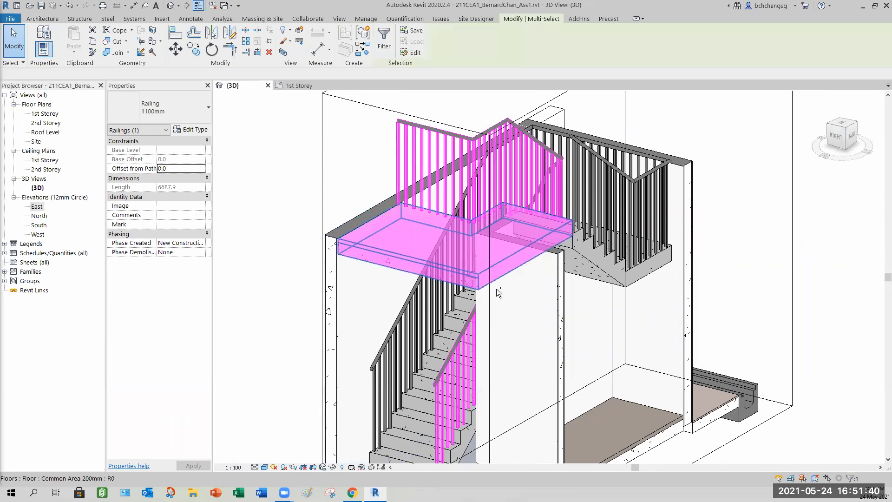
left_click(332, 467)
left_click(355, 440)
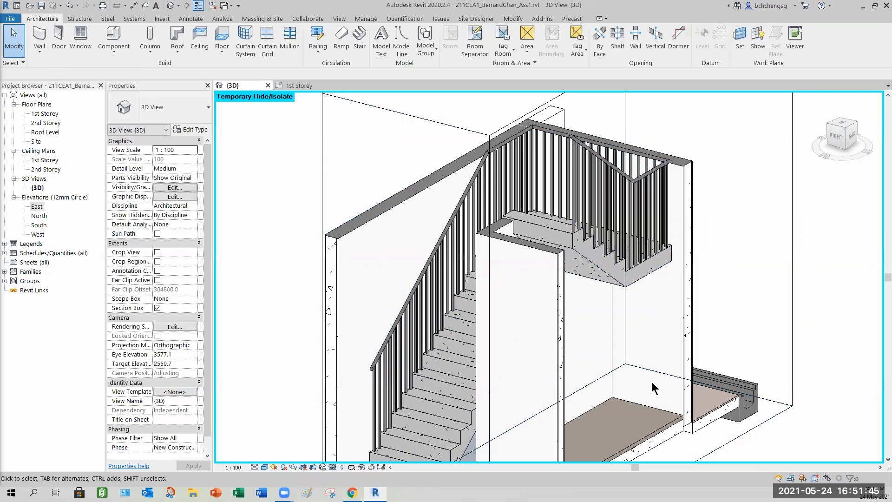
- Select the stair railing along the wall and duplicate its type as 1100mm Left
scroll(598, 378, "up", 1)
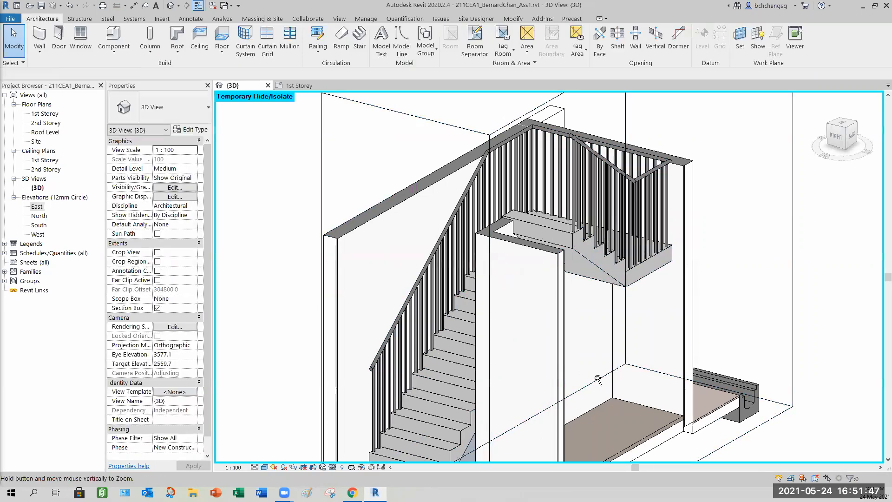
scroll(598, 378, "down", 1)
scroll(616, 375, "down", 1)
mouse_move(616, 380)
middle_mouse_down("shift")
mouse_move(639, 354)
mouse_move(470, 361)
mouse_move(380, 317)
mouse_move(484, 317)
mouse_move(606, 366)
mouse_move(600, 359)
mouse_move(619, 353)
mouse_move(726, 344)
mouse_move(673, 367)
mouse_move(516, 370)
mouse_move(511, 380)
mouse_move(537, 394)
mouse_move(599, 372)
mouse_move(514, 348)
mouse_move(542, 318)
mouse_move(557, 365)
mouse_move(552, 393)
middle_mouse_up("shift")
scroll(519, 352, "up", 3)
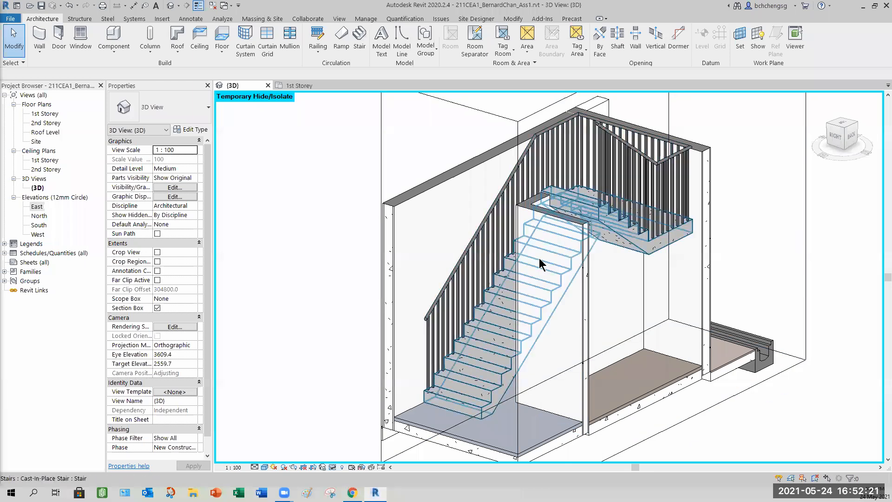
left_click(445, 296)
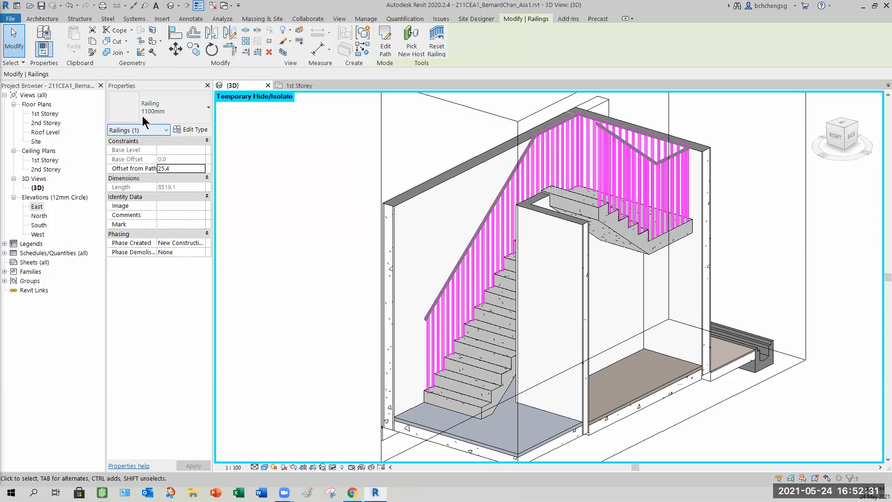
left_click(193, 130)
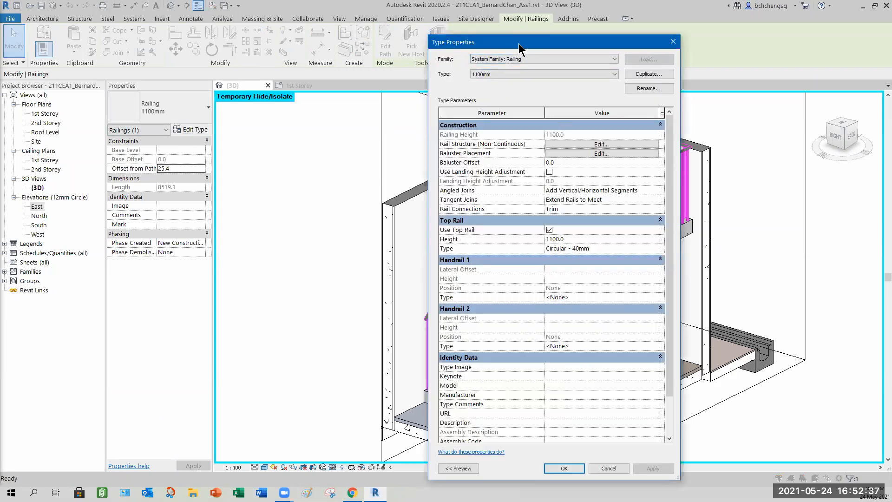
left_click_drag(505, 42, 233, 24)
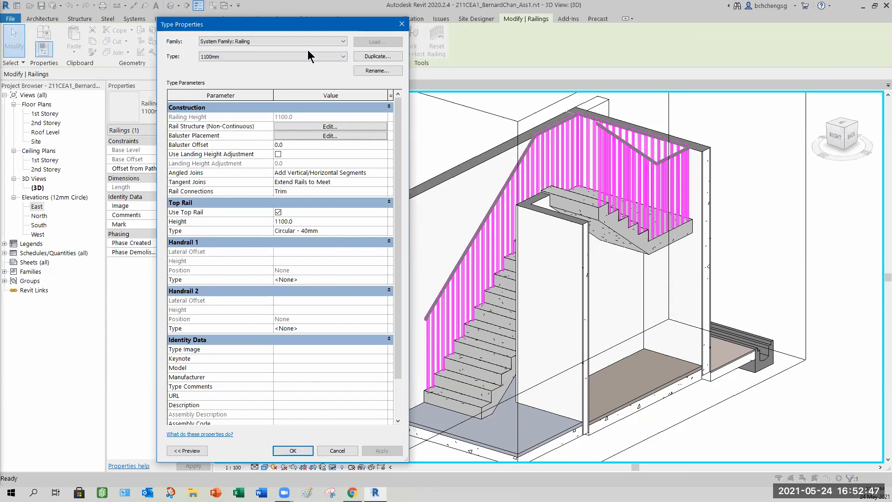
left_click(371, 55)
left_click(330, 255)
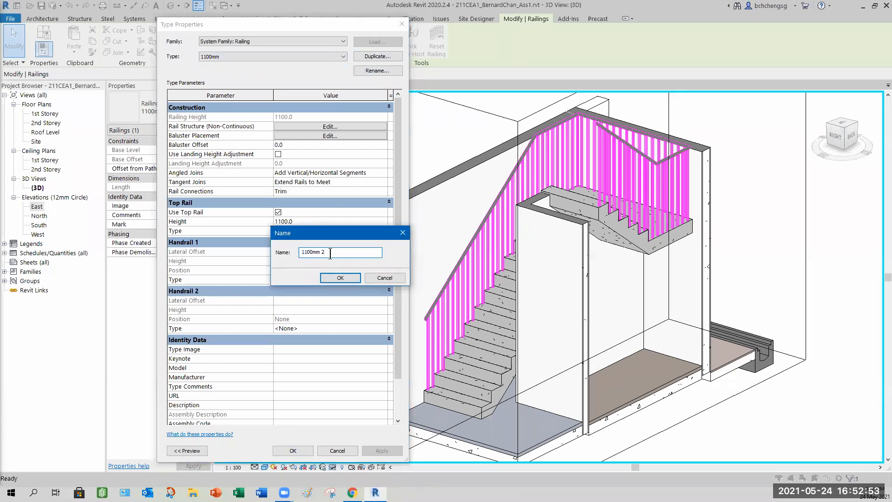
key("BackSpace")
key("BackSpace")
type("Left")
left_click(327, 276)
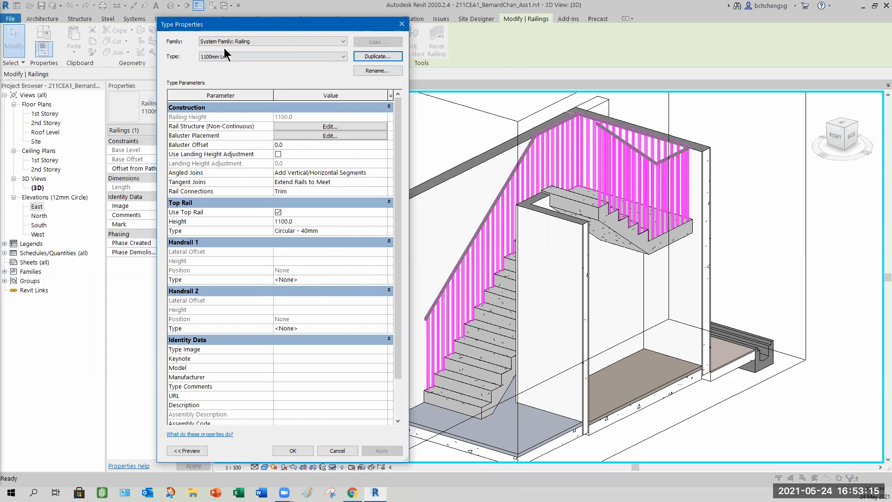
- Open the Handrail 1 handrail type properties and cancel without changes
left_click_drag(286, 23, 216, 19)
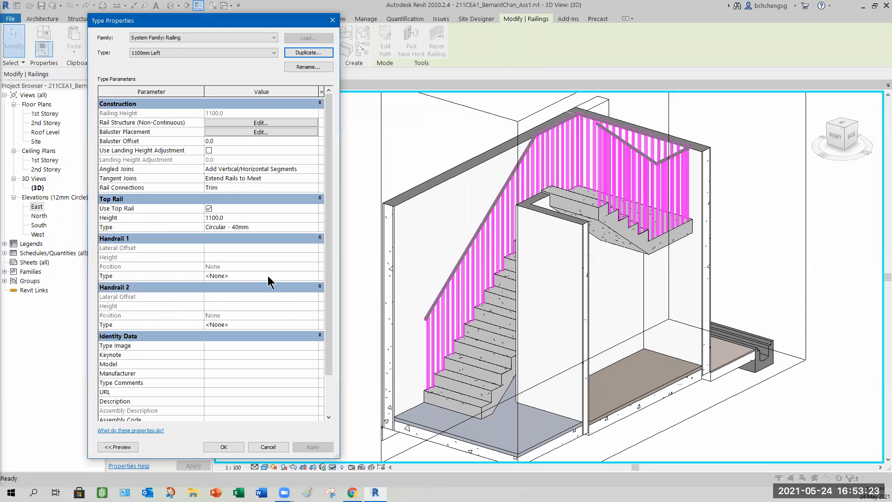
left_click(310, 279)
left_click(315, 276)
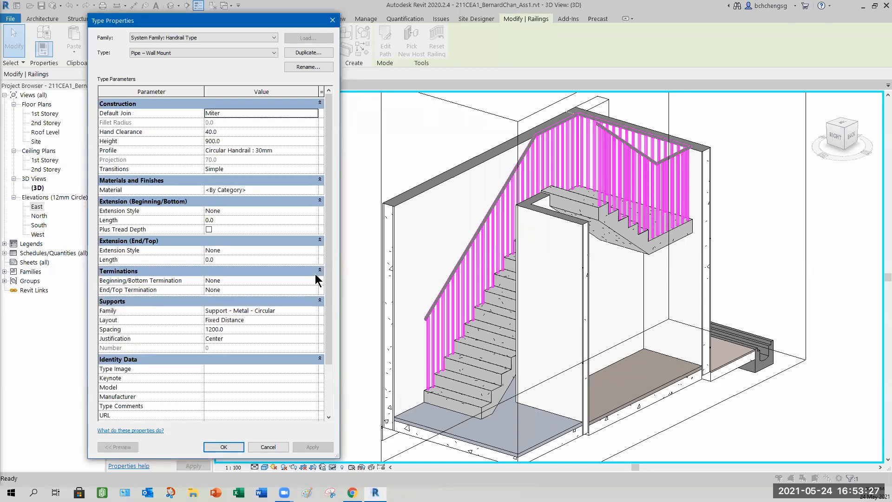
left_click(271, 445)
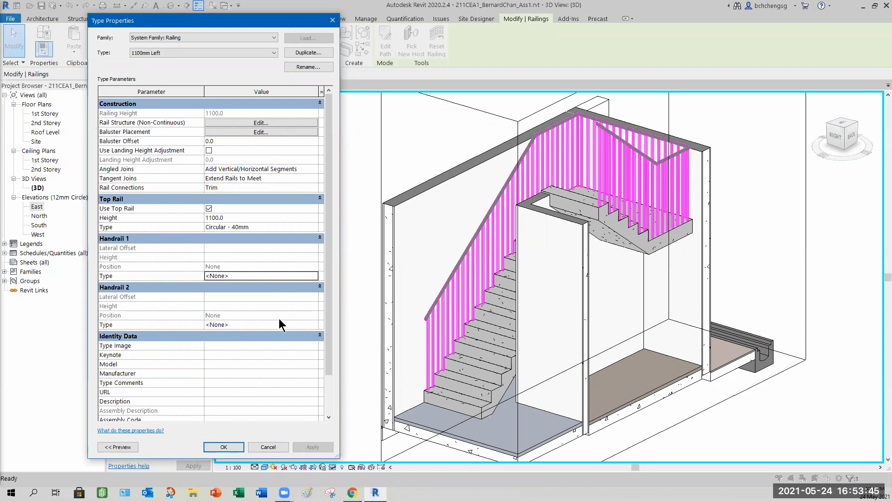
- Set Handrail 1 to Pipe – Wall Mount with a Wall beginning extension of length 300
mouse_move(123, 263)
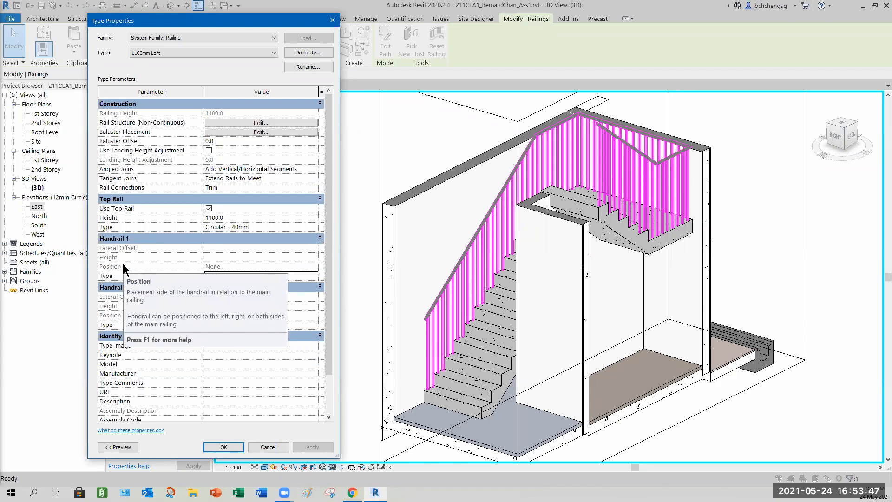
left_click(314, 277)
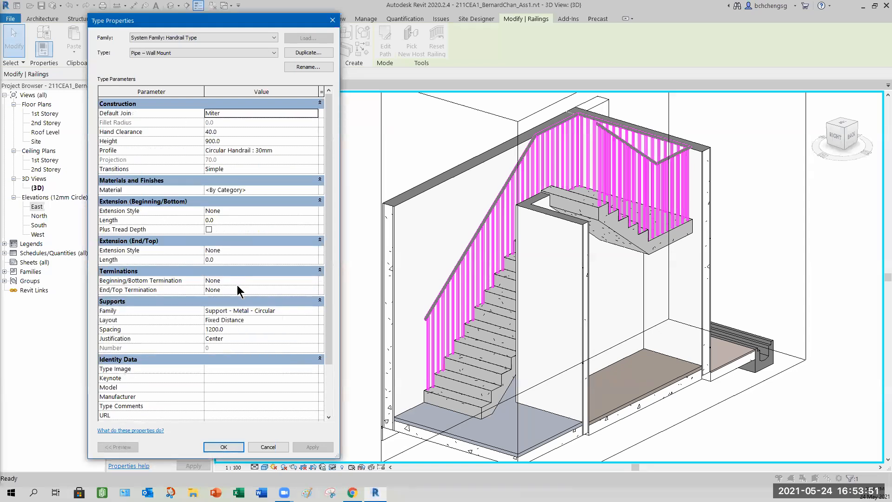
mouse_move(112, 211)
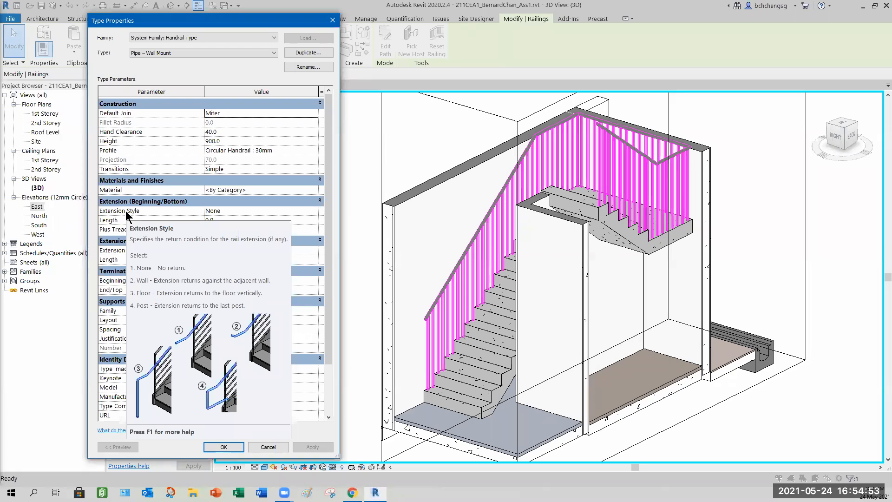
left_click(258, 212)
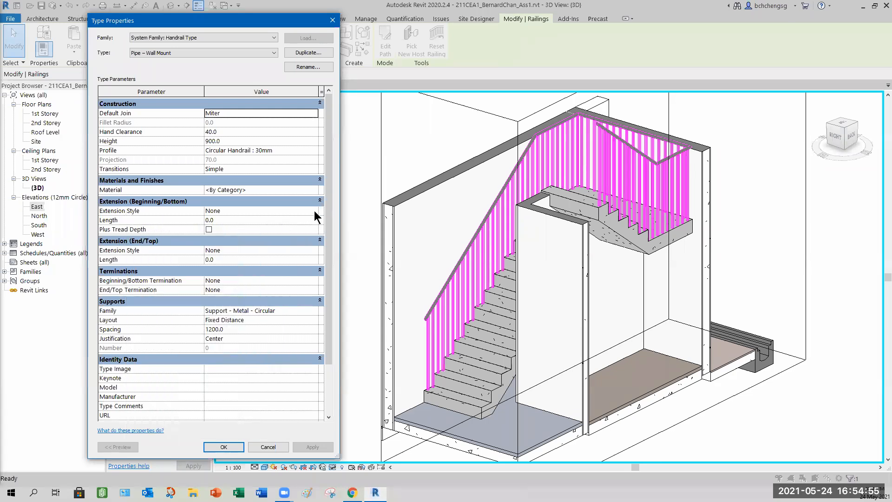
left_click(258, 211)
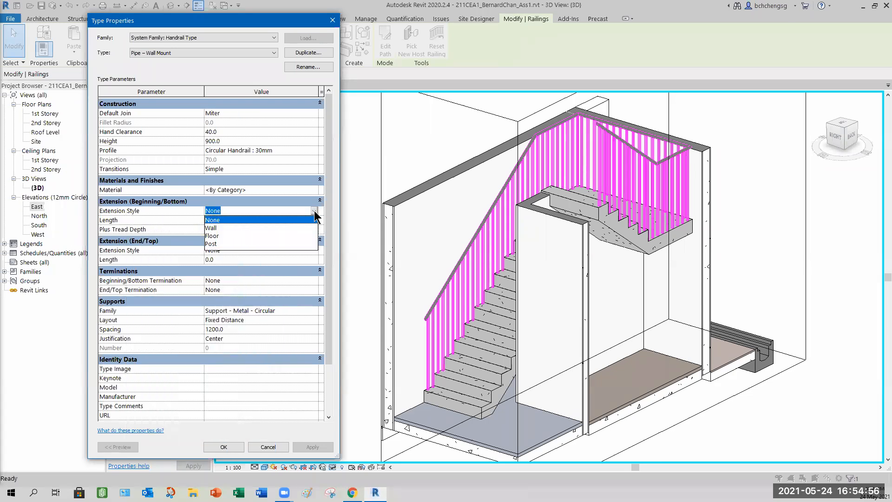
left_click(213, 228)
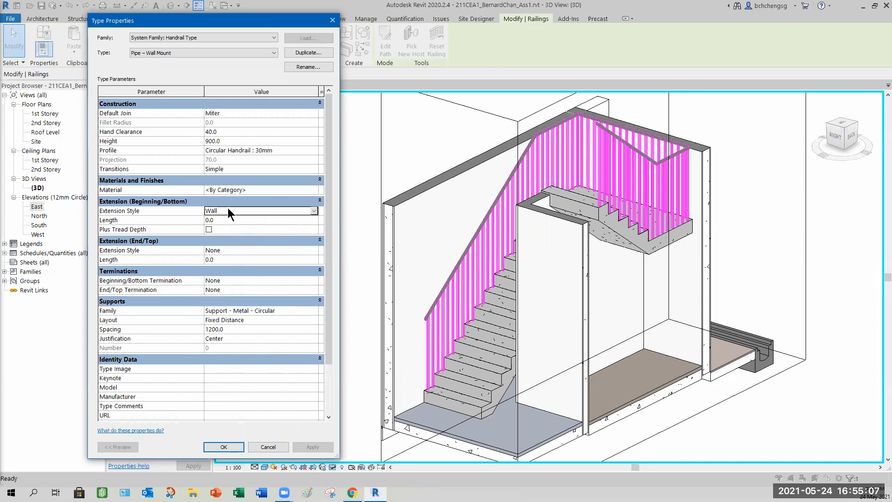
left_click(225, 219)
type("300")
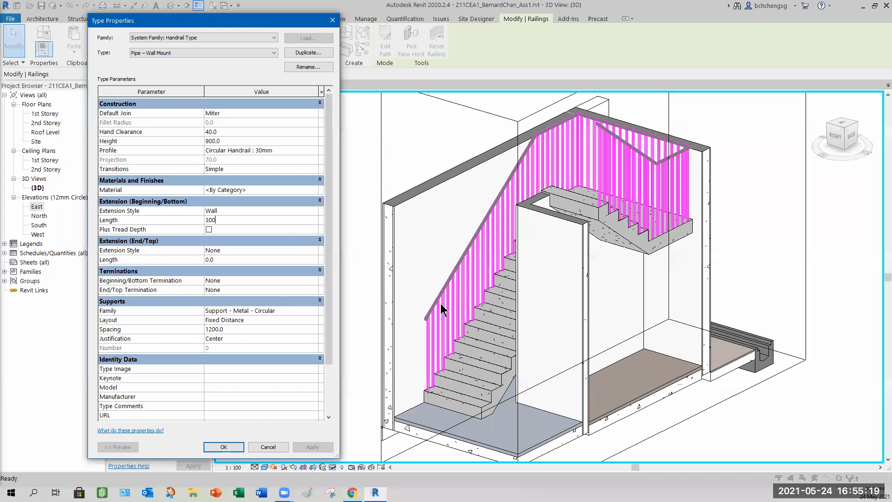
left_click(222, 449)
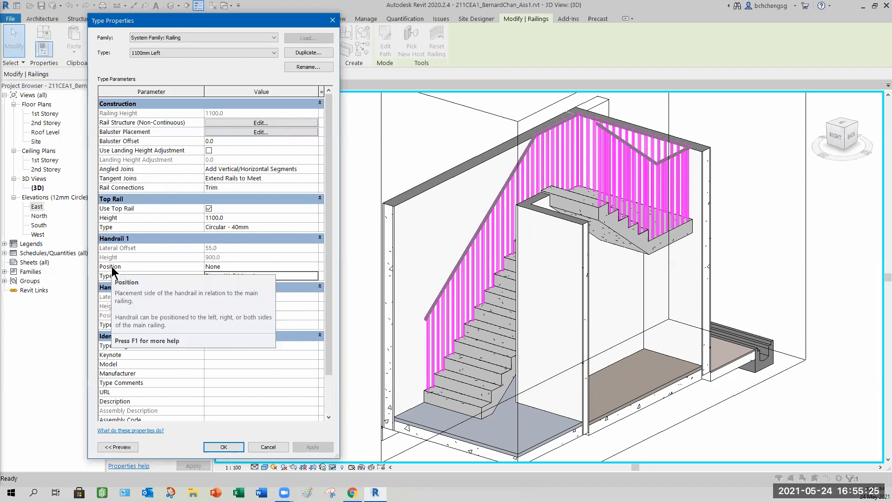
- Set Handrail 1's position to Left and confirm the railing type properties
left_click(315, 268)
left_click(314, 267)
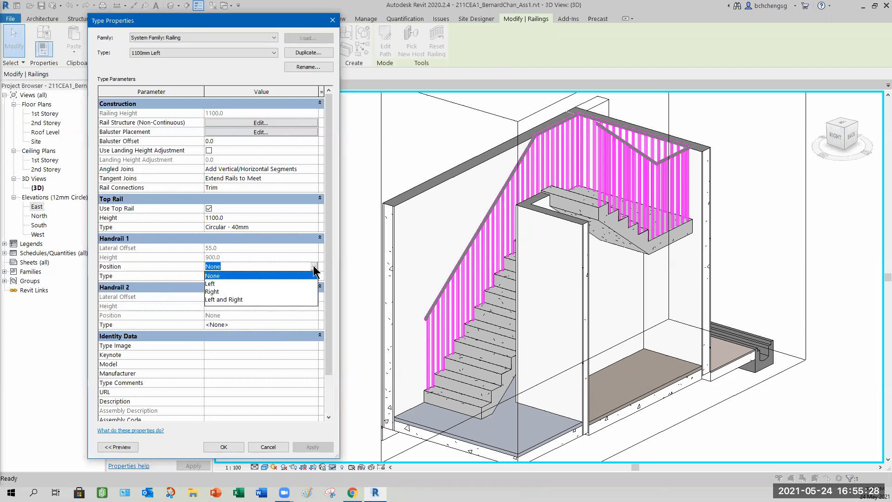
left_click(211, 284)
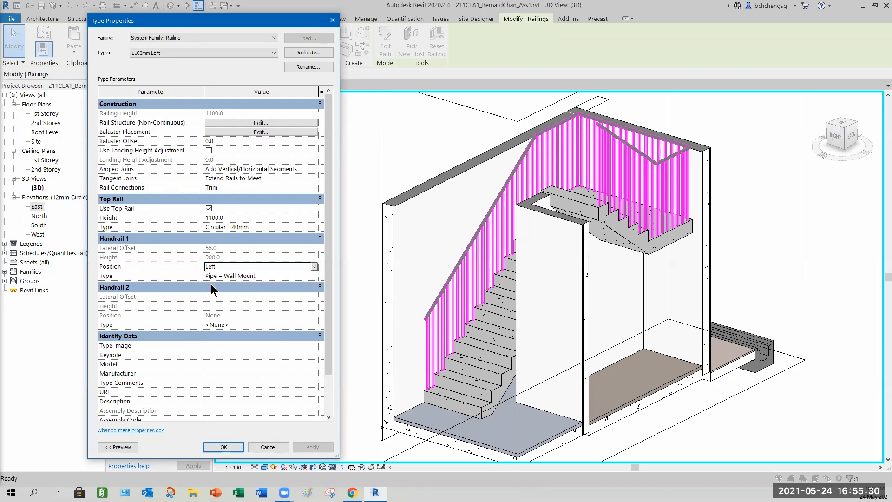
left_click(228, 447)
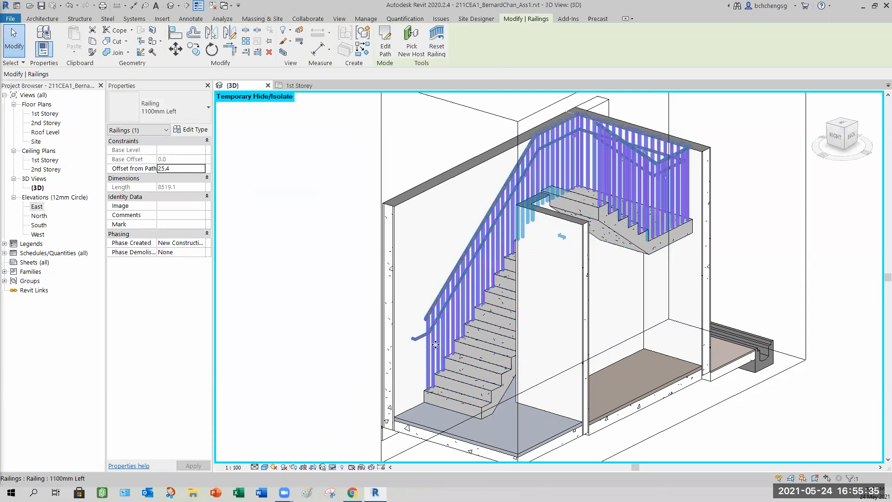
- Enable Plus Tread Depth on the Pipe – Wall Mount handrail's beginning extension and apply the change
middle_click_drag(442, 357, 440, 335, "shift")
middle_click_drag(420, 330, 375, 354, "shift")
scroll(429, 348, "up", 3)
scroll(514, 361, "down", 1)
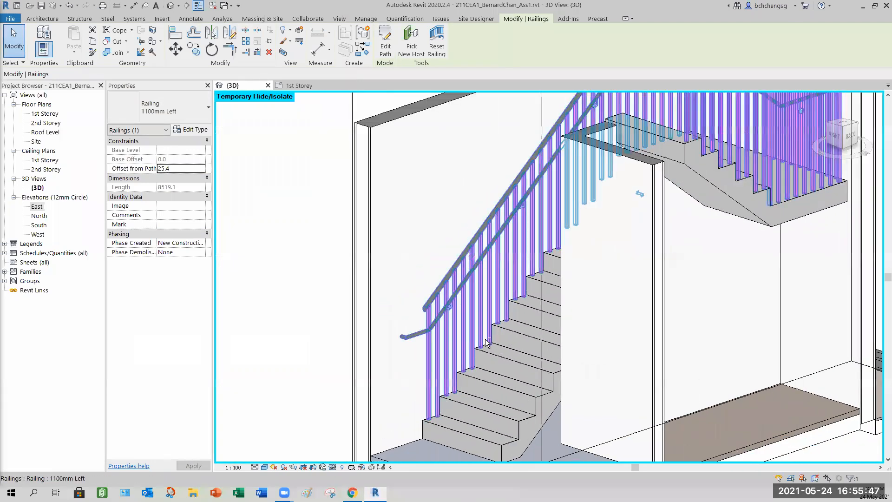
mouse_move(425, 253)
middle_mouse_down()
mouse_move(417, 248)
mouse_move(432, 280)
mouse_move(424, 270)
middle_mouse_up()
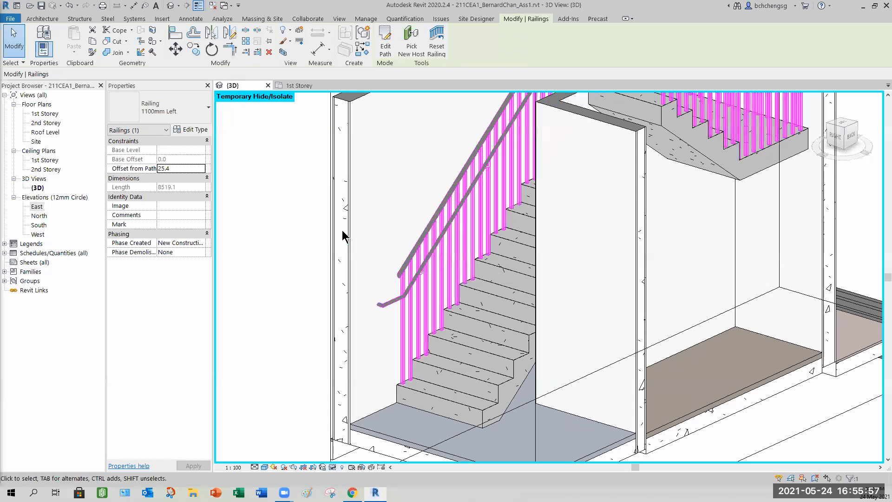
left_click(190, 132)
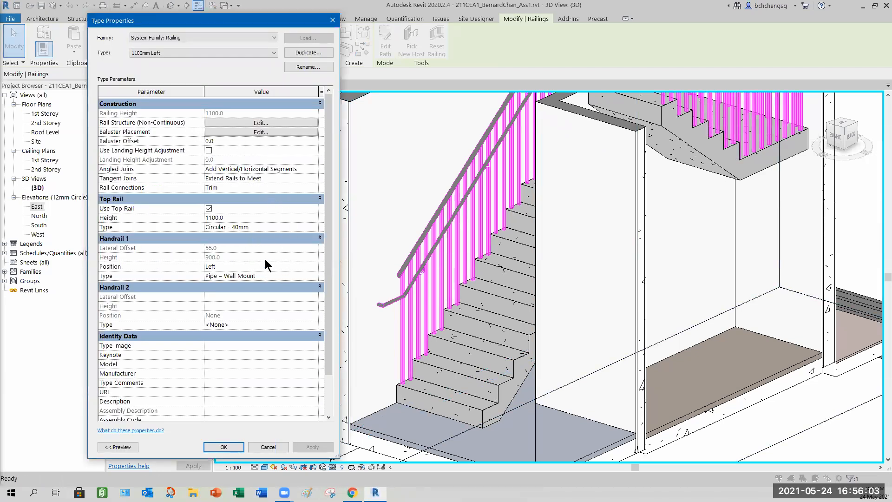
left_click(315, 277)
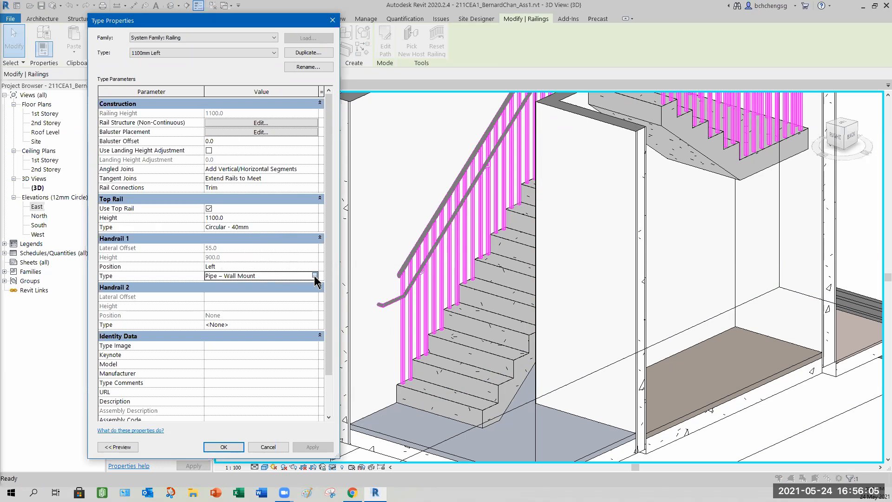
left_click(315, 277)
mouse_move(106, 236)
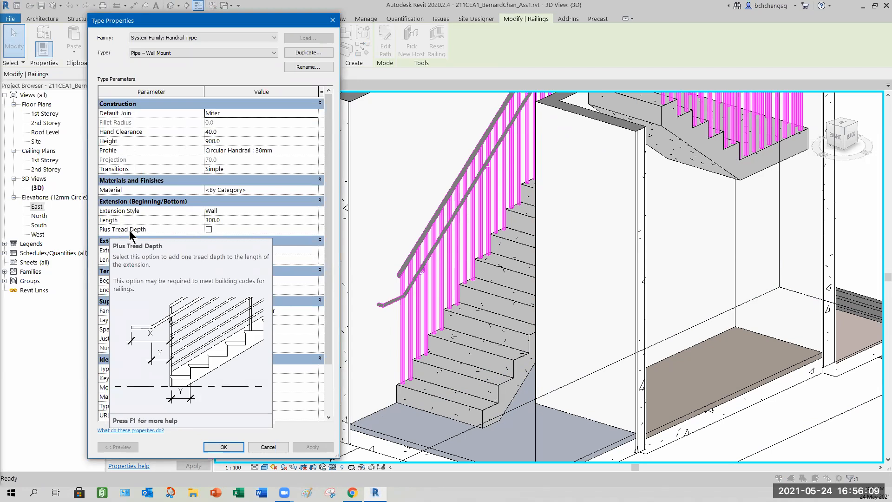
left_click(209, 230)
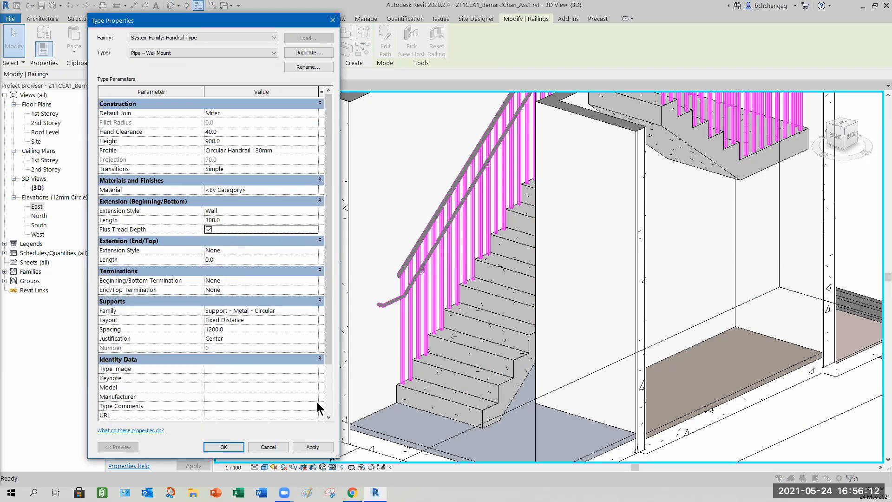
left_click(313, 447)
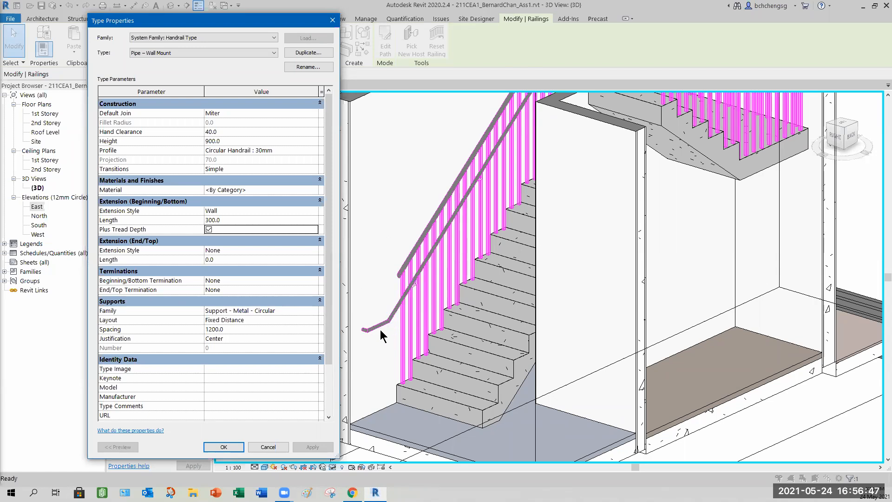
left_click(227, 447)
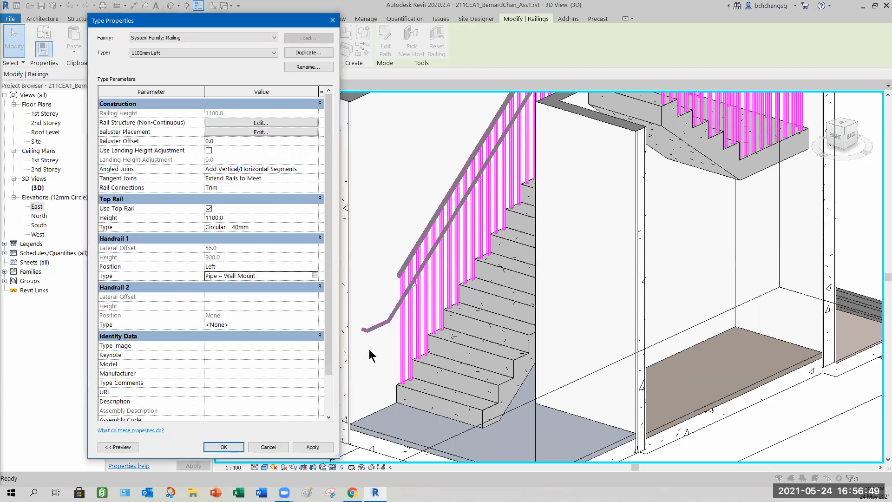
- Close the type properties and examine the handrail's beginning extension at the bottom of the stair
left_click(221, 448)
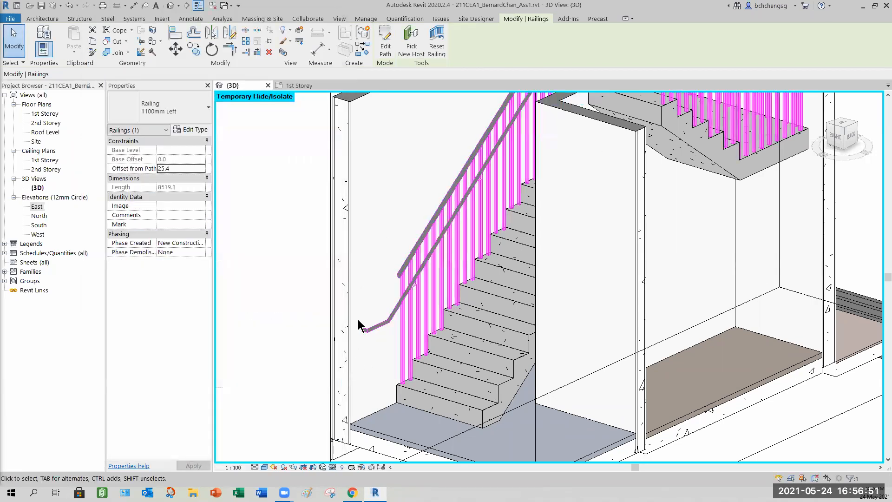
scroll(360, 323, "up", 6)
middle_click_drag(449, 374, 528, 348)
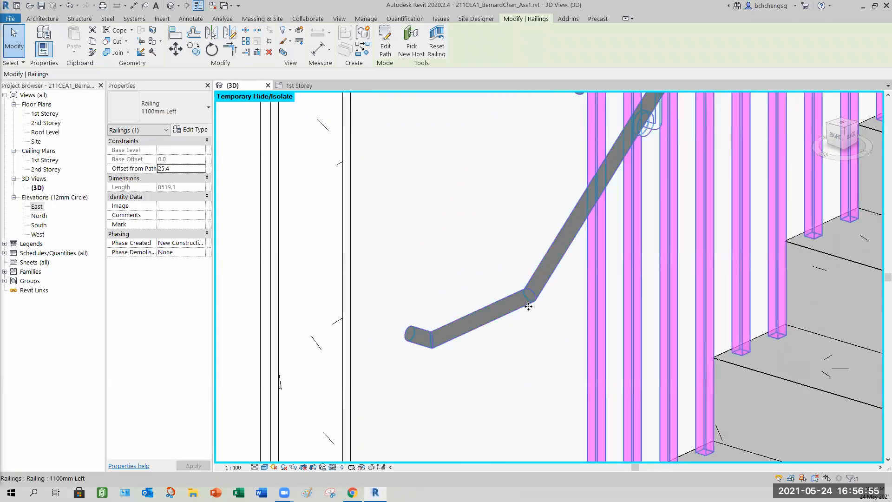
scroll(569, 322, "down", 4)
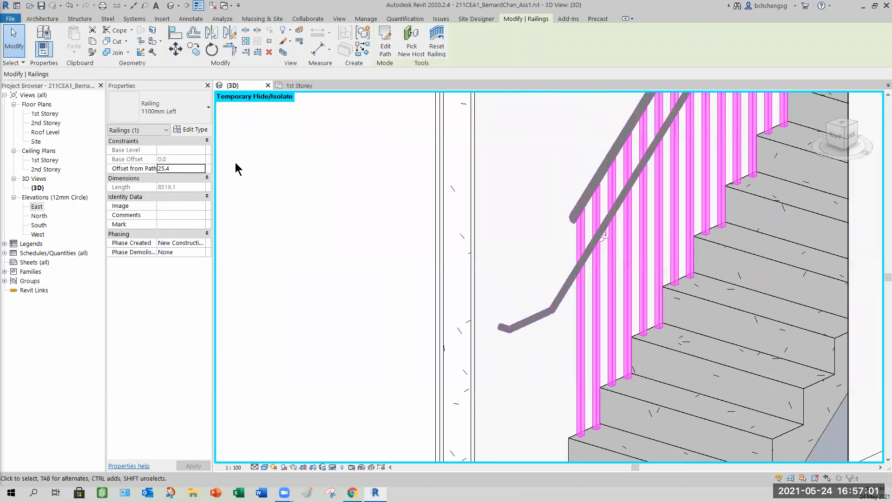
- Turn off Use Top Rail in the 1100mm Left railing type and apply, accepting the baluster warning
left_click(191, 129)
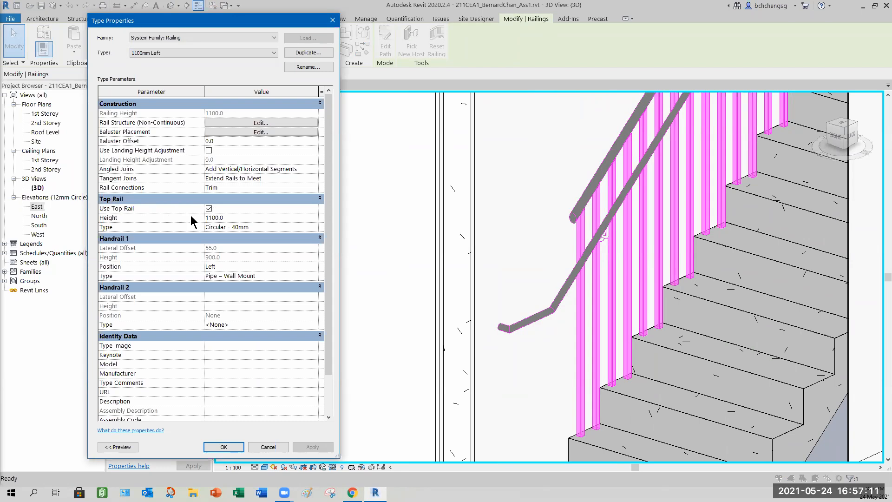
left_click(208, 209)
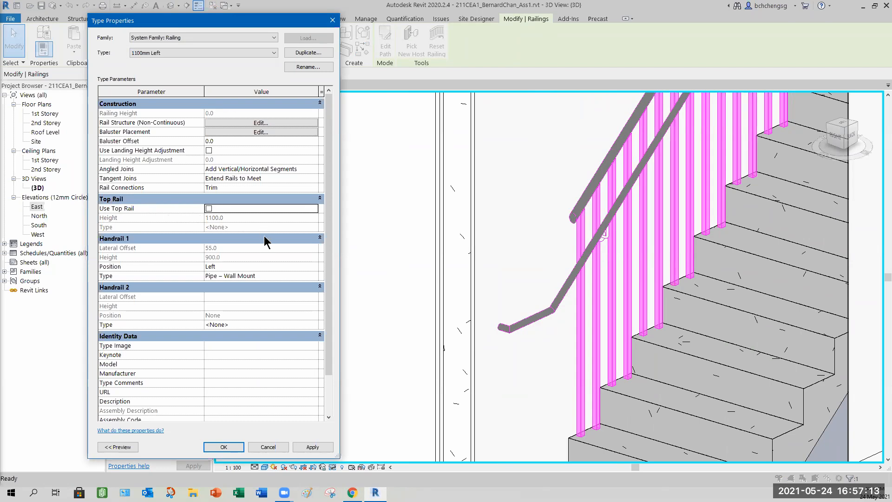
left_click(312, 447)
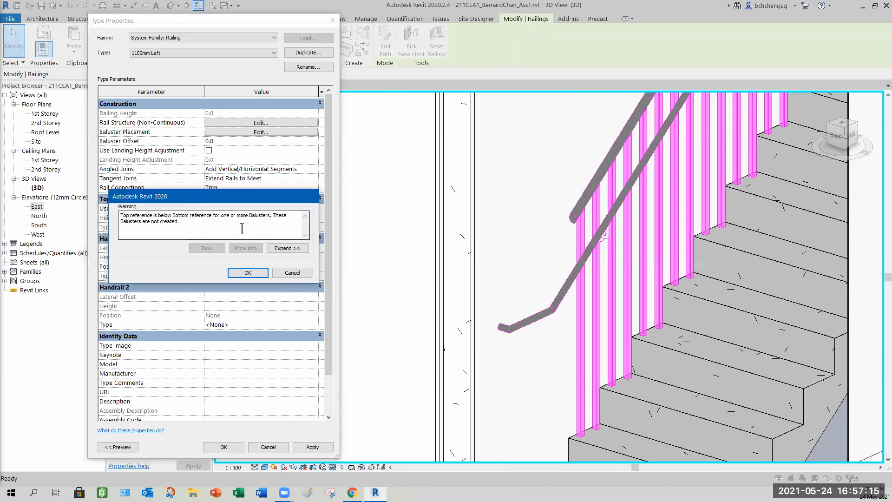
left_click(251, 273)
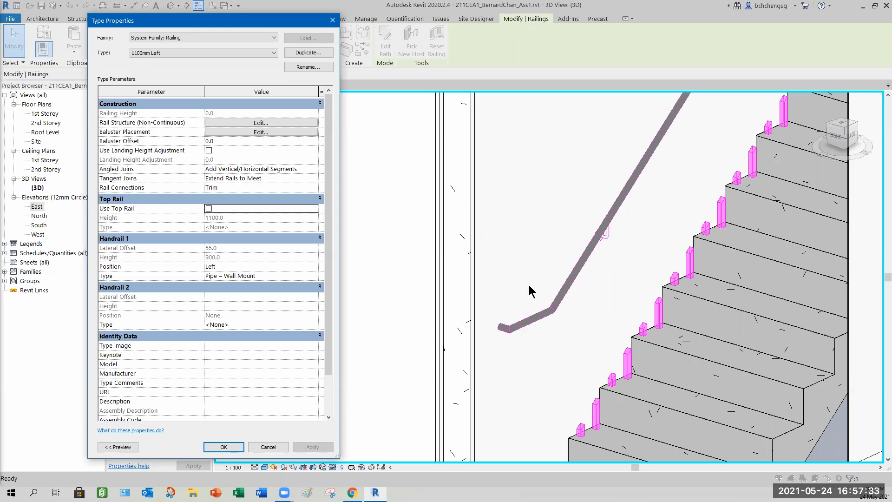
- Review the baluster placement settings, then close them and the type properties
mouse_move(103, 136)
left_click(257, 132)
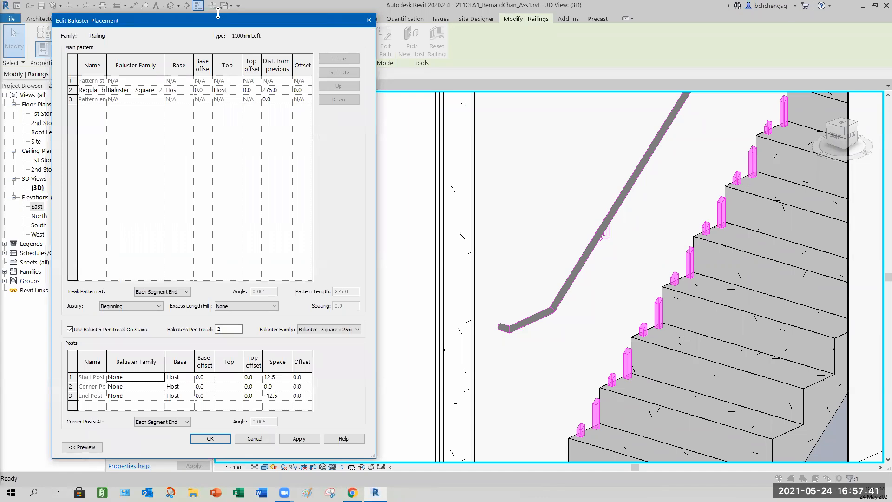
left_click_drag(218, 14, 218, 127)
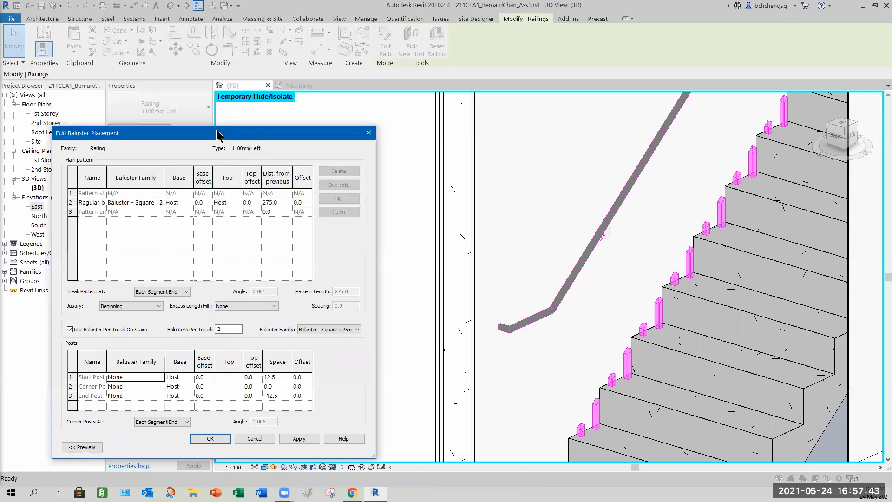
left_click_drag(219, 135, 228, 91)
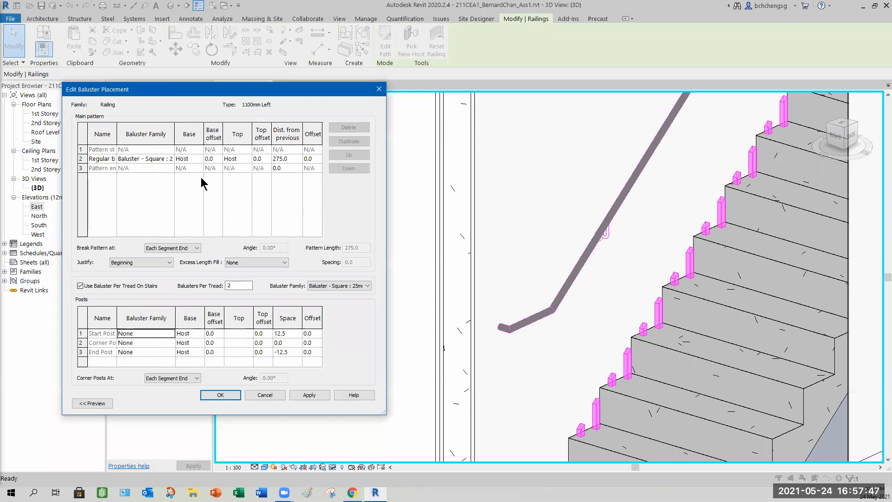
left_click(222, 395)
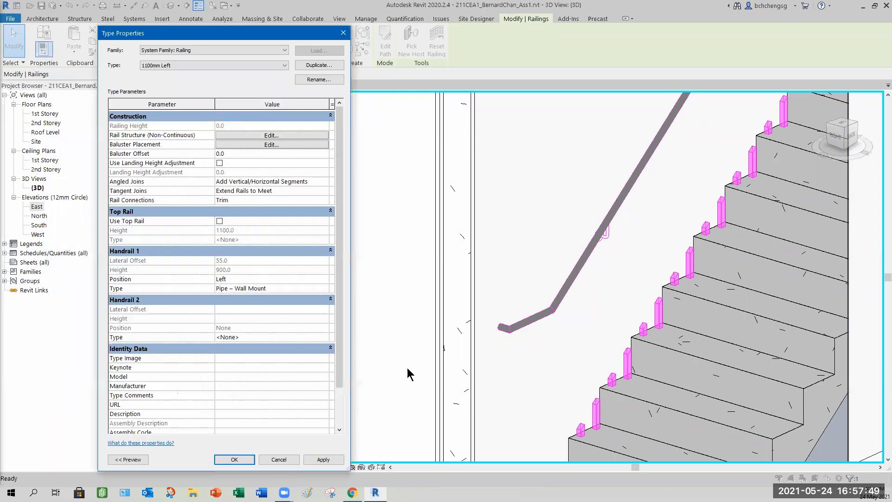
left_click(240, 460)
- Turn off Use Baluster Per Tread On Stairs in the baluster placement and apply, dismissing the warnings
scroll(504, 312, "down", 2)
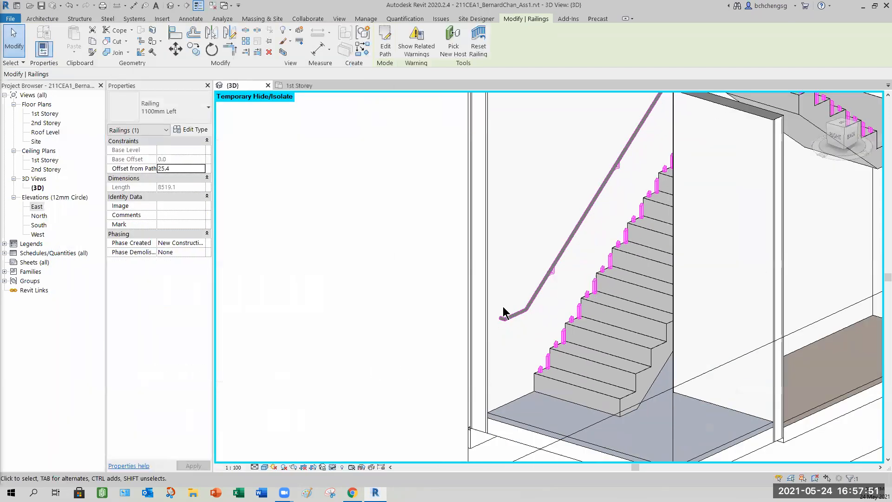
scroll(504, 313, "down", 3)
middle_click_drag(481, 313, 494, 354)
middle_click_drag(259, 191, 292, 203, "shift")
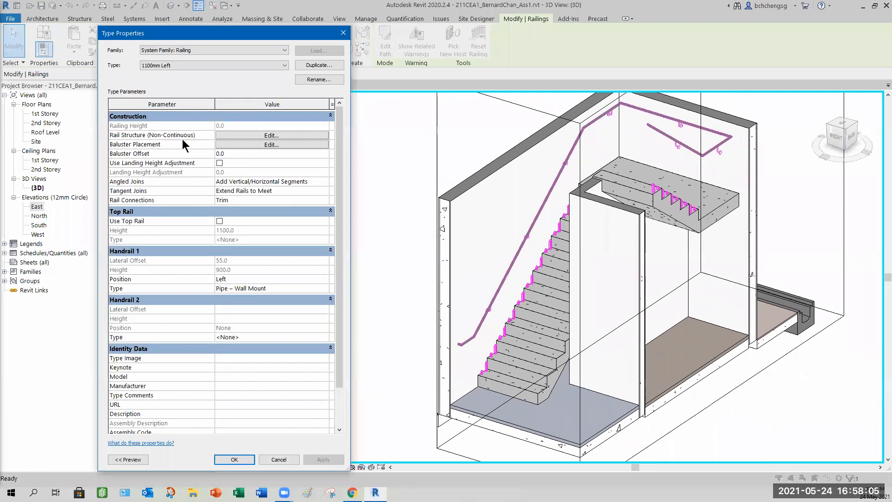
left_click(272, 144)
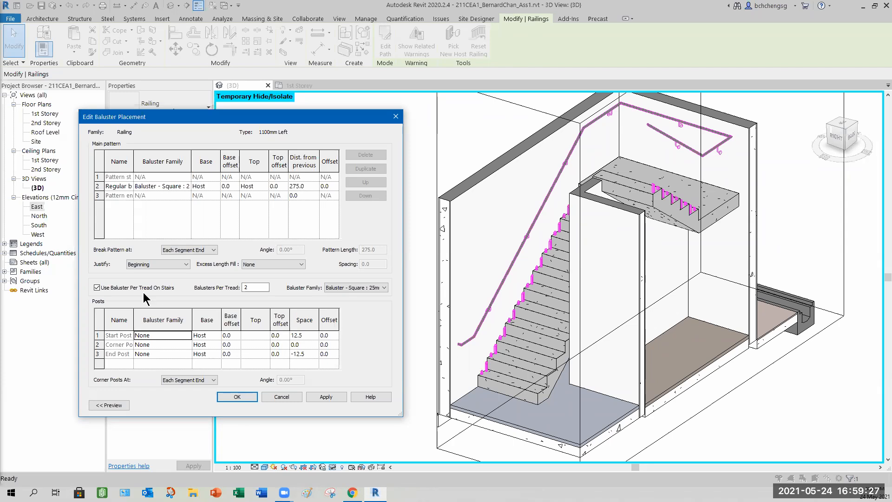
left_click(97, 288)
left_click(326, 397)
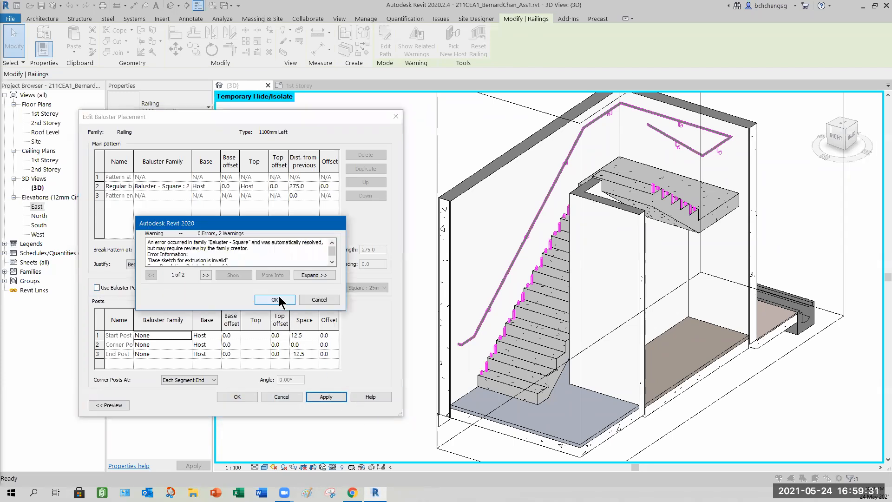
left_click(281, 301)
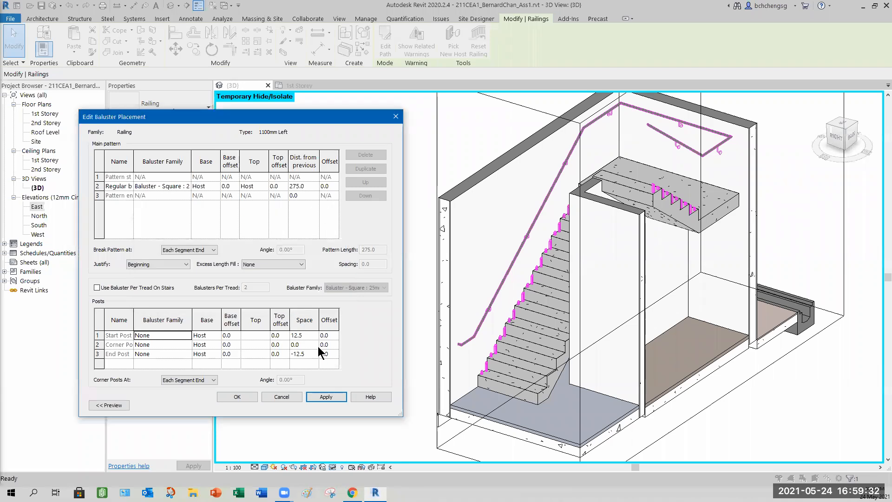
left_click(238, 398)
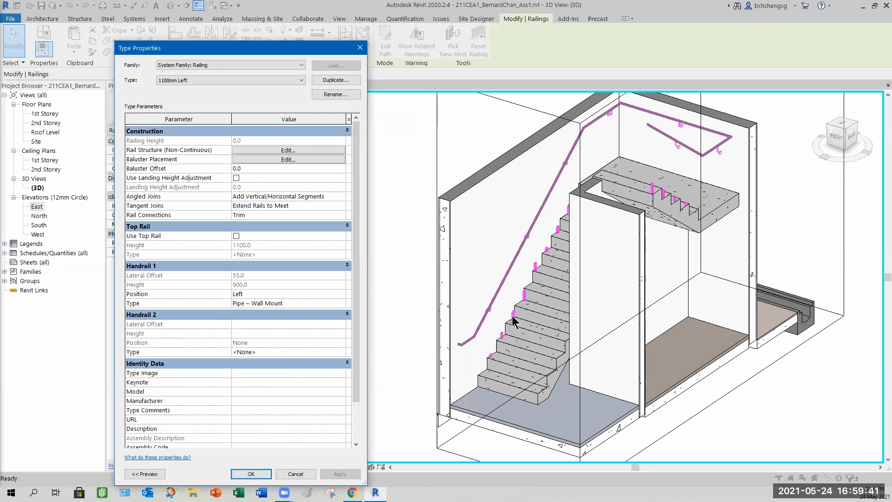
- Set the main pattern's regular baluster family to None and confirm the railing type properties
left_click(272, 159)
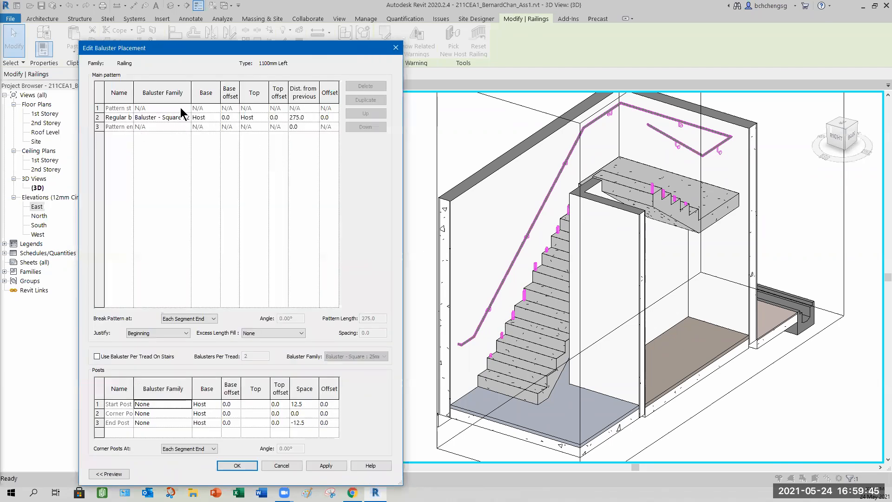
left_click(187, 118)
left_click(187, 117)
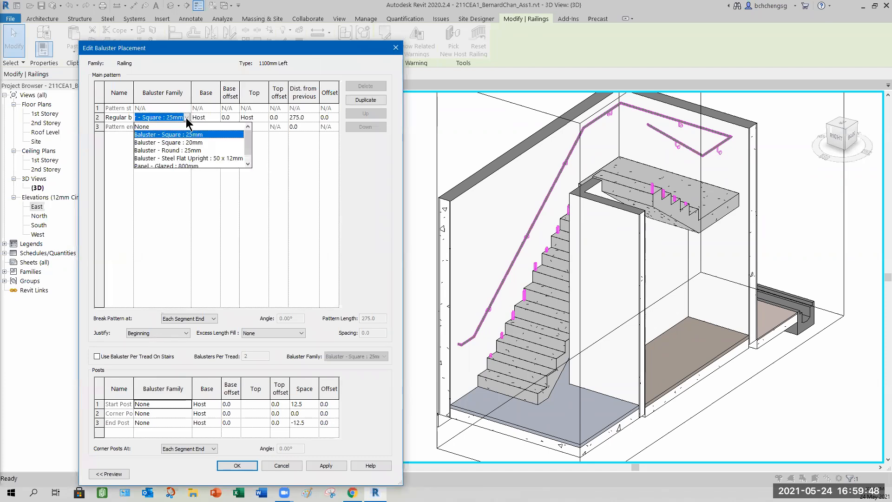
left_click(144, 127)
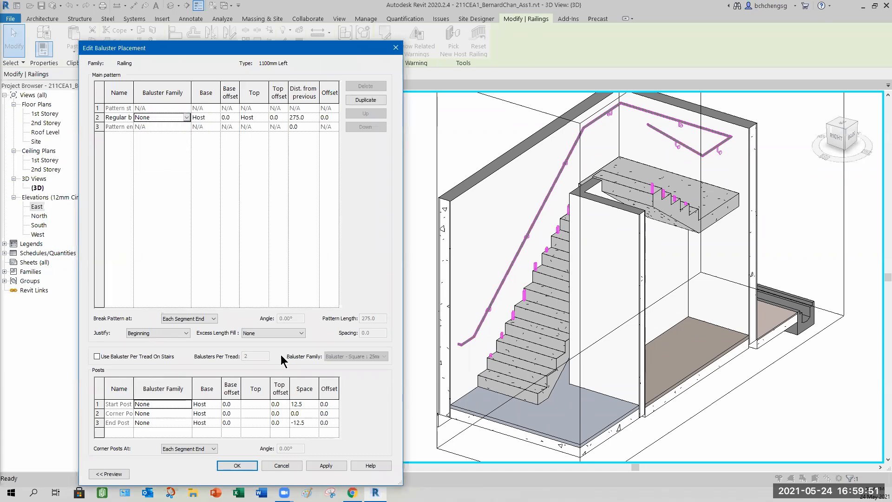
left_click(326, 466)
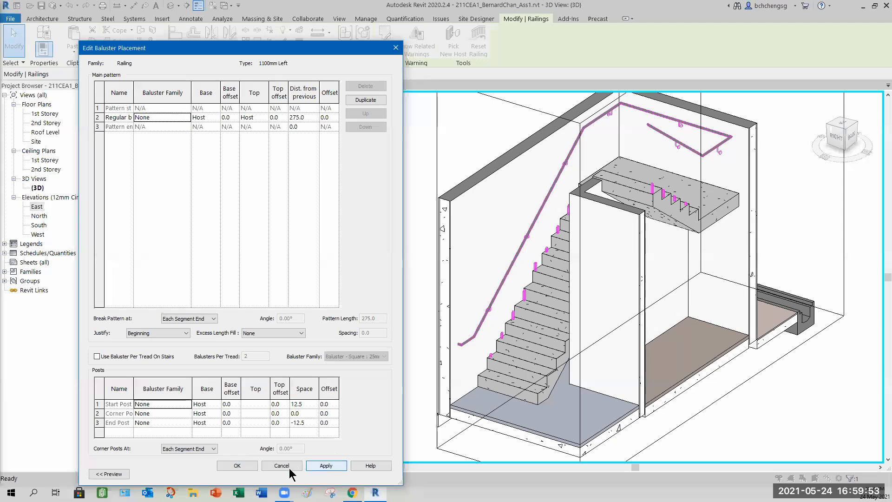
left_click(237, 466)
left_click(340, 474)
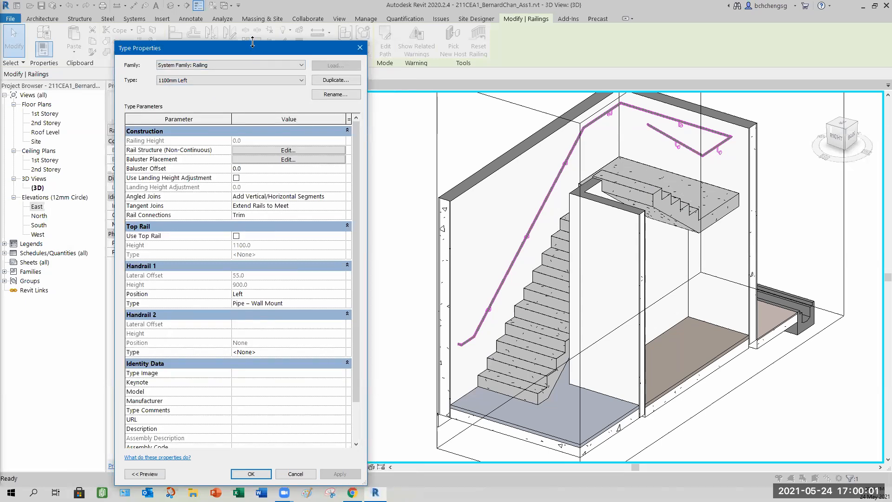
left_click_drag(252, 42, 242, 115)
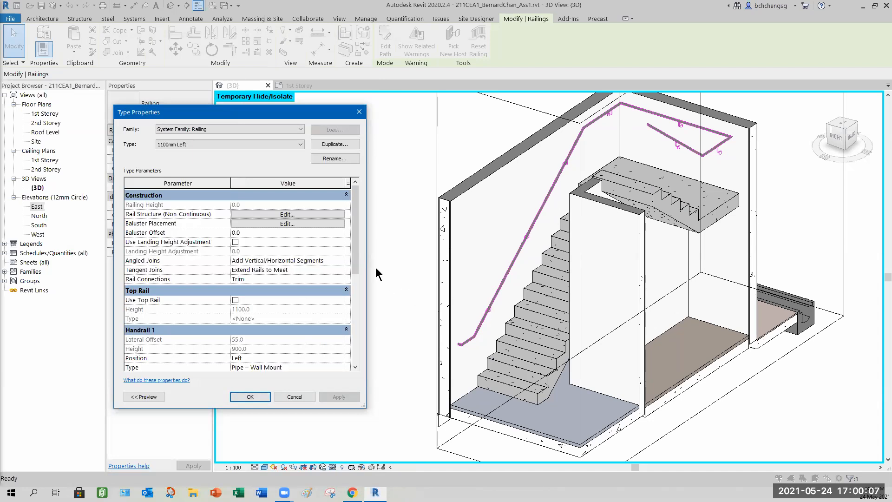
scroll(350, 273, "down", 2)
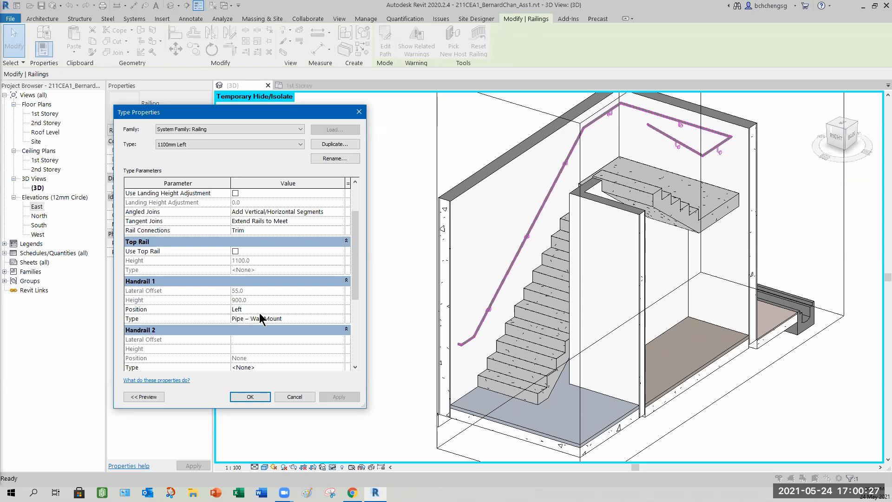
left_click(260, 396)
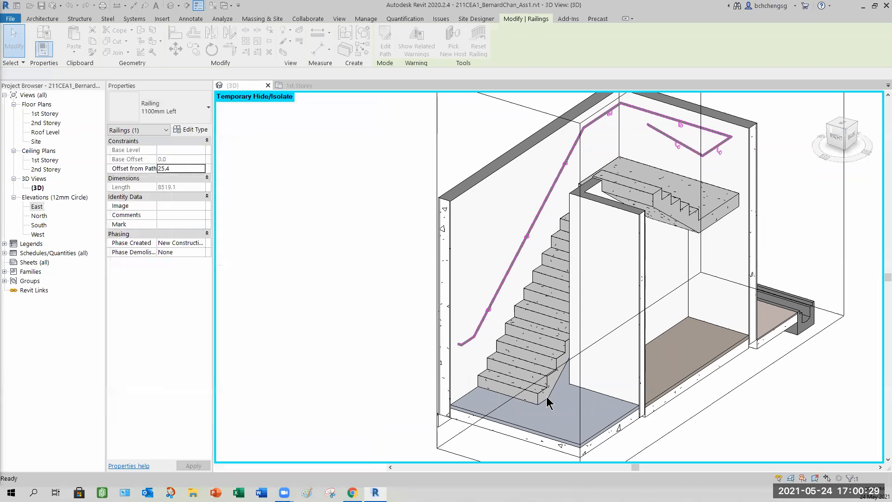
- Reset the temporary hide/isolate and examine the wall handrail's bottom end in the 3D view
left_click(333, 467)
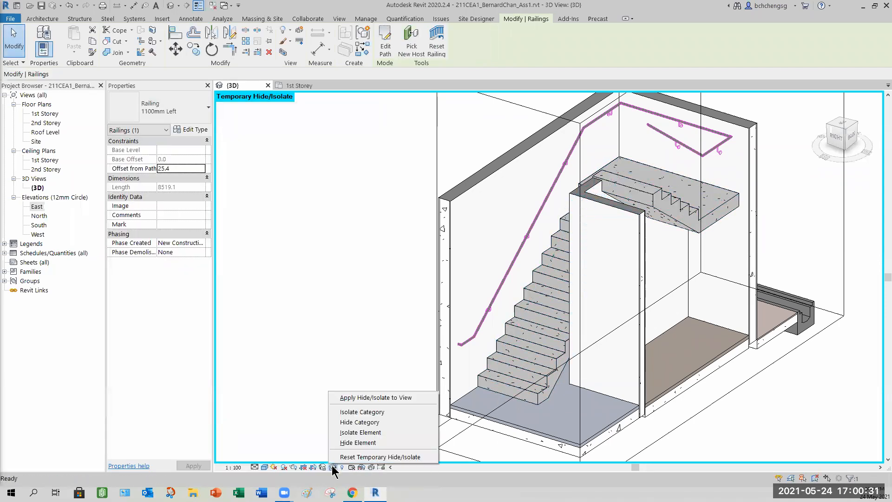
left_click(356, 456)
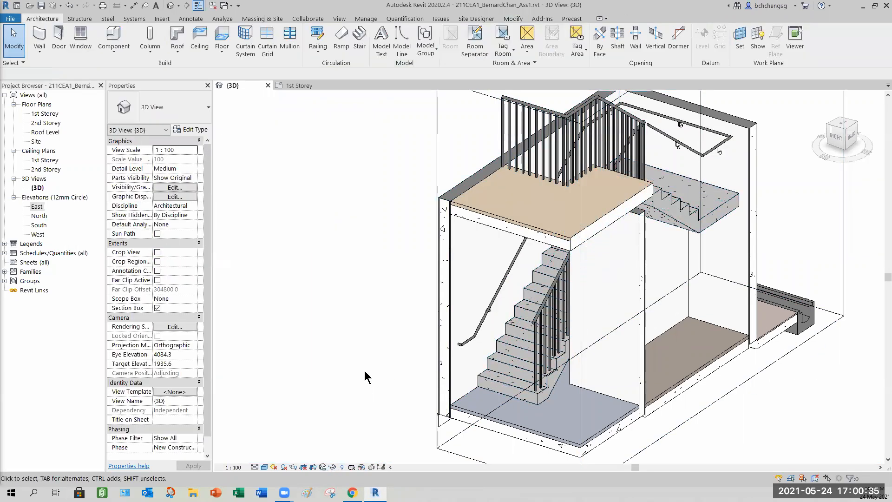
middle_click_drag(473, 389, 844, 137, "shift")
left_click(841, 135)
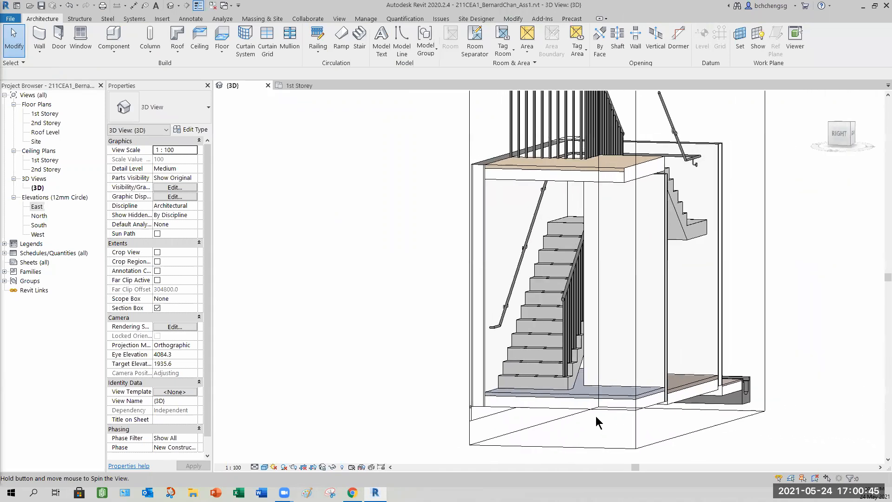
scroll(511, 310, "up", 6)
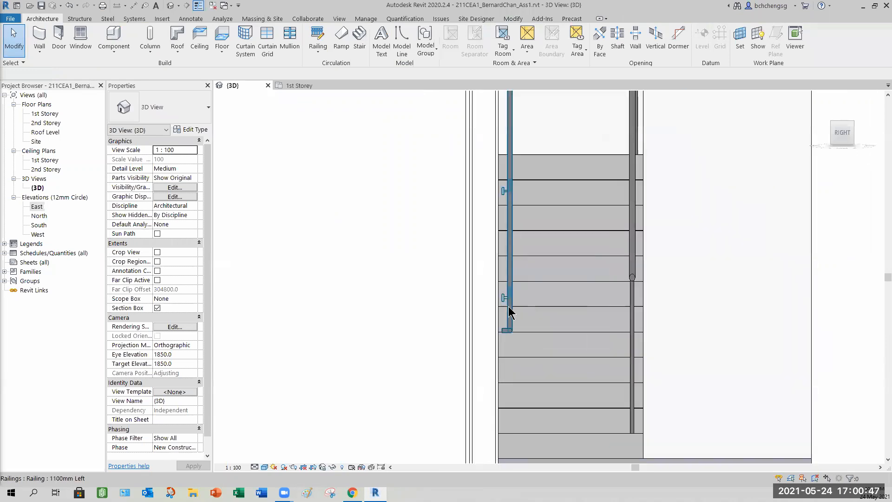
scroll(510, 311, "up", 2)
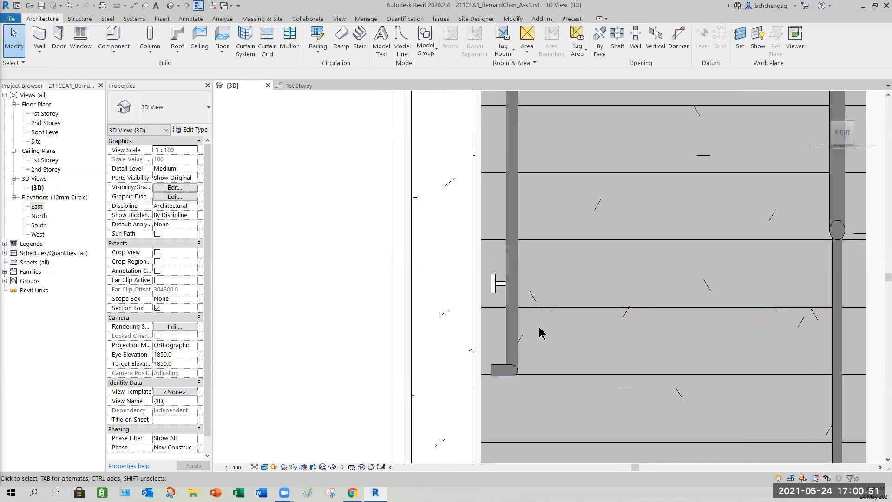
scroll(538, 333, "down", 4)
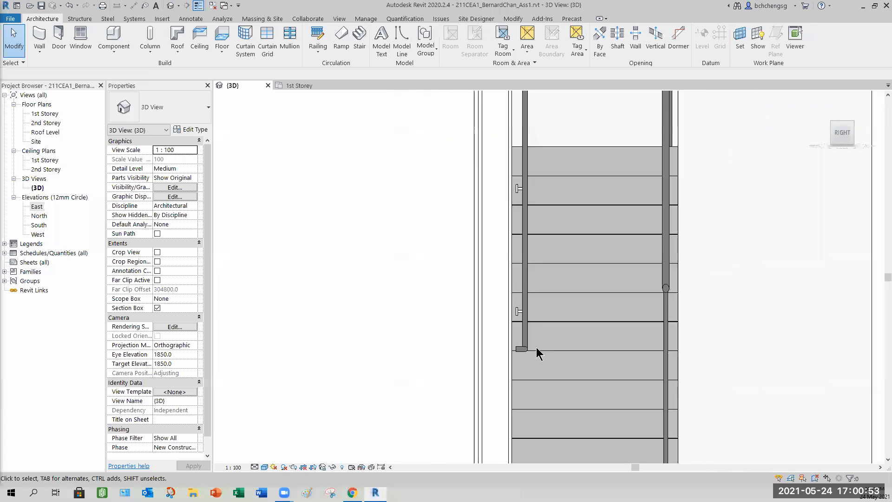
middle_click_drag(550, 359, 475, 363, "shift")
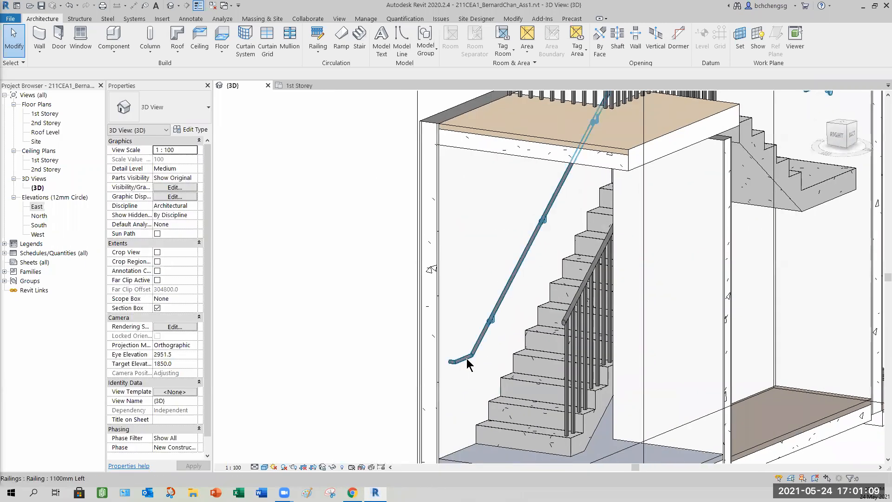
- Open the wall handrail's type and set its default join to Fillet with a 50 mm fillet radius, then apply
left_click(476, 363)
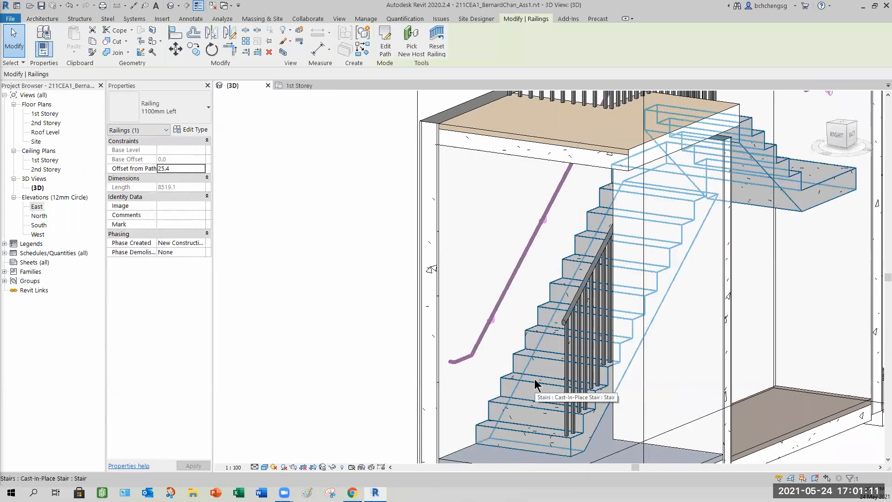
left_click(193, 128)
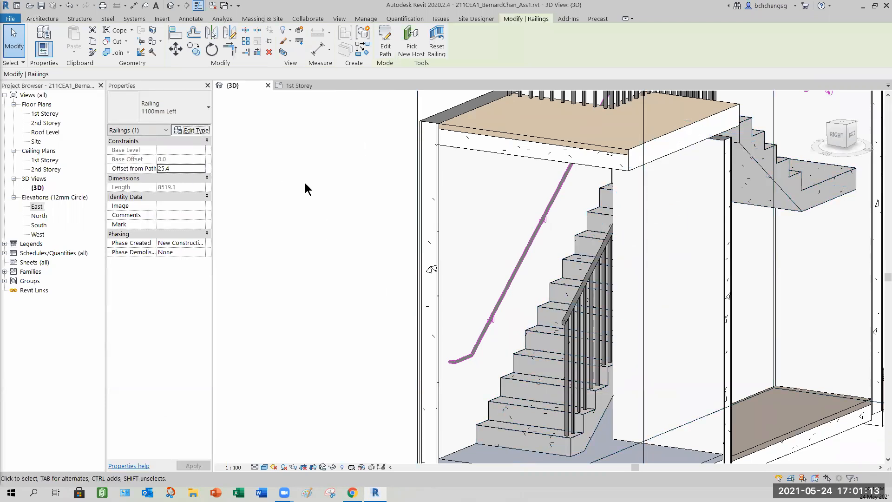
left_click_drag(356, 244, 351, 288)
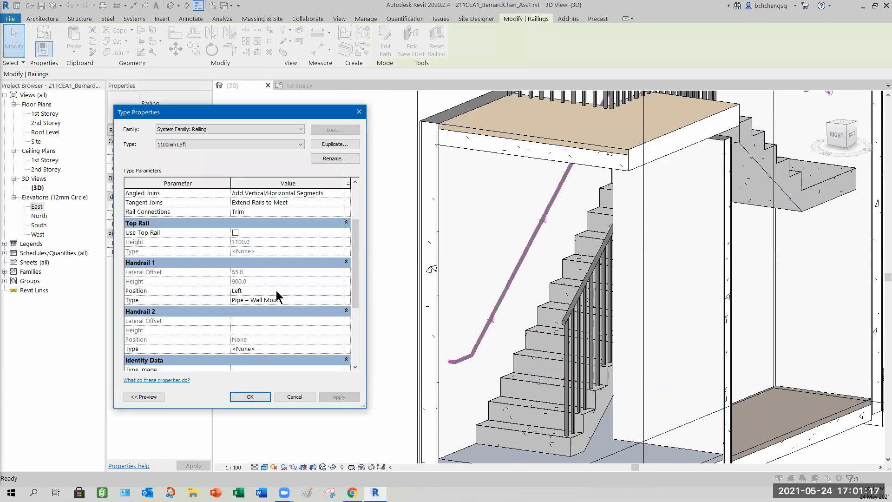
left_click(342, 301)
left_click(341, 300)
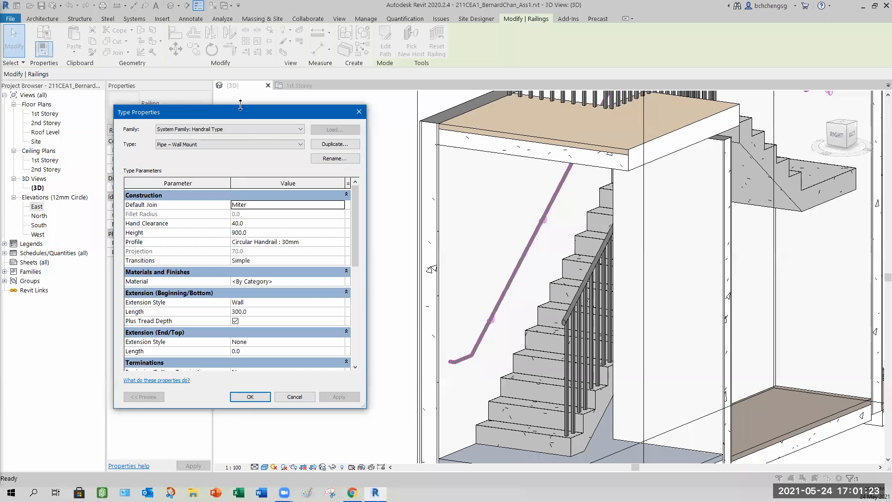
left_click_drag(241, 106, 241, 42)
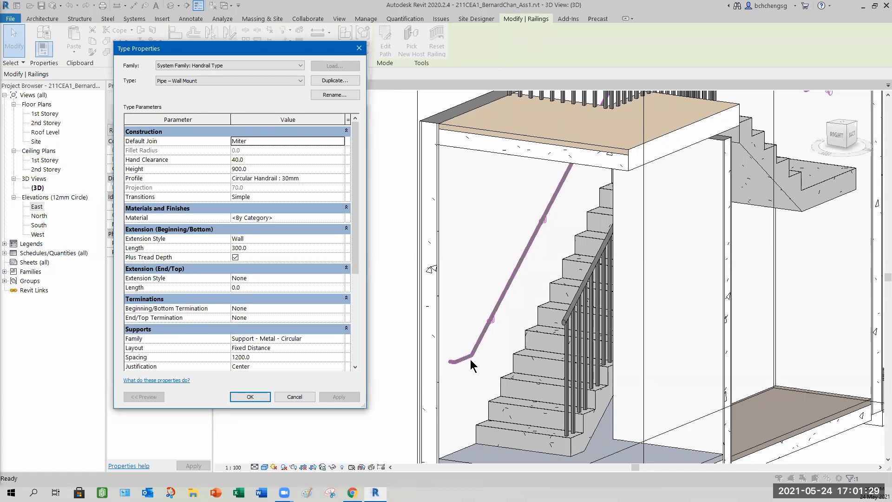
left_click(341, 142)
left_click(237, 158)
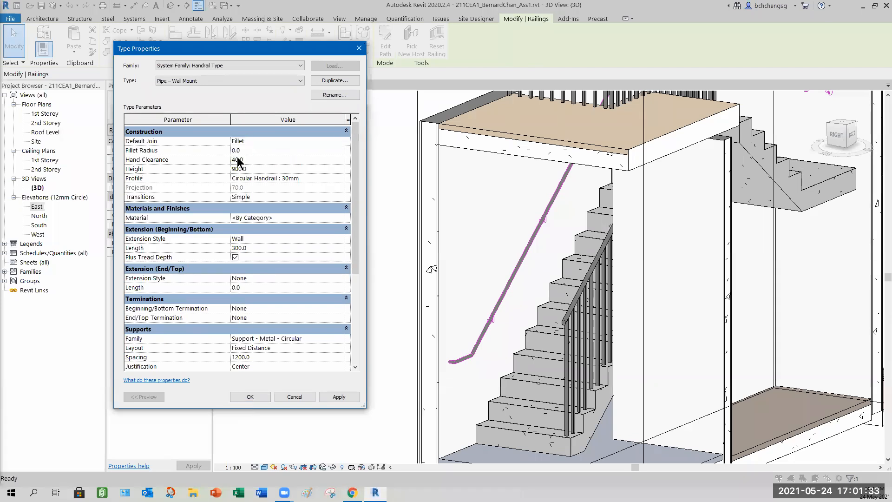
left_click(251, 151)
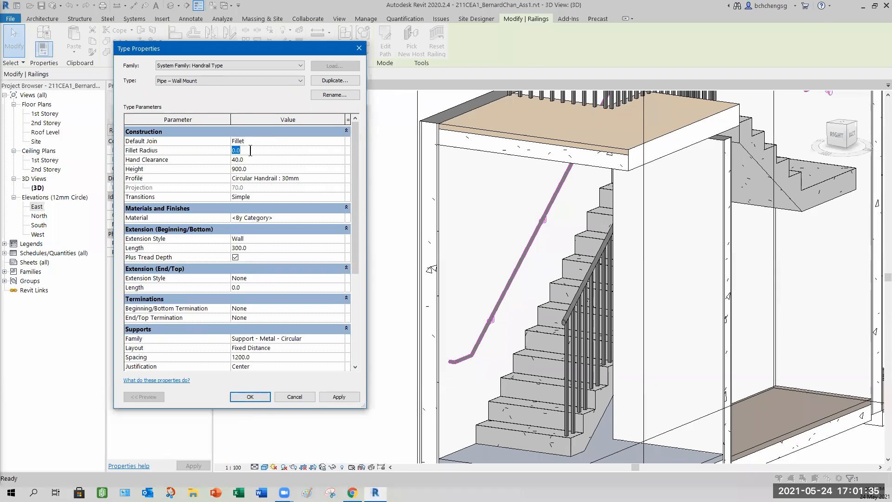
type("50")
left_click(339, 397)
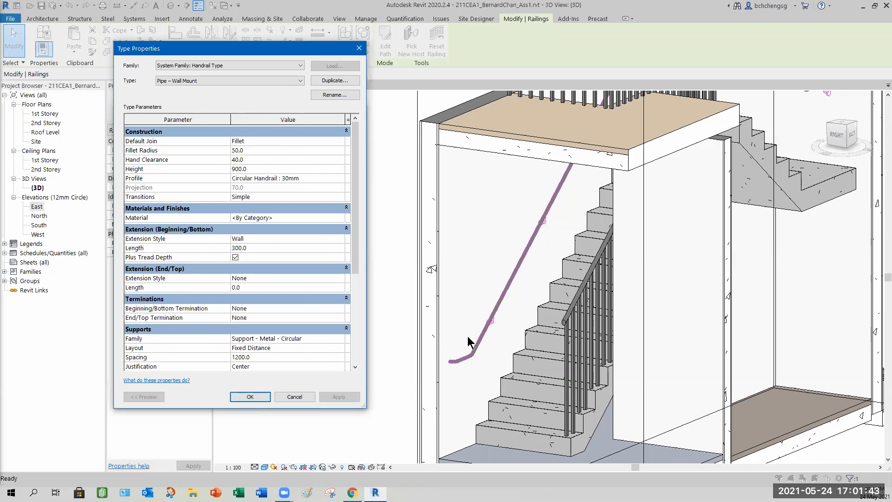
- Set the handrail's beginning/bottom termination to Termination - Wood - Rectangular and apply
left_click(257, 151)
left_click_drag(355, 198, 351, 233)
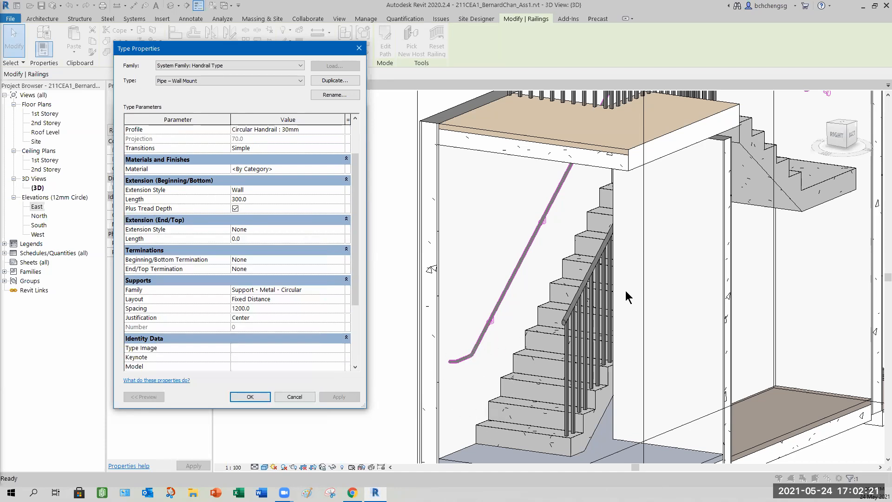
left_click(613, 309)
mouse_move(136, 227)
left_click(341, 259)
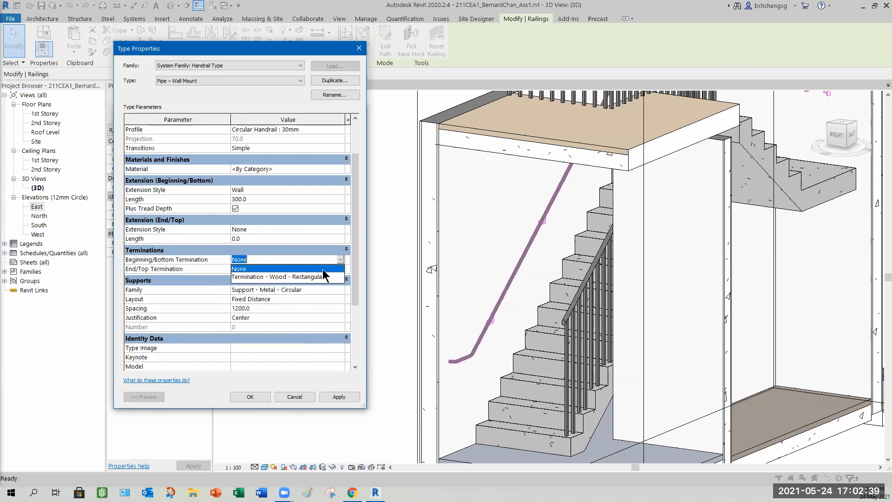
left_click(286, 277)
left_click(338, 398)
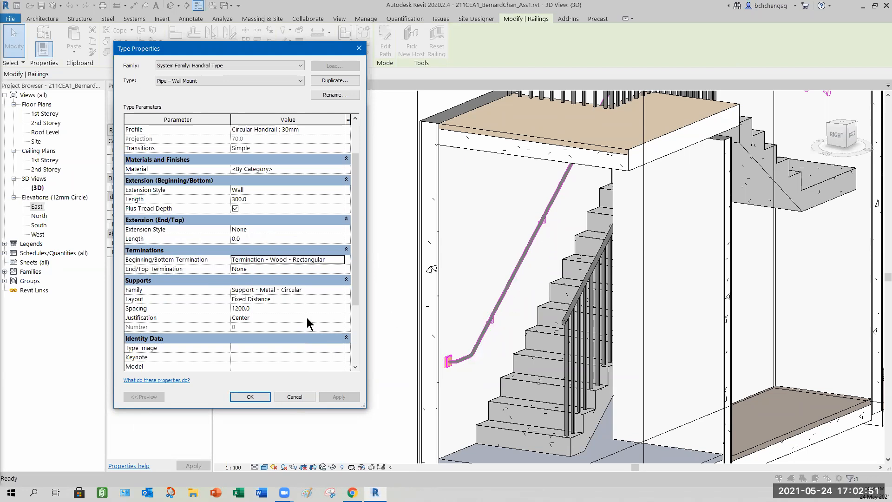
- Set the handrail support spacing to 1000 and confirm both the handrail and railing type properties
left_click(265, 308)
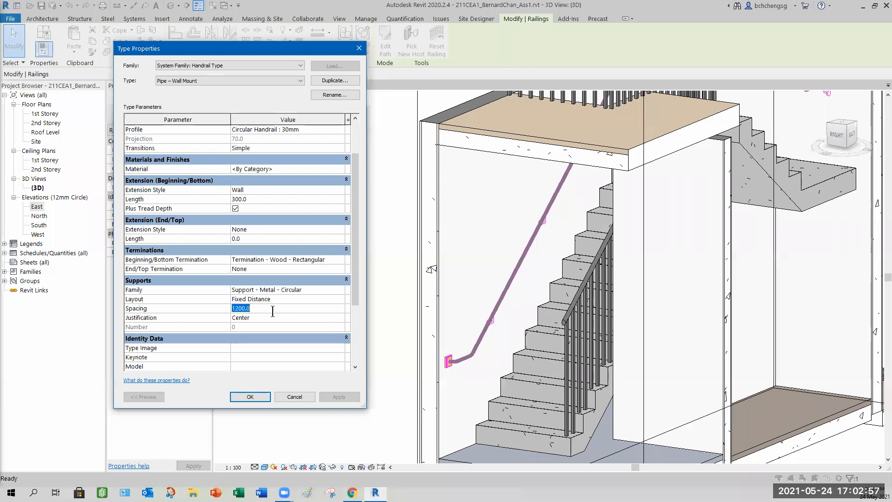
left_click(341, 290)
left_click(340, 289)
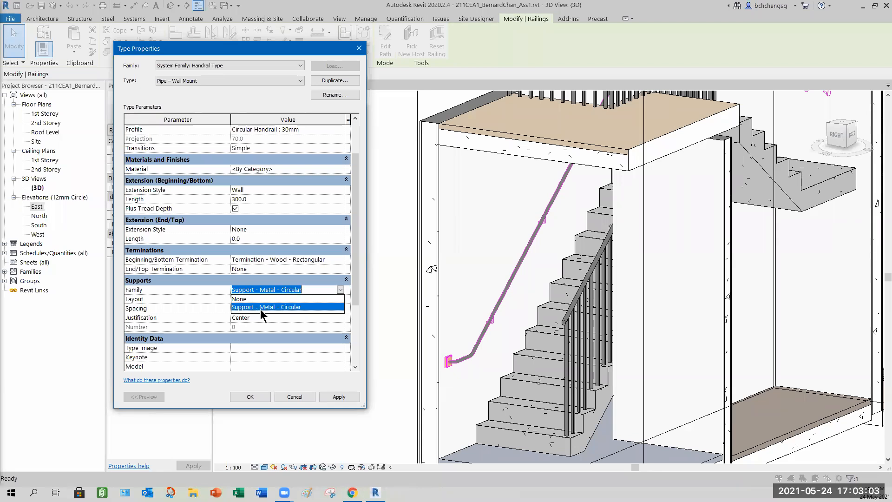
left_click(342, 290)
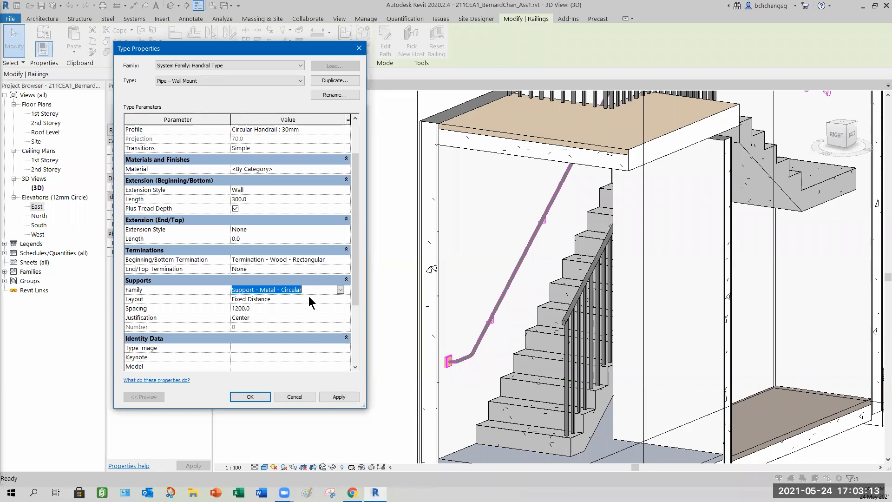
left_click(257, 307)
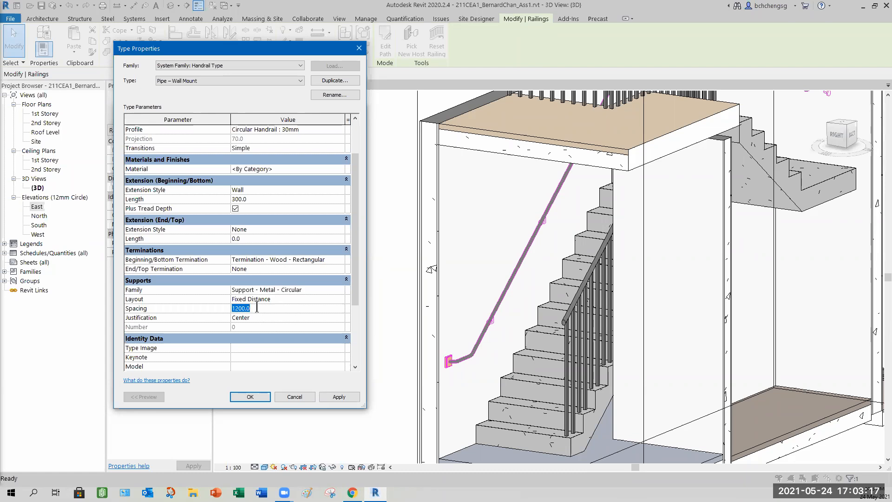
type("1000")
left_click(339, 396)
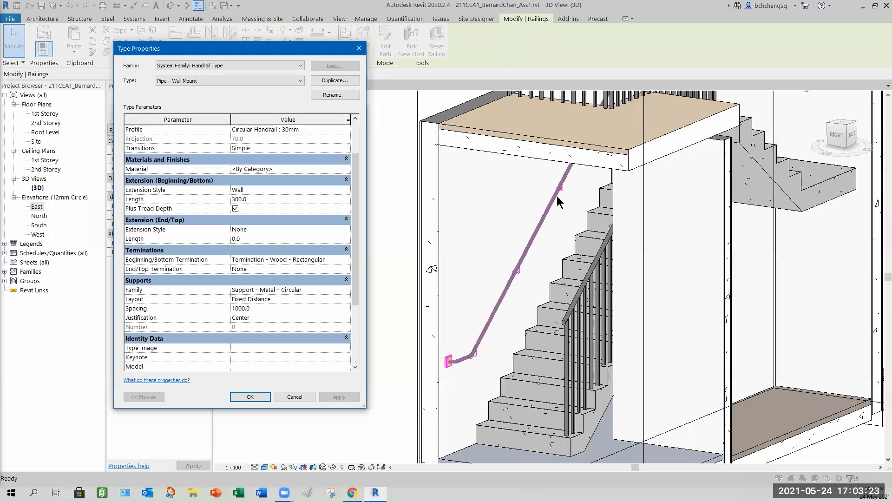
left_click(251, 398)
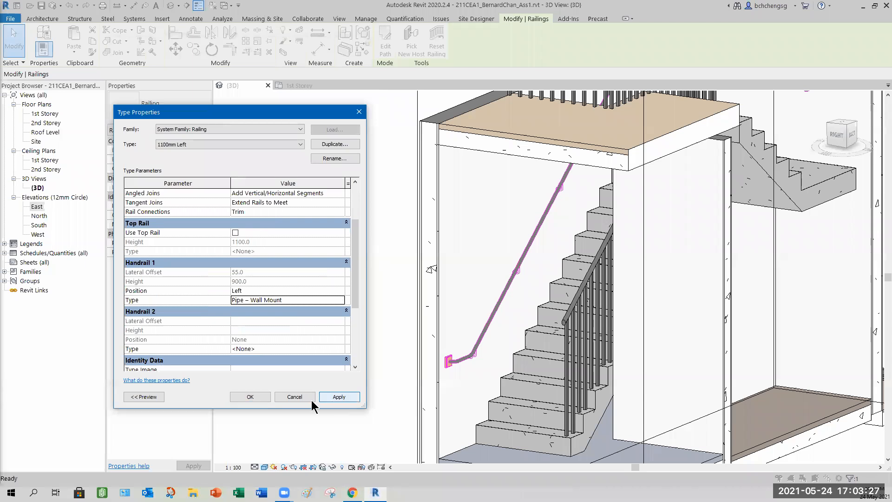
left_click(250, 397)
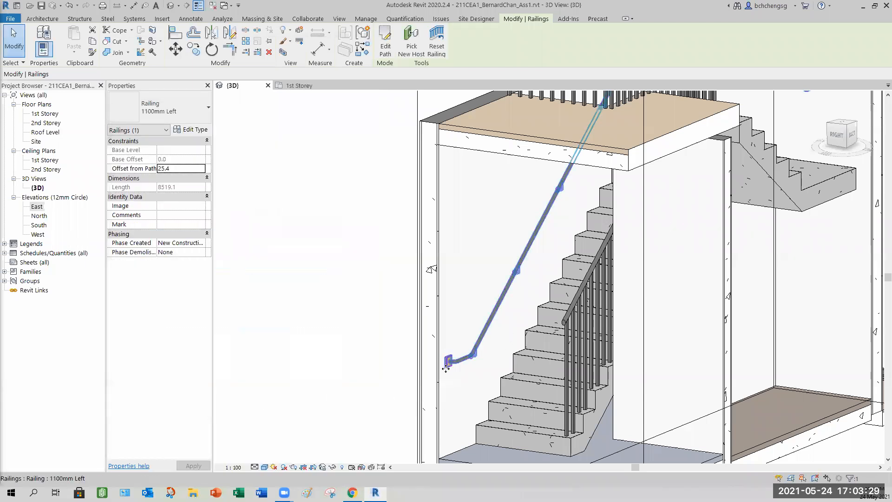
- Set the wall handrail's offset from path to 0.0 and apply
left_click(835, 139)
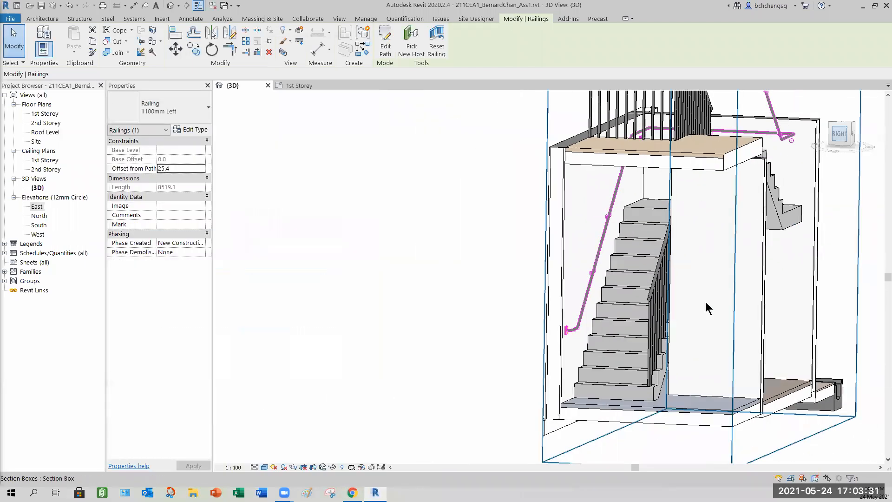
scroll(488, 398, "up", 6)
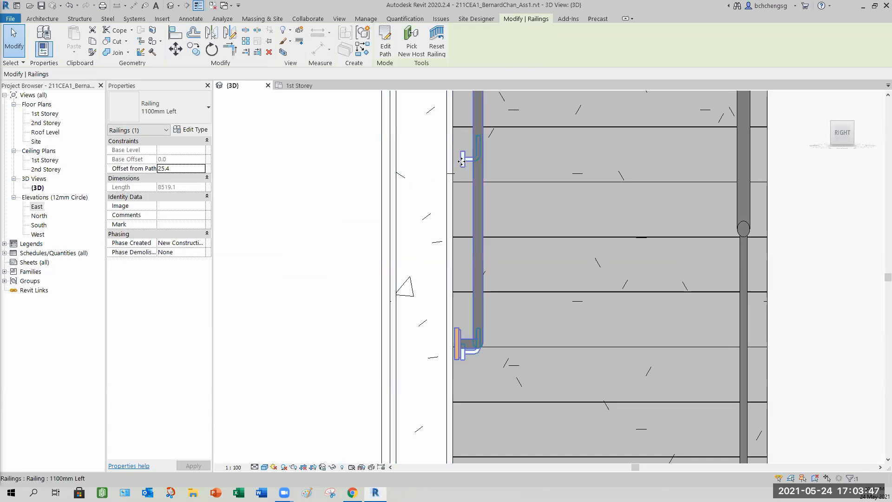
left_click(188, 169)
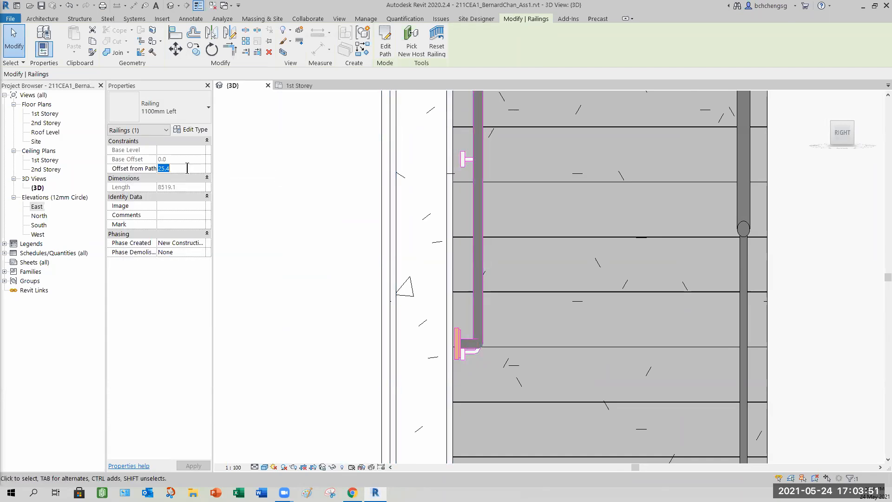
type("0.0")
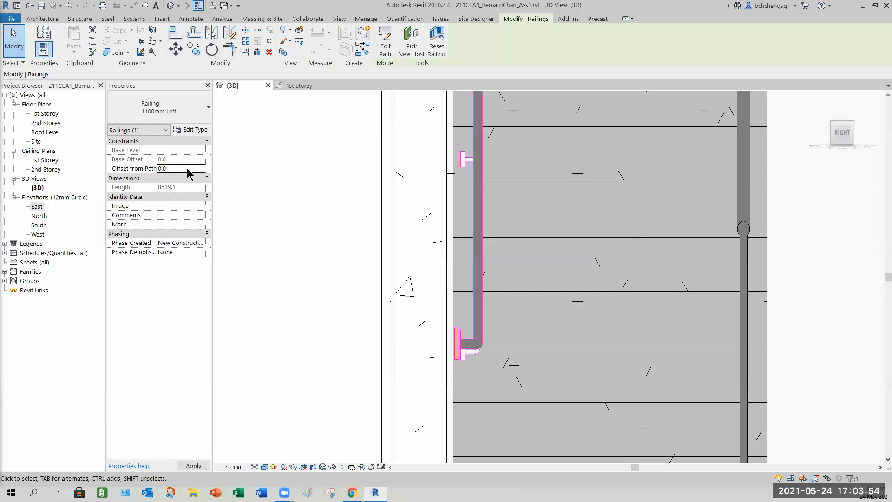
left_click(193, 465)
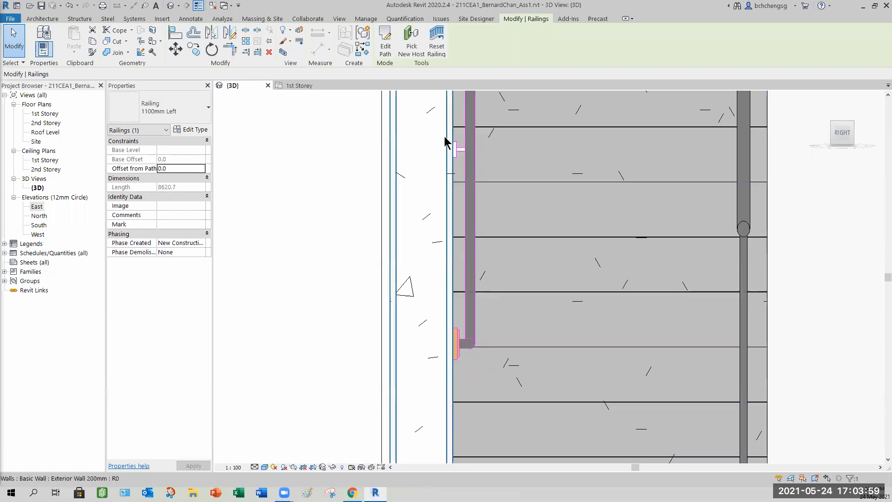
- Examine the wall handrail and its bottom termination against the stair from several angles in 3D
left_click(817, 257)
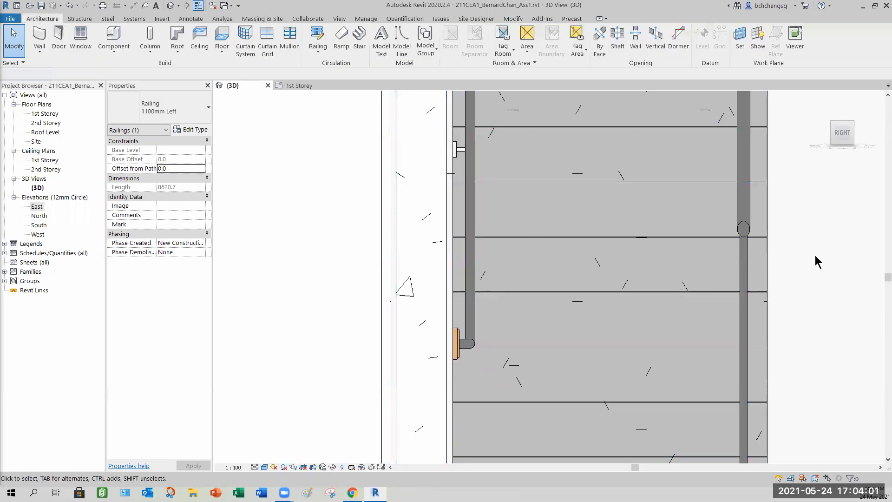
scroll(799, 270, "down", 2)
scroll(790, 274, "down", 3)
middle_click_drag(702, 282, 688, 325, "shift")
scroll(678, 311, "down", 5)
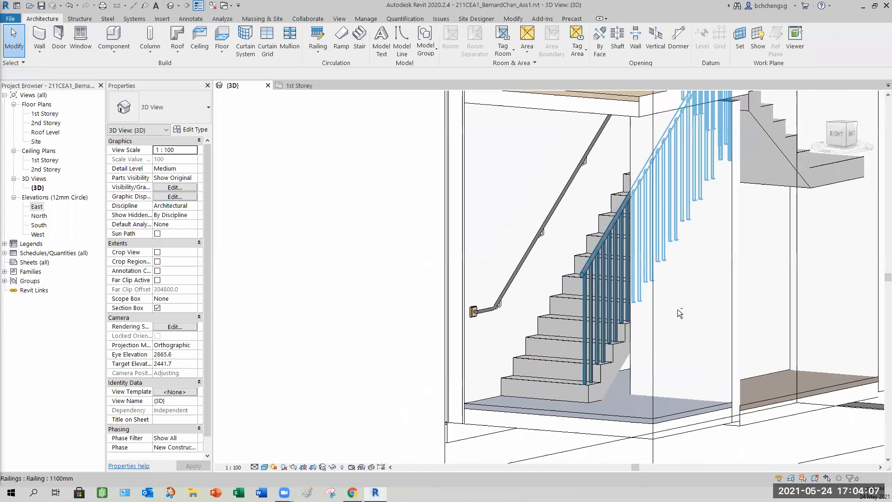
mouse_move(605, 342)
middle_mouse_down("shift")
mouse_move(519, 335)
mouse_move(610, 318)
mouse_move(601, 297)
mouse_move(602, 342)
mouse_move(762, 319)
mouse_move(636, 188)
mouse_move(658, 227)
mouse_move(625, 164)
mouse_move(584, 149)
middle_mouse_up("shift")
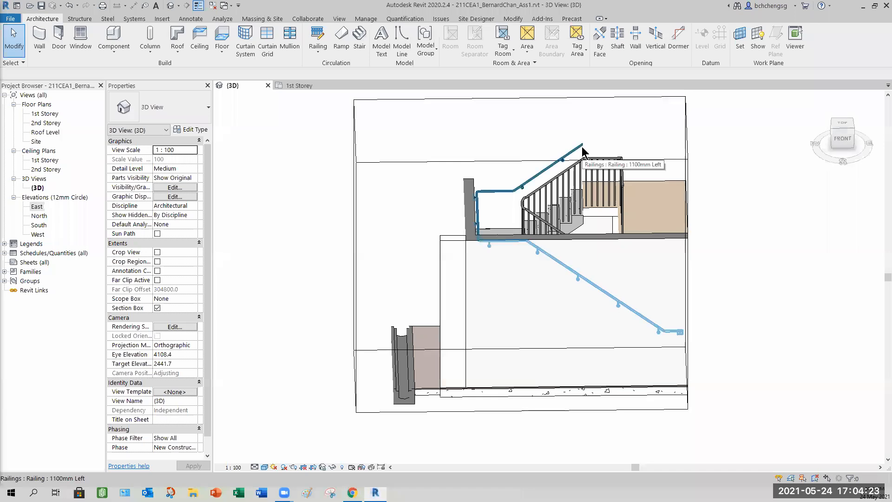
middle_click_drag(582, 151, 451, 399, "shift")
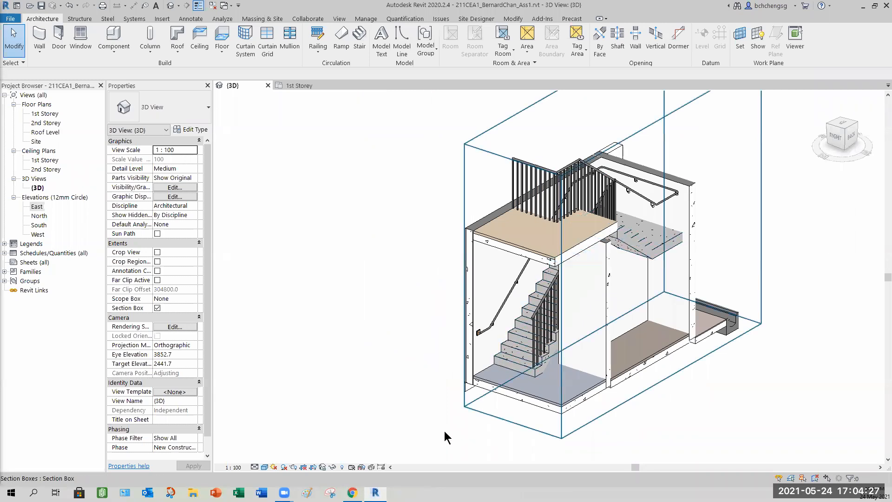
- Turn off the 3D view's section box and orbit around the whole building to view the stair
left_click(473, 412)
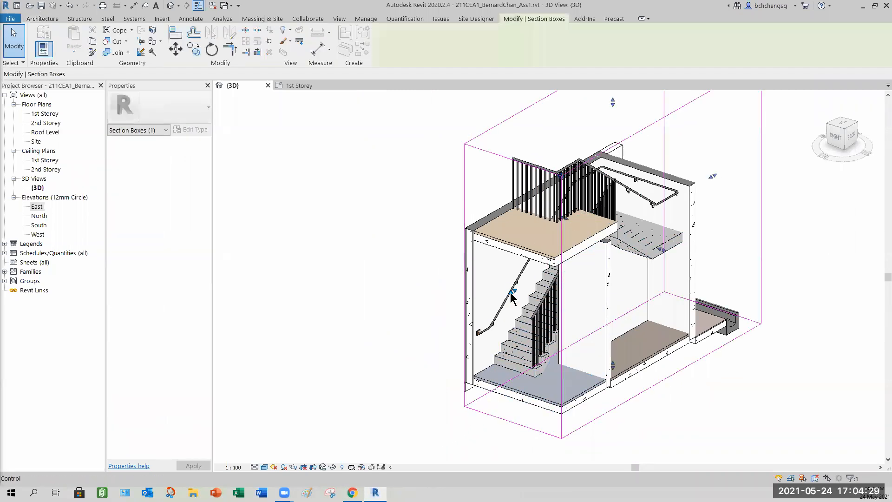
middle_click_drag(512, 325, 581, 367, "shift")
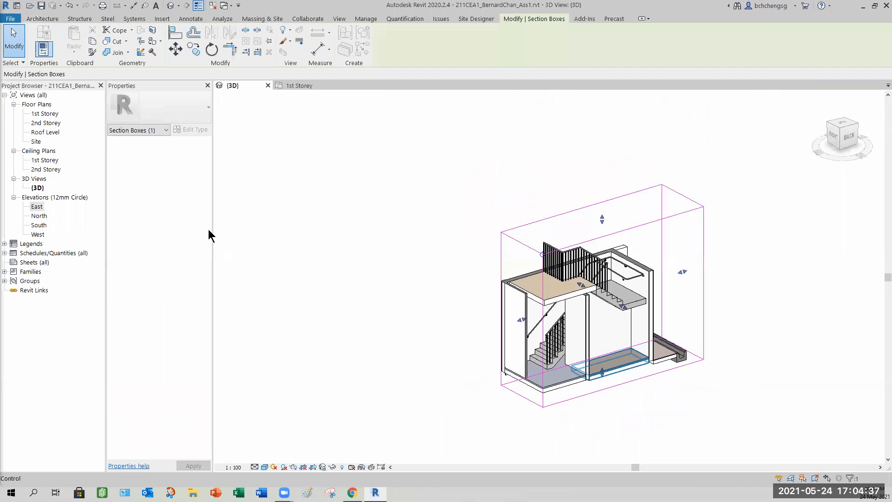
key("Escape")
left_click(158, 307)
middle_click_drag(586, 331, 692, 380, "shift")
middle_click_drag(564, 346, 536, 353)
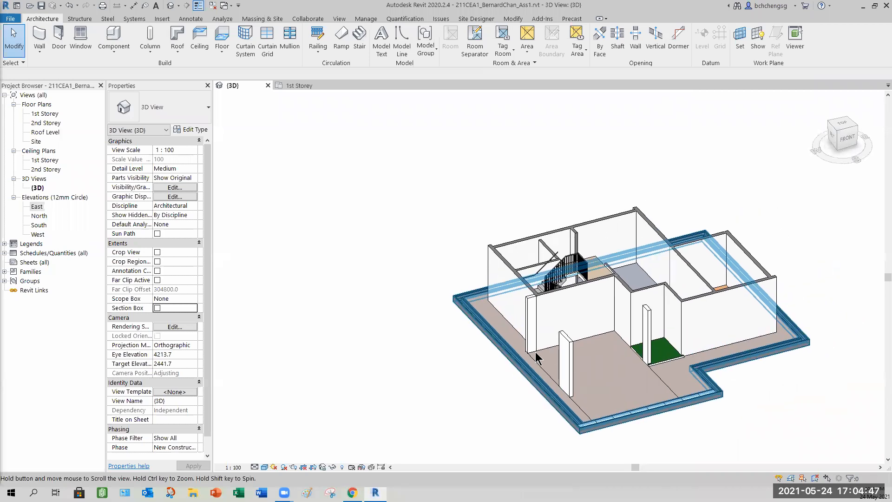
scroll(536, 358, "up", 6)
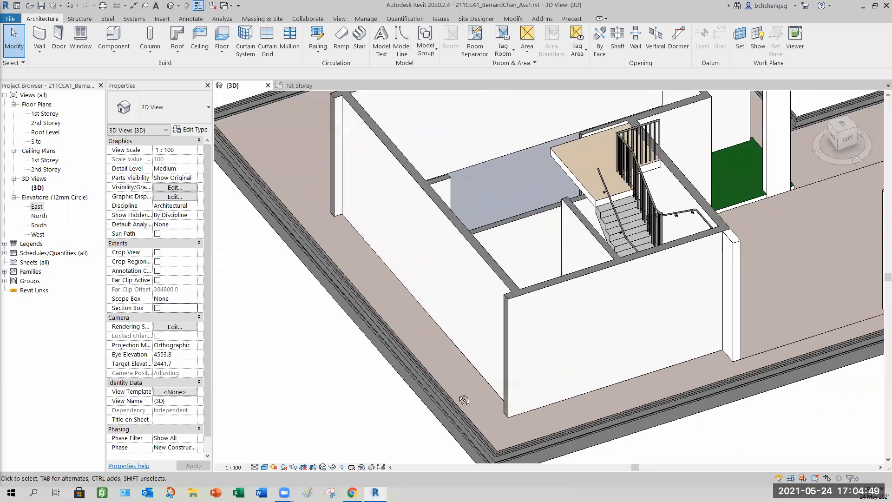
middle_click_drag(464, 400, 461, 399, "shift")
middle_click_drag(626, 348, 492, 377)
middle_click_drag(555, 375, 556, 377, "shift")
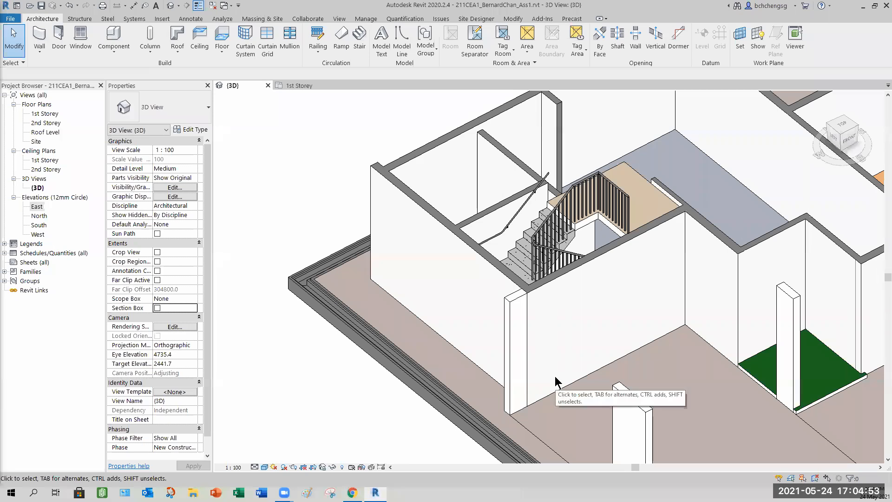
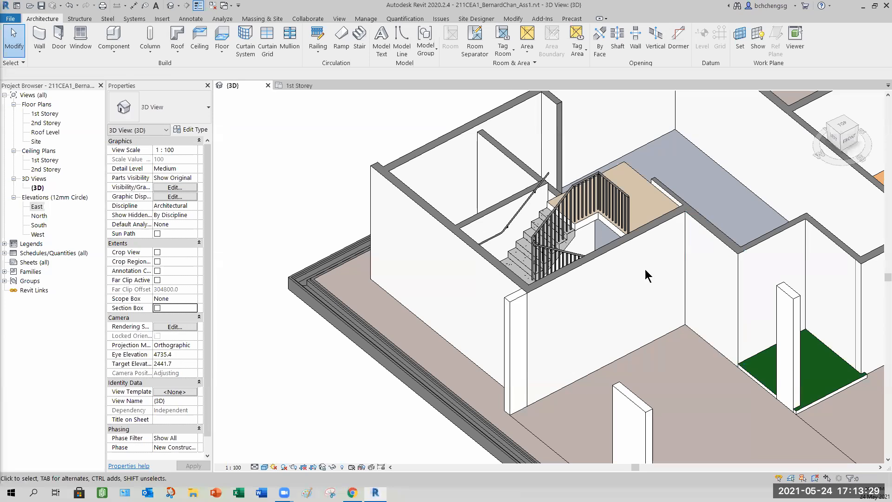
- Orbit the 3D view below and around the building to inspect the floor slabs and stair
middle_click_drag(709, 380, 611, 300)
middle_click_drag(747, 382, 634, 335, "shift")
middle_click_drag(571, 206, 446, 222, "shift")
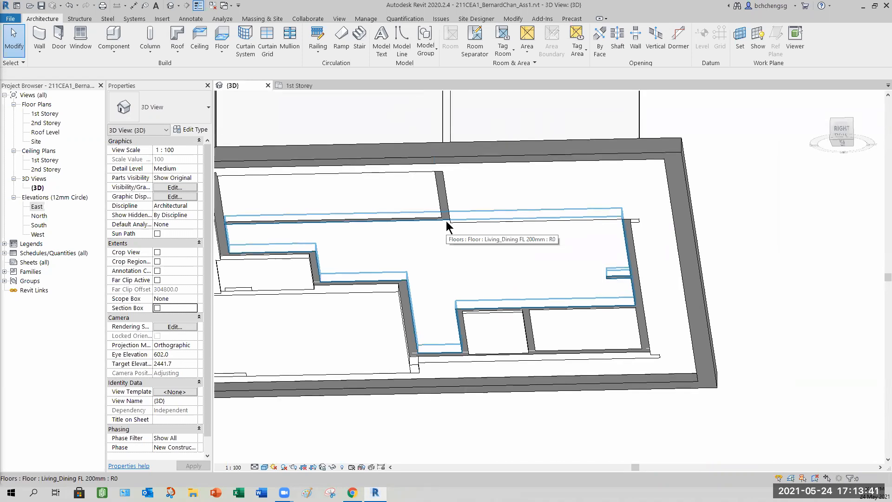
middle_click_drag(449, 235, 563, 343, "shift")
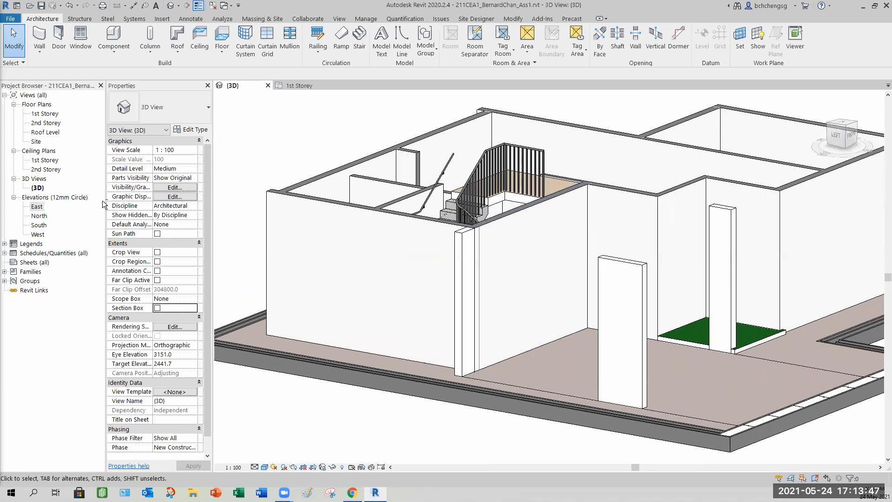
- Turn the 3D view's section box back on
left_click(69, 174)
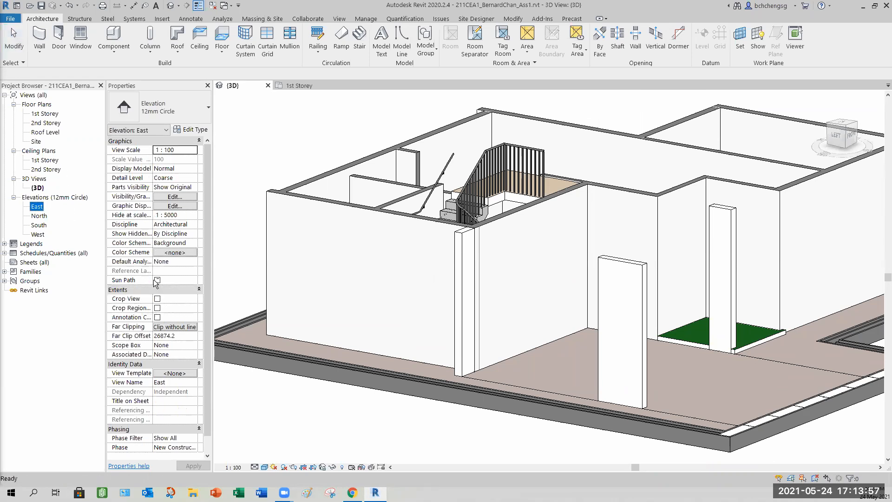
left_click(338, 400)
left_click(157, 308)
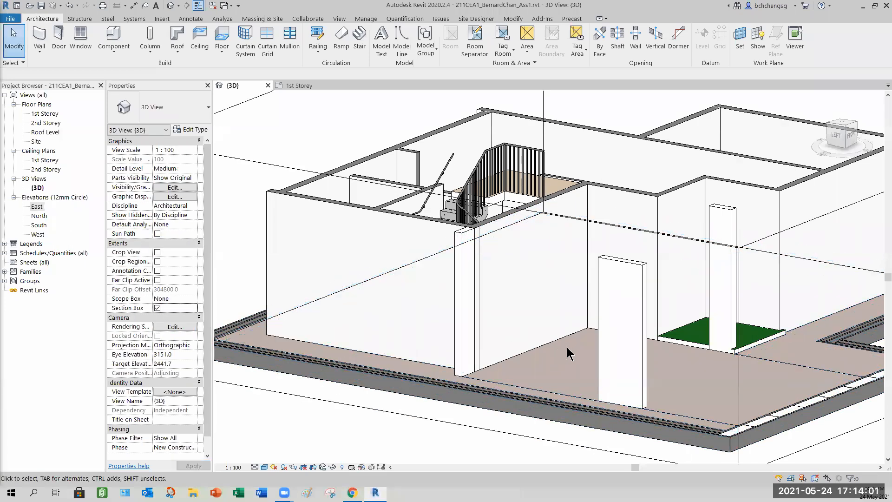
- Select the section box and adjust its extents around the building
scroll(580, 350, "down", 4)
left_click(746, 380)
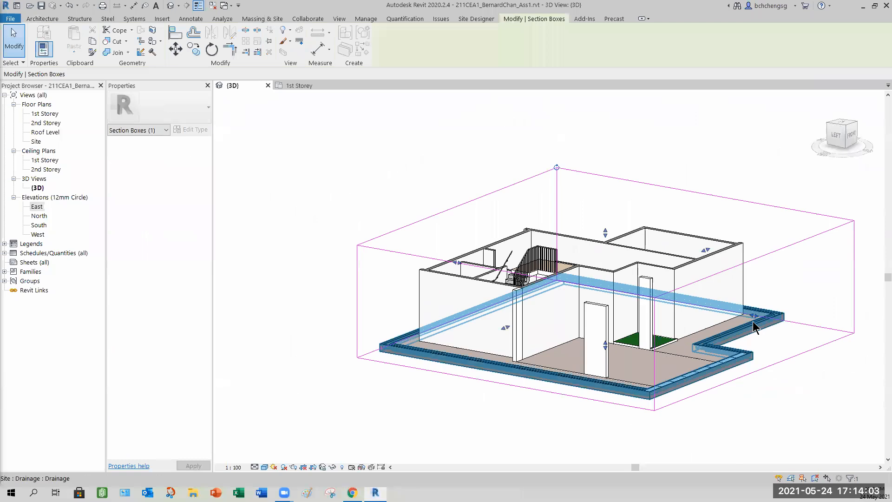
left_click_drag(633, 277, 607, 290)
middle_click_drag(621, 370, 623, 349, "shift")
scroll(612, 358, "up", 5)
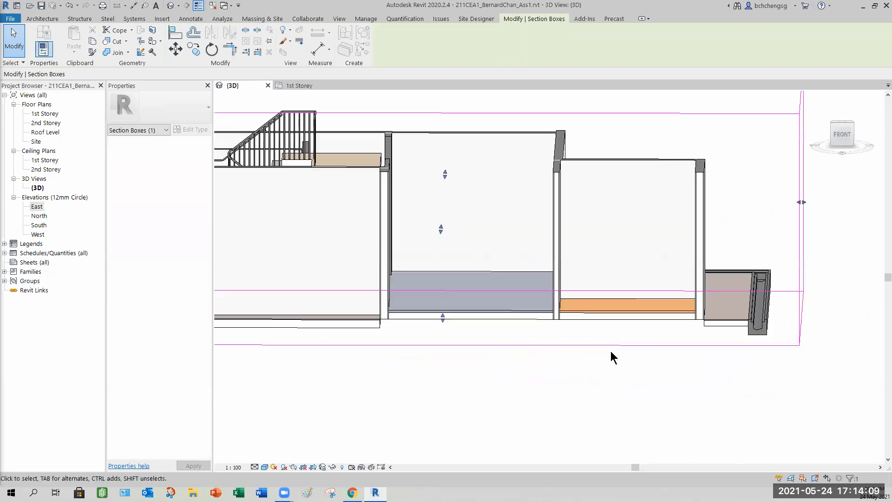
- Examine where the floor slabs meet the wall bases along the front of the building
middle_click_drag(659, 373, 568, 397, "shift")
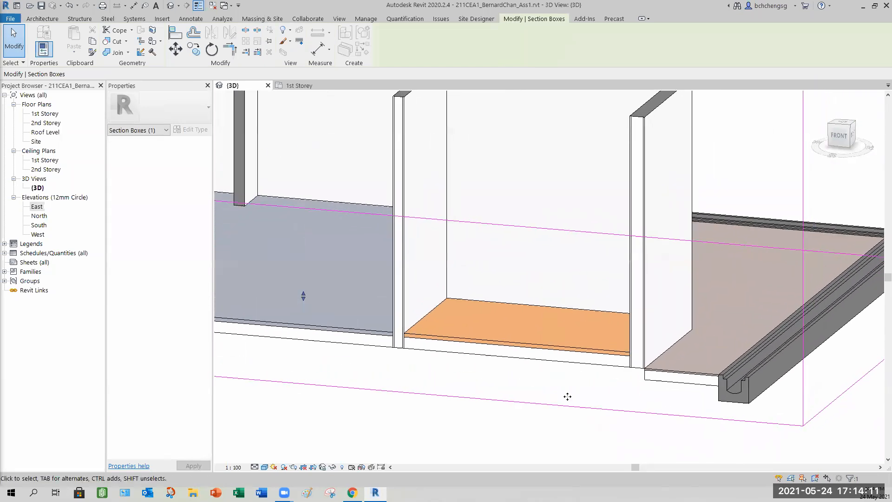
middle_click_drag(486, 375, 520, 346)
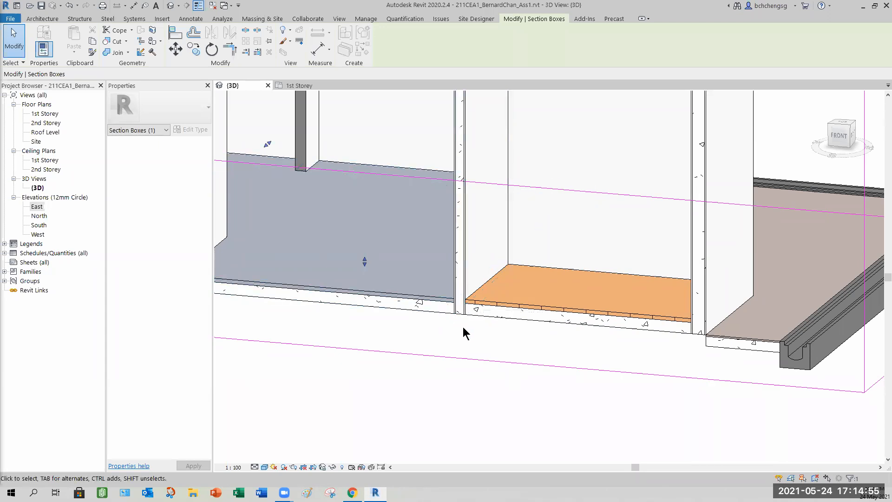
left_click(436, 323)
scroll(436, 322, "up", 3)
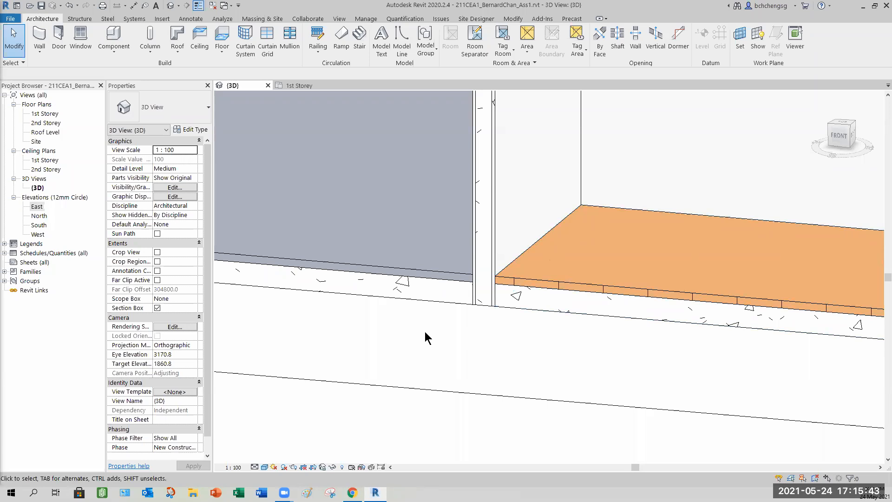
scroll(426, 333, "down", 5)
middle_click_drag(426, 340, 486, 358)
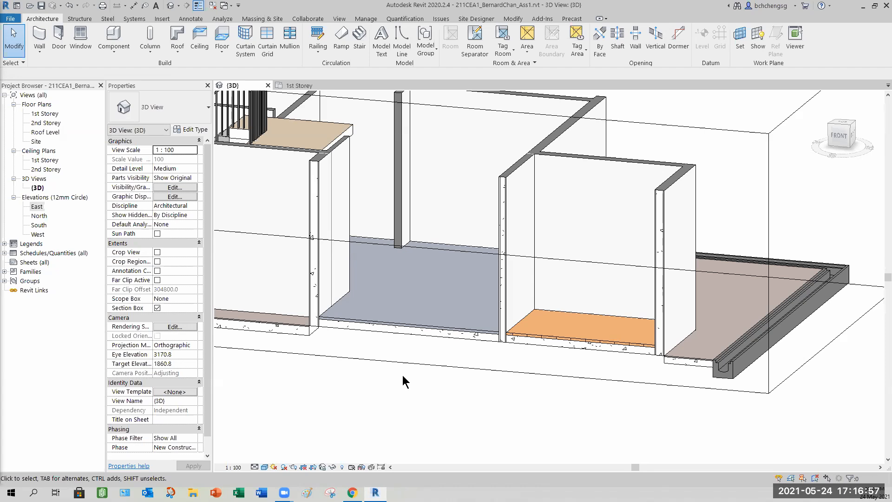
- Orbit back out to view the sectioned building and stair as a whole
middle_click_drag(311, 277, 466, 309)
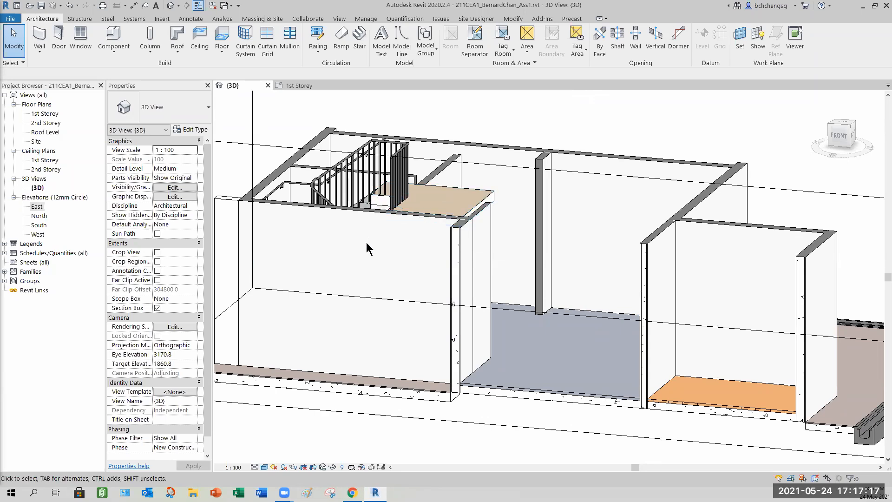
scroll(367, 241, "down", 4)
middle_click_drag(364, 261, 466, 349, "shift")
middle_click_drag(436, 300, 448, 328)
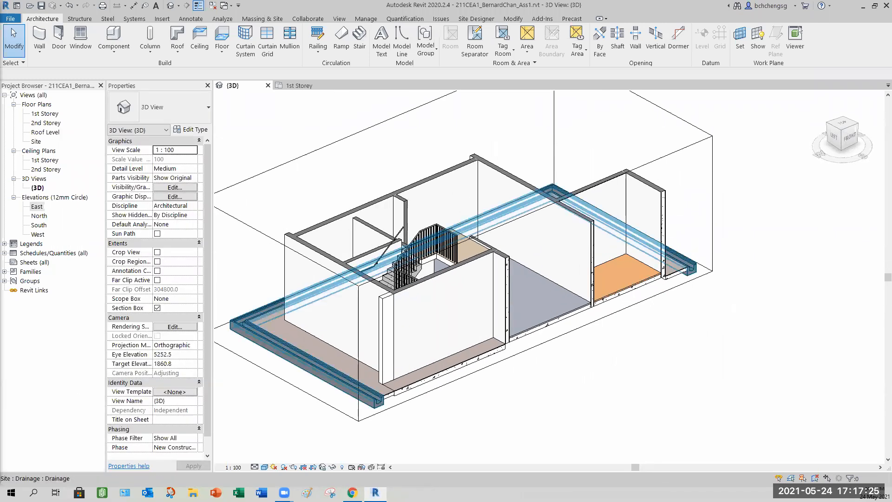